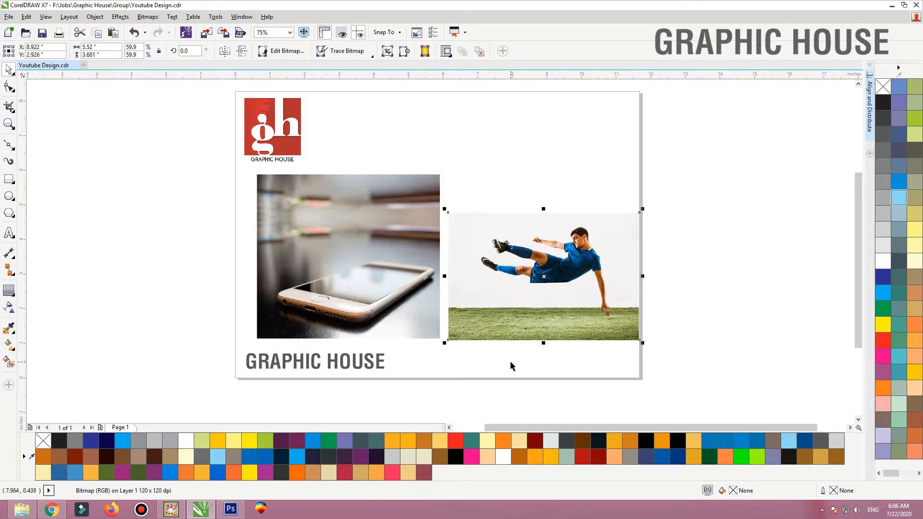
- Move the footballer photo off the phone photo's right side and enlarge the phone photo to about 6.94 × 6.24 inches
click(510, 362)
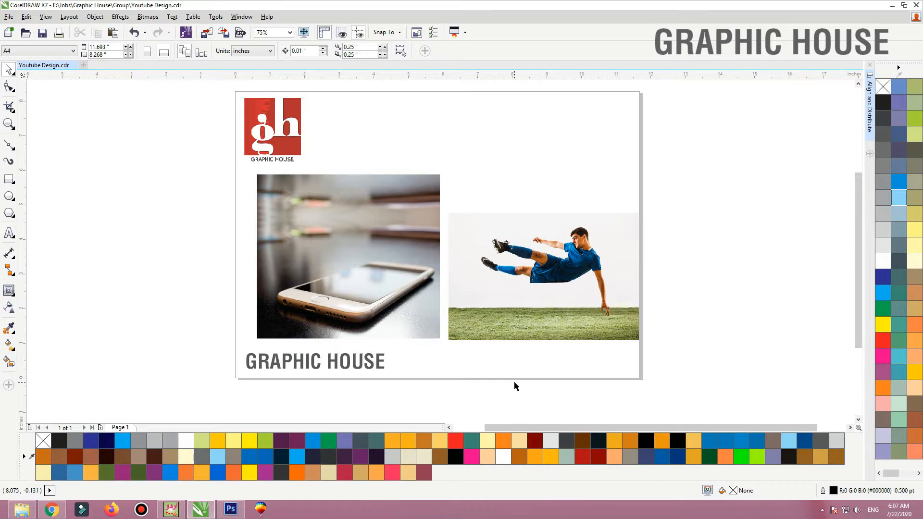
drag(510, 331, 547, 335)
drag(308, 297, 411, 296)
drag(529, 173, 583, 124)
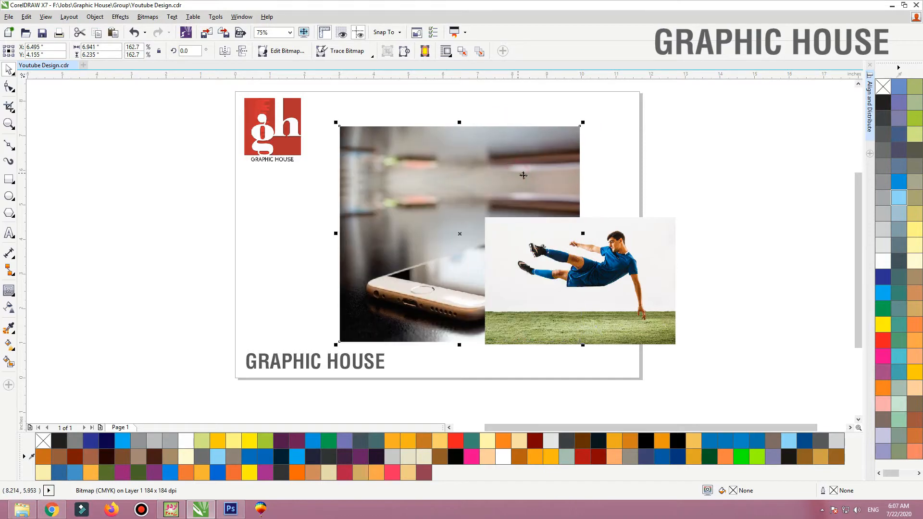
drag(553, 270, 651, 275)
click(650, 188)
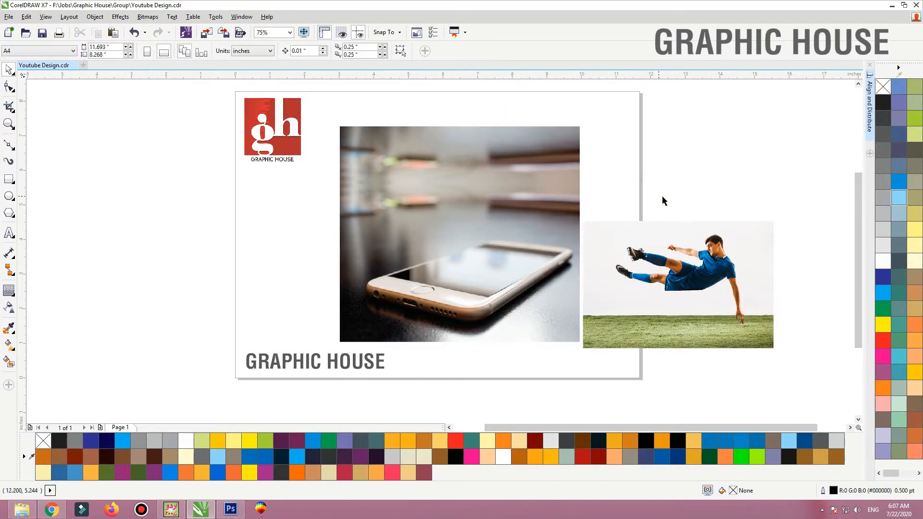
- Trace the phone's display corner to corner as a closed four-sided shape with straight edges
key(z)
drag(688, 195, 329, 360)
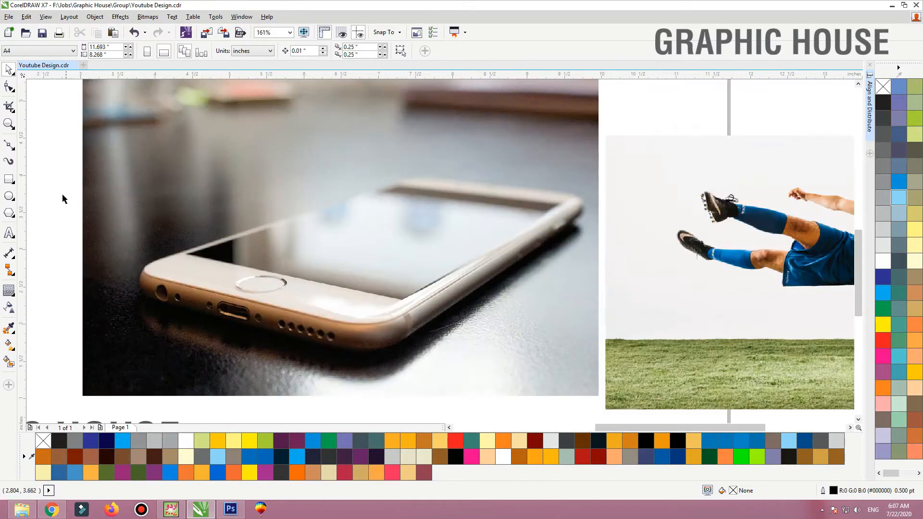
click(8, 146)
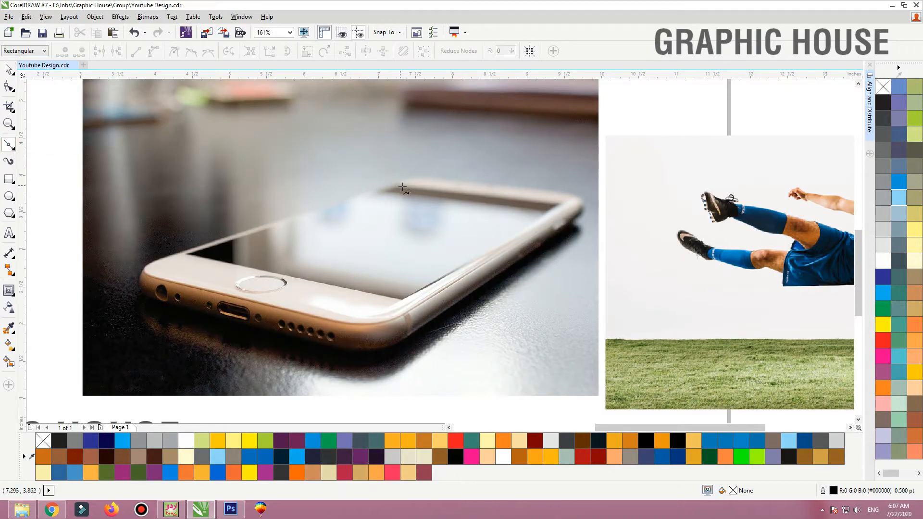
click(400, 186)
click(567, 204)
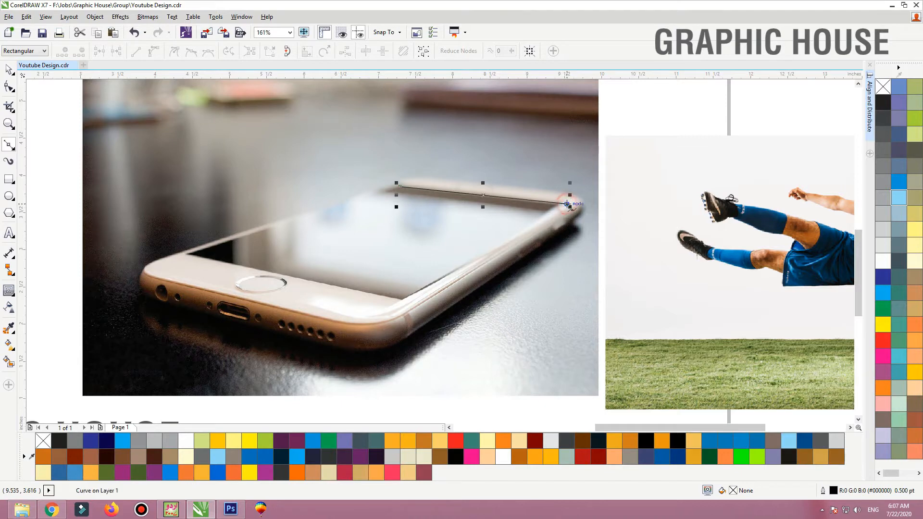
click(402, 299)
click(187, 253)
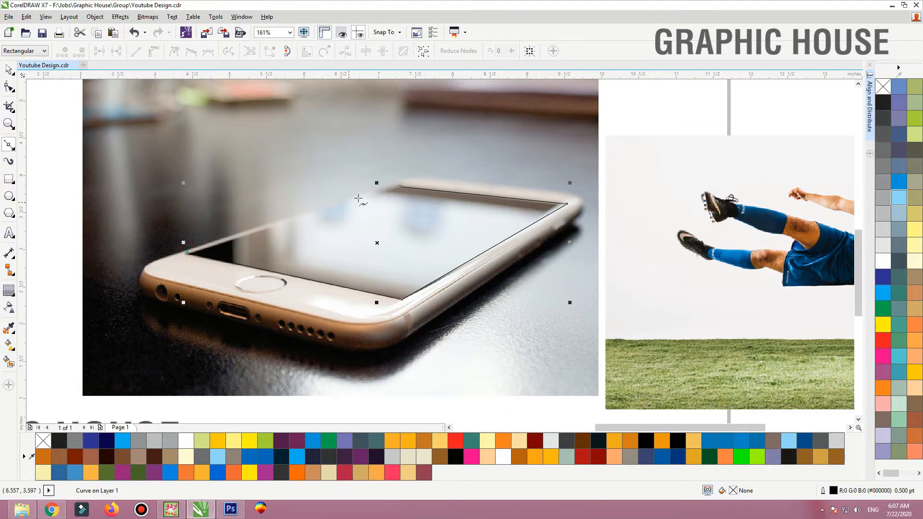
click(399, 186)
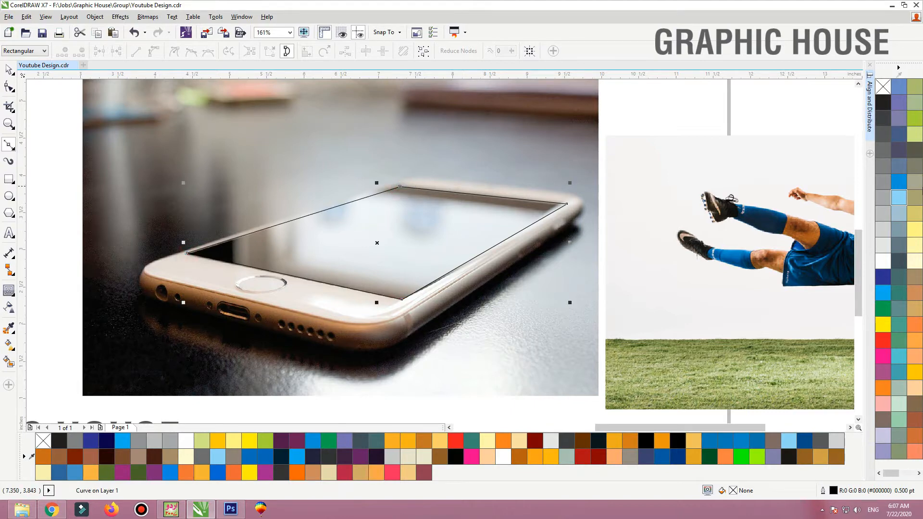
- Fill the traced screen shape with blue (C100 M100 Y0 K0) and remove its outline
key(space)
click(882, 277)
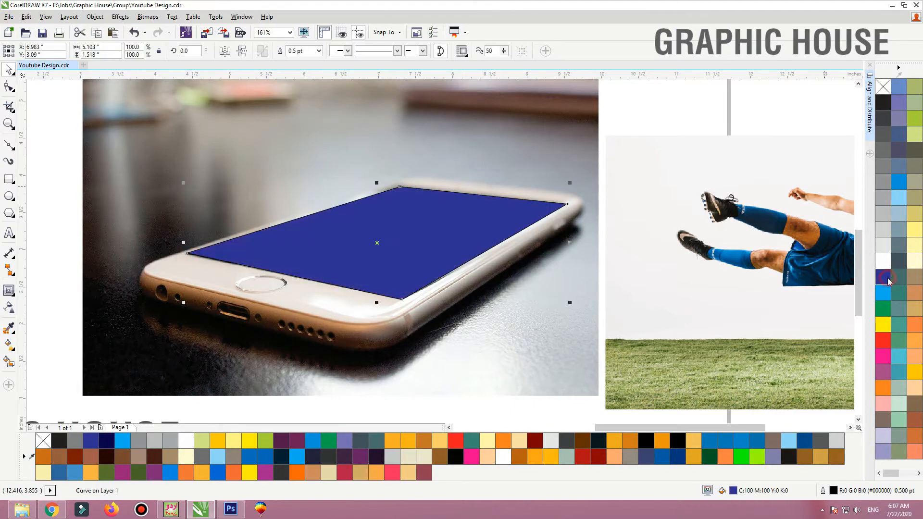
right_click(883, 85)
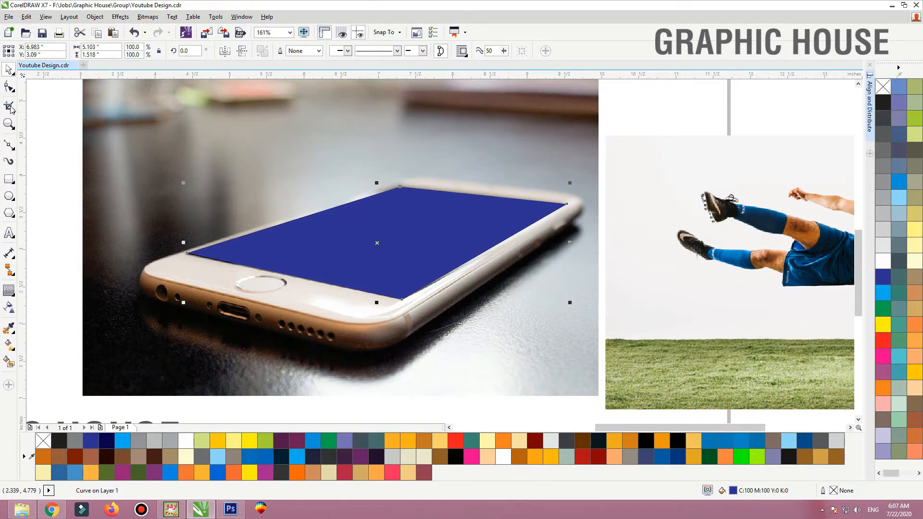
- Refine the blue shape's corner nodes so they match the corners of the phone's display
click(9, 86)
drag(141, 219, 345, 316)
drag(257, 207, 249, 208)
scroll(295, 266, down, 3)
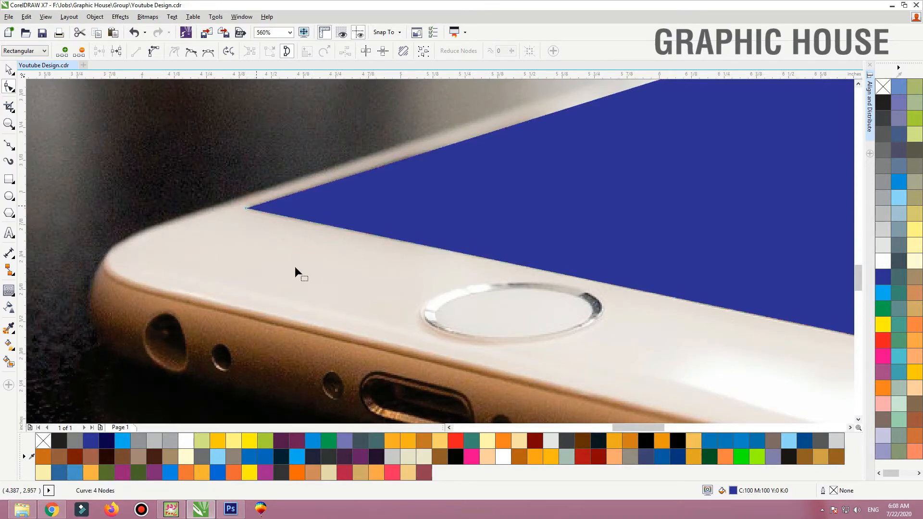
drag(448, 288, 529, 318)
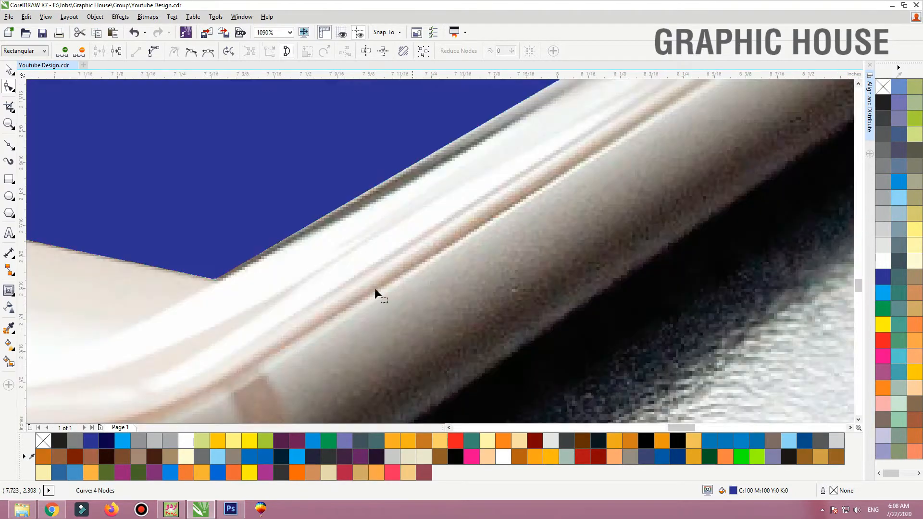
drag(216, 280, 224, 288)
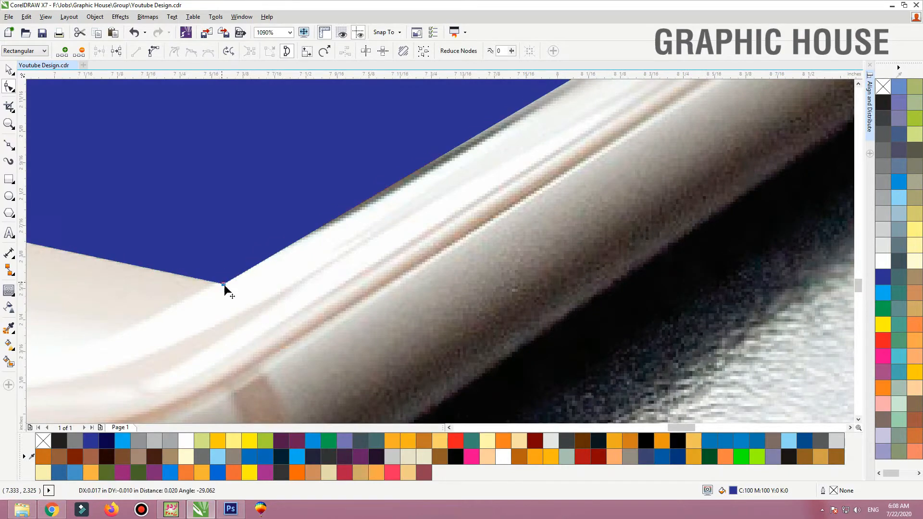
scroll(226, 290, down, 3)
scroll(272, 309, down, 3)
scroll(302, 270, down, 2)
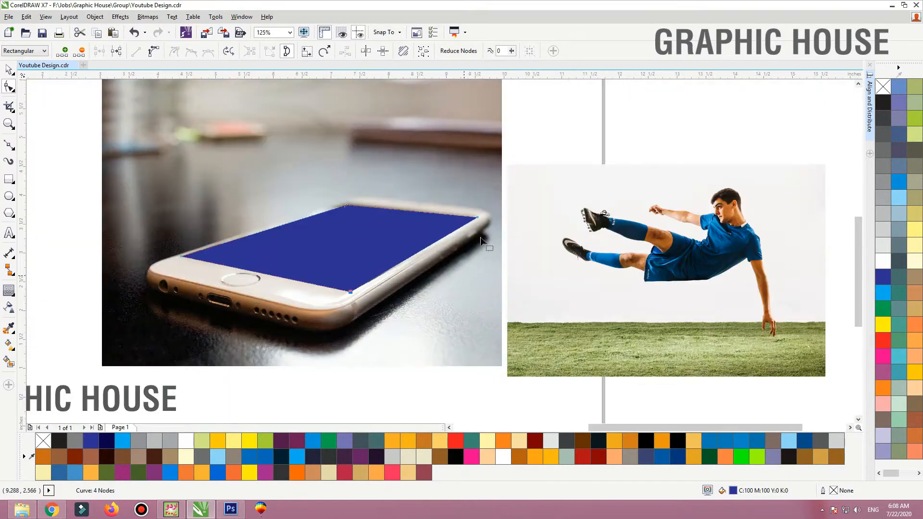
drag(428, 218, 494, 199)
scroll(353, 228, up, 5)
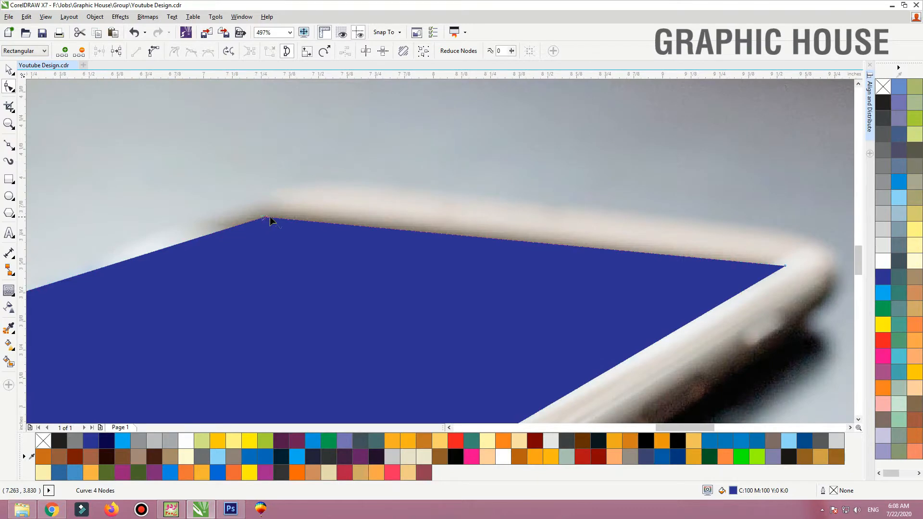
scroll(558, 239, down, 3)
drag(682, 243, 710, 252)
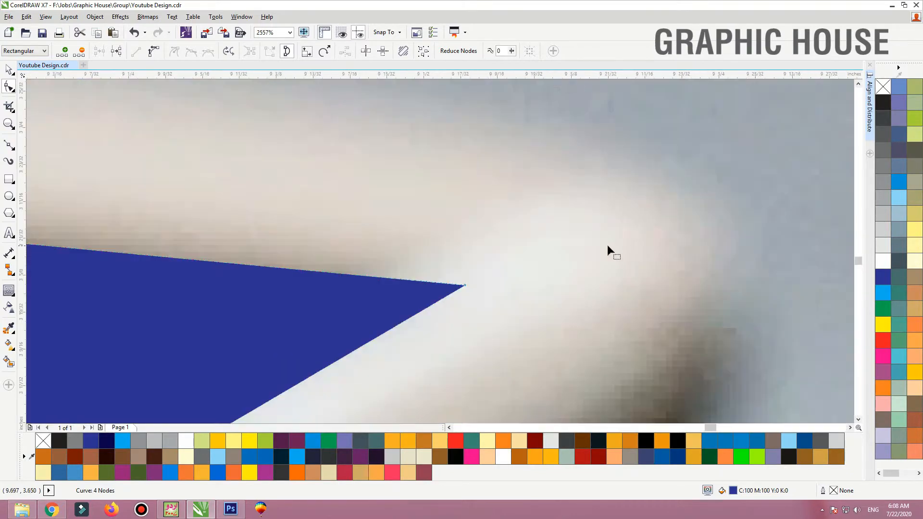
scroll(485, 266, down, 6)
key(space)
- Move the footballer photo onto the phone photo so that its grass overlaps the blue screen shape
click(577, 202)
key(F2)
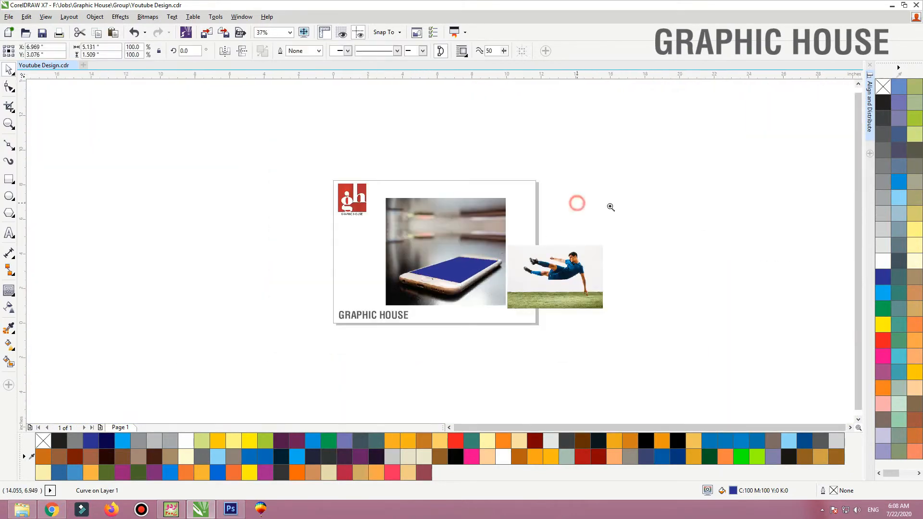
drag(631, 201, 311, 332)
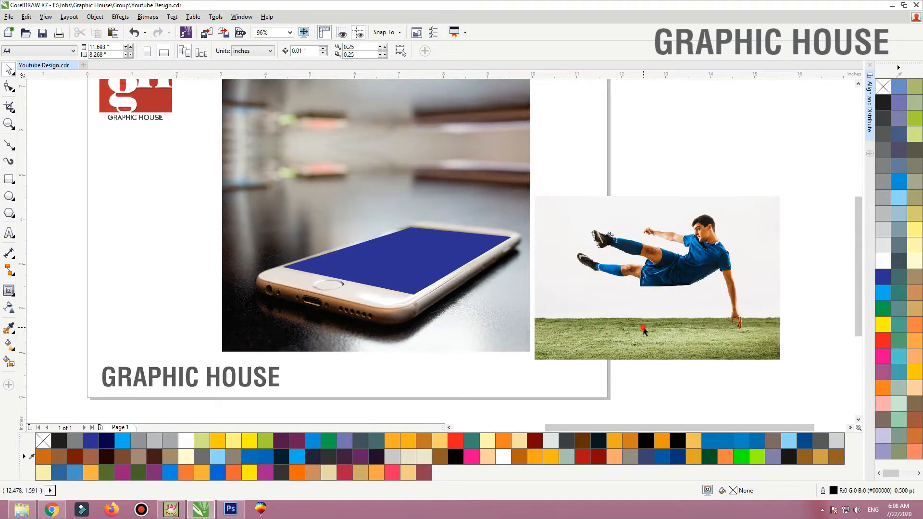
click(628, 330)
drag(659, 338, 392, 252)
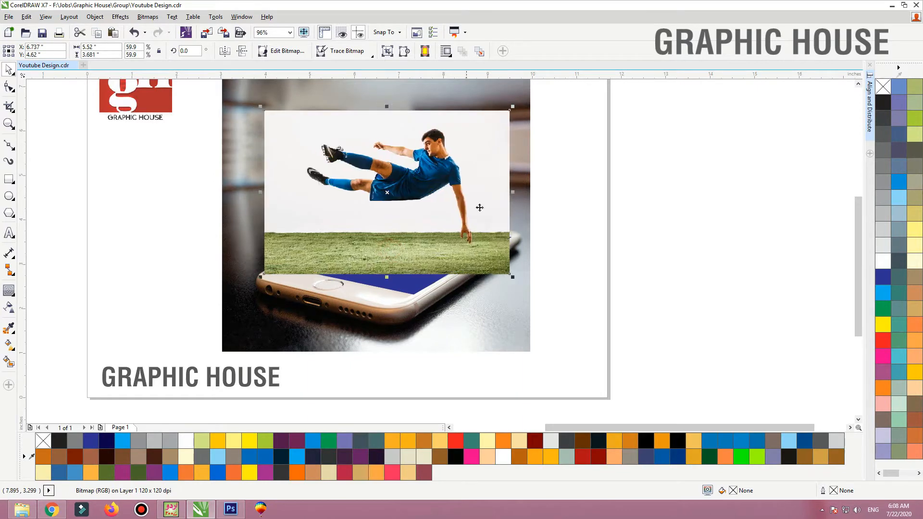
- Open the footballer bitmap in Corel PHOTO-PAINT and delete its white background using the Magic Wand mask
click(284, 53)
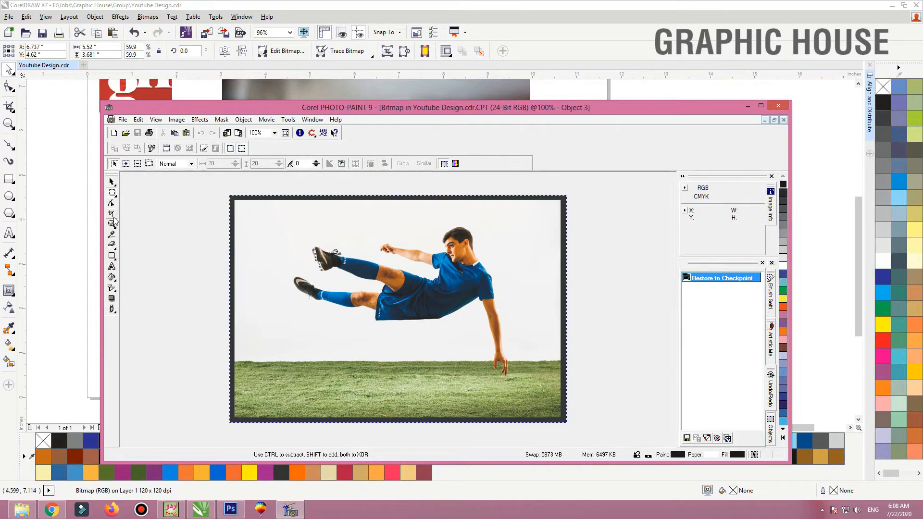
right_click(116, 196)
click(117, 188)
click(117, 196)
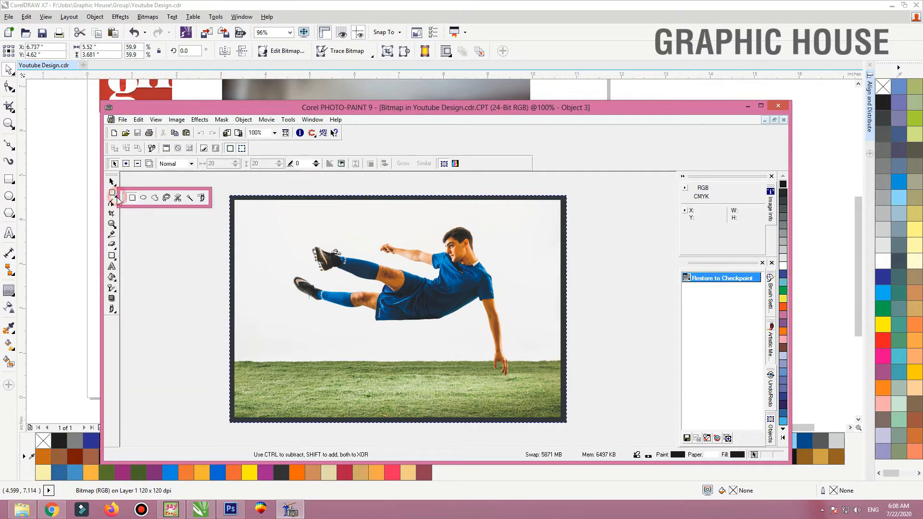
click(190, 197)
click(291, 242)
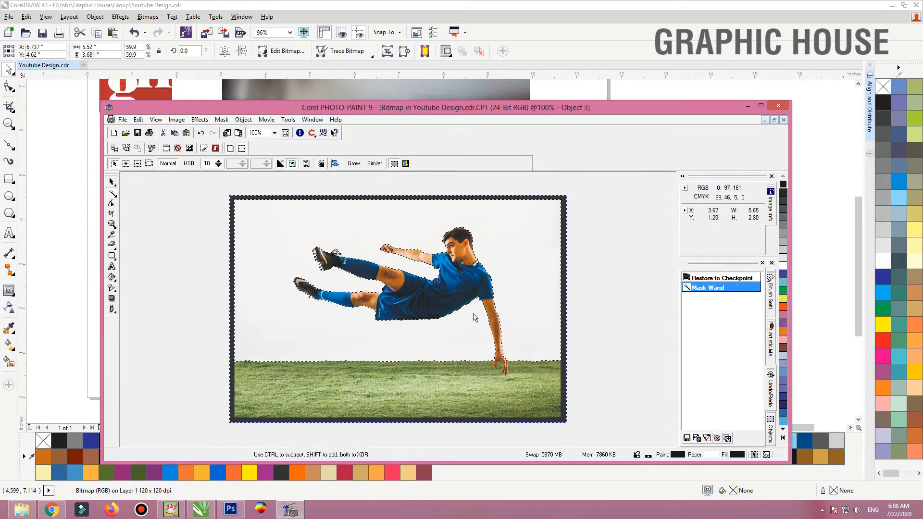
key(Delete)
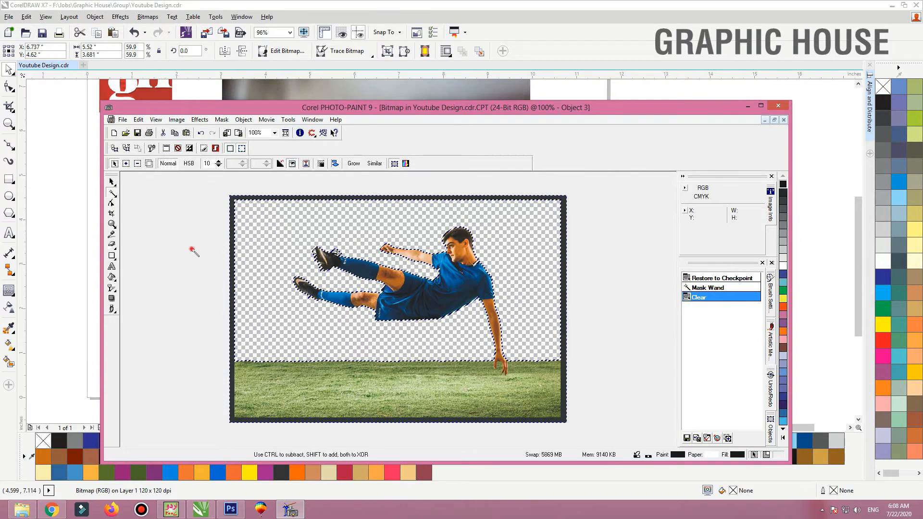
- Remove the mask, then close Corel PHOTO-PAINT and save the edited bitmap back into the CorelDRAW document
key(ctrl+shift+r)
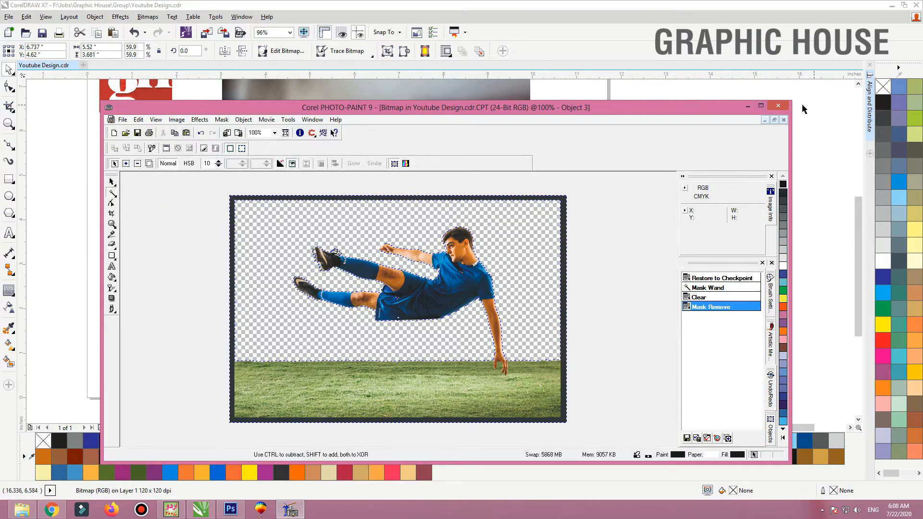
click(778, 106)
click(421, 307)
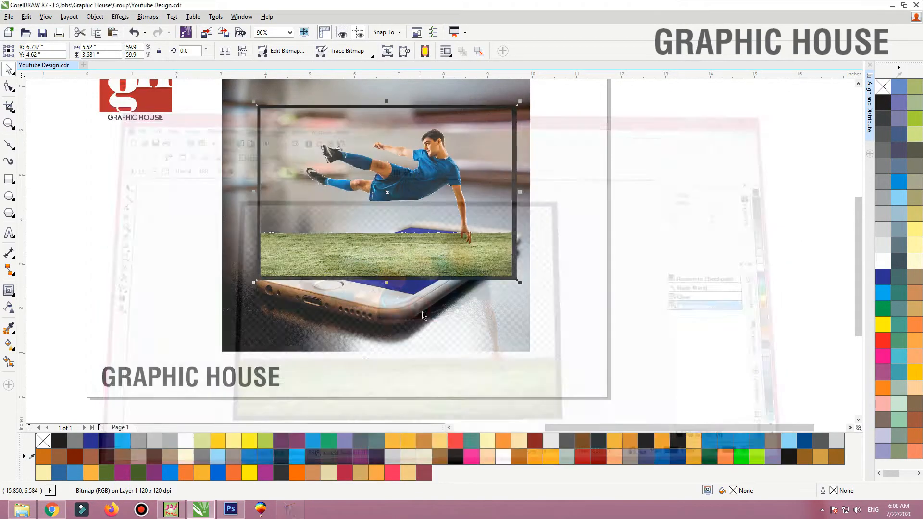
- Crop away the dark border around the footballer bitmap by moving its edge nodes inward with the Shape tool
click(8, 69)
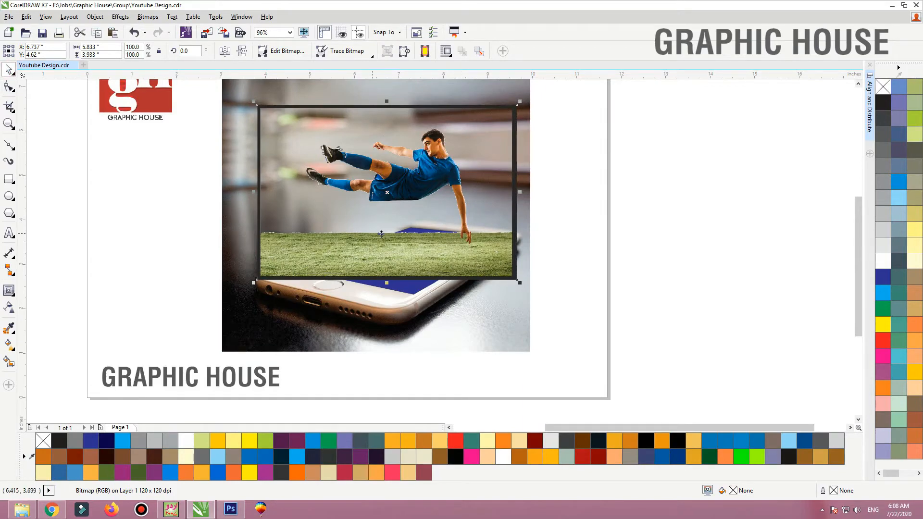
key(F2)
drag(596, 191, 181, 287)
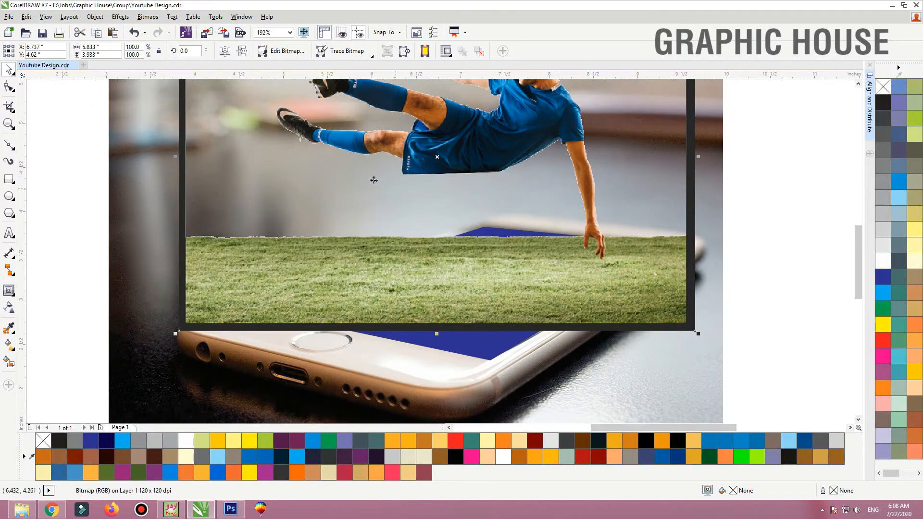
scroll(372, 290, down, 1)
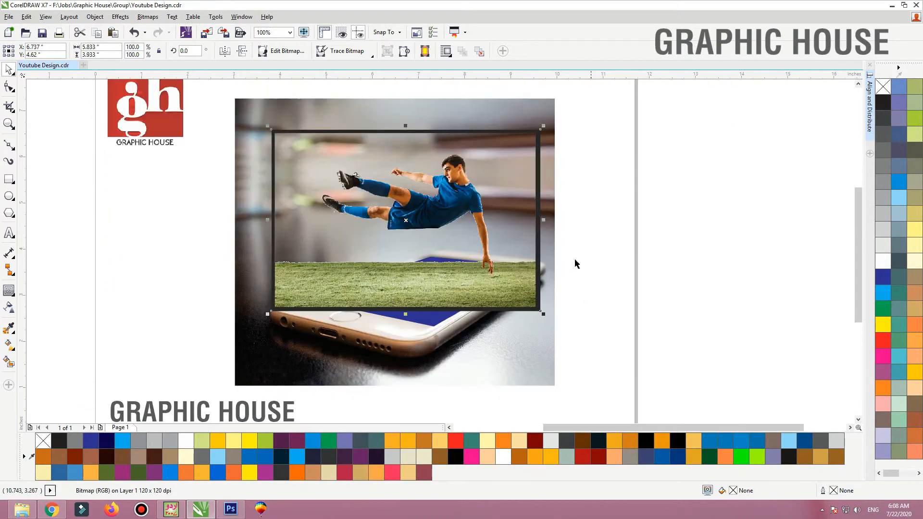
drag(659, 109, 138, 354)
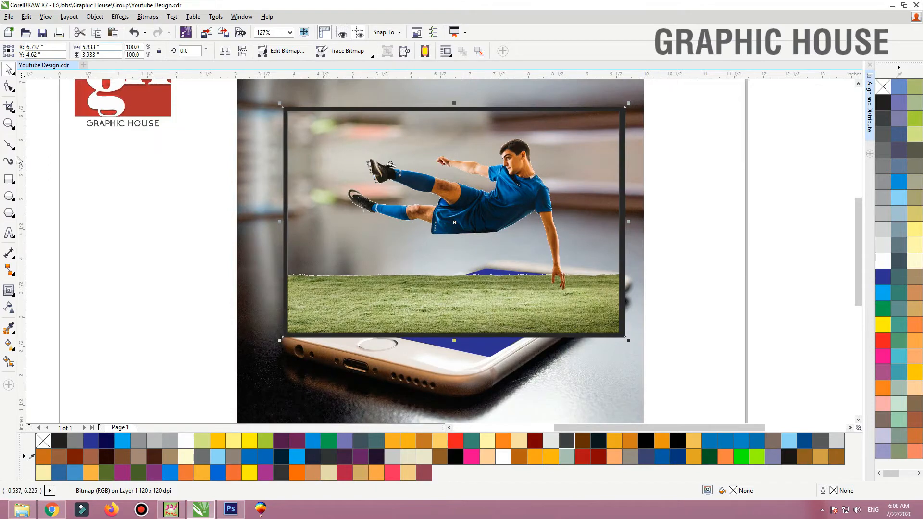
click(8, 180)
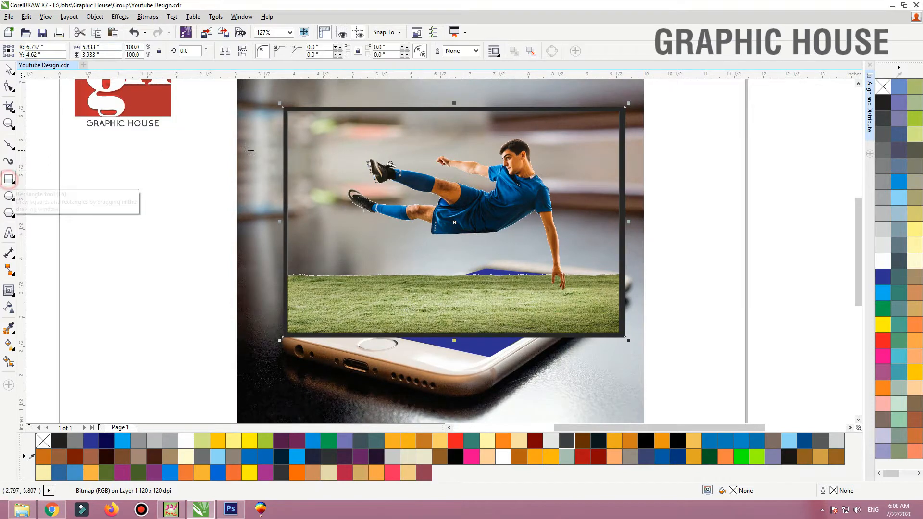
key(F10)
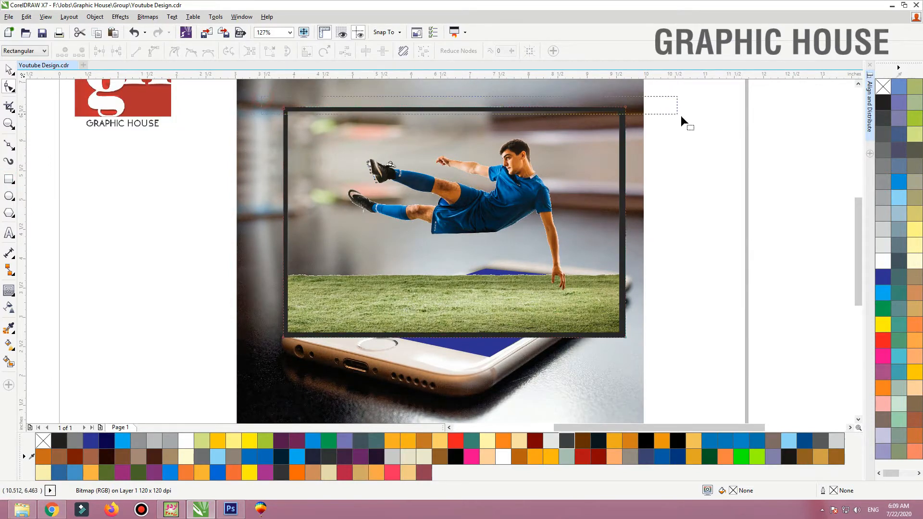
click(626, 109)
drag(626, 110, 615, 331)
drag(181, 393, 235, 99)
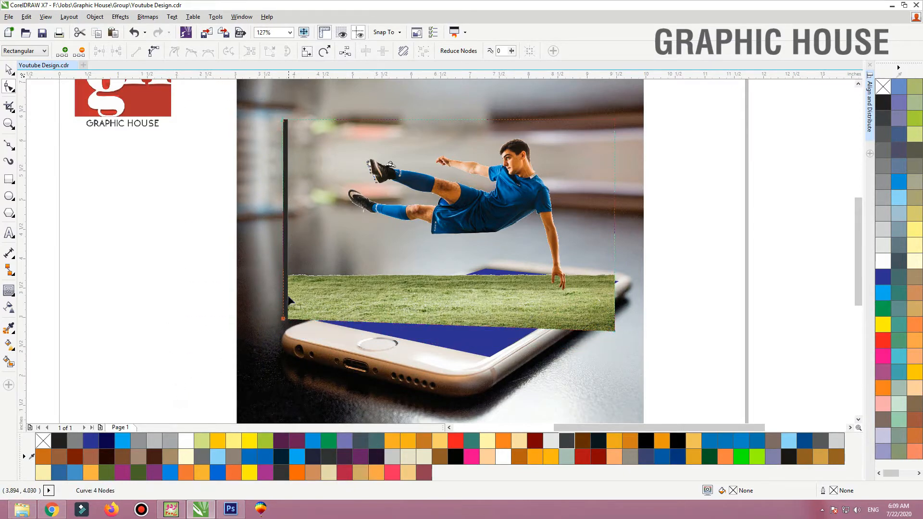
drag(283, 320, 294, 318)
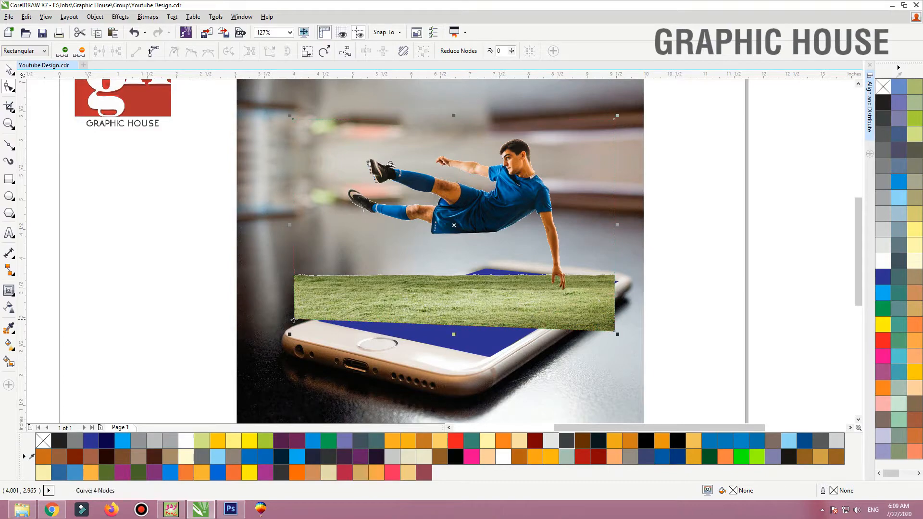
- Shift the cropped footballer image slightly down and to the left over the phone, and deselect it
key(space)
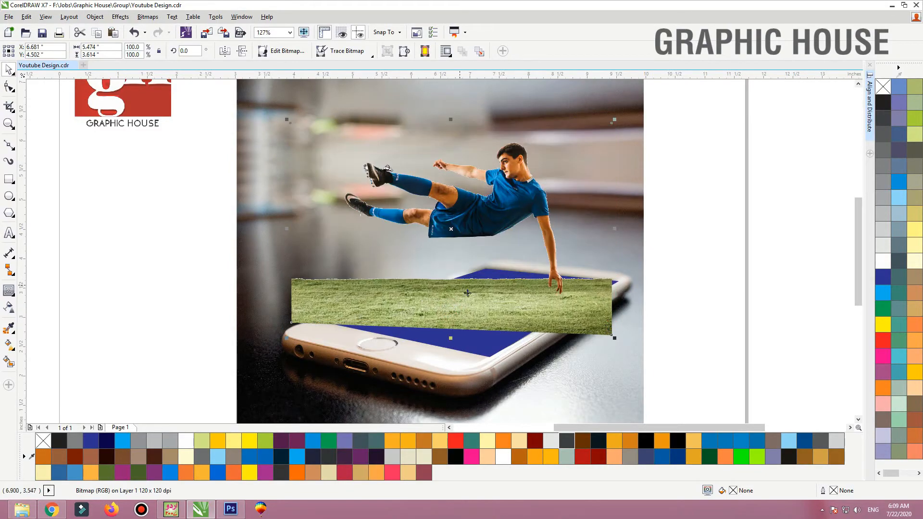
key(F3)
click(659, 196)
key(F2)
drag(658, 196, 321, 347)
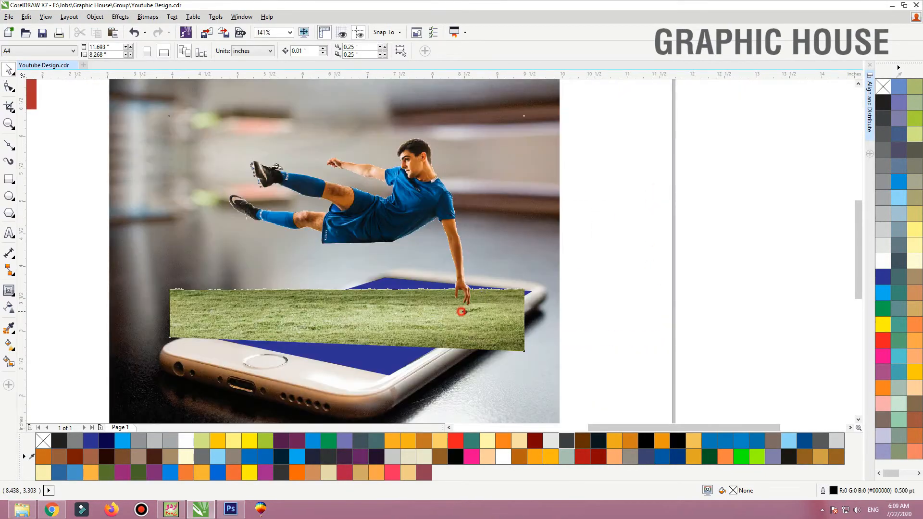
- Move the footballer bitmap up off the phone, PowerClip it inside the blue phone-screen shape, and select the resulting container
drag(462, 312, 422, 266)
right_click(453, 315)
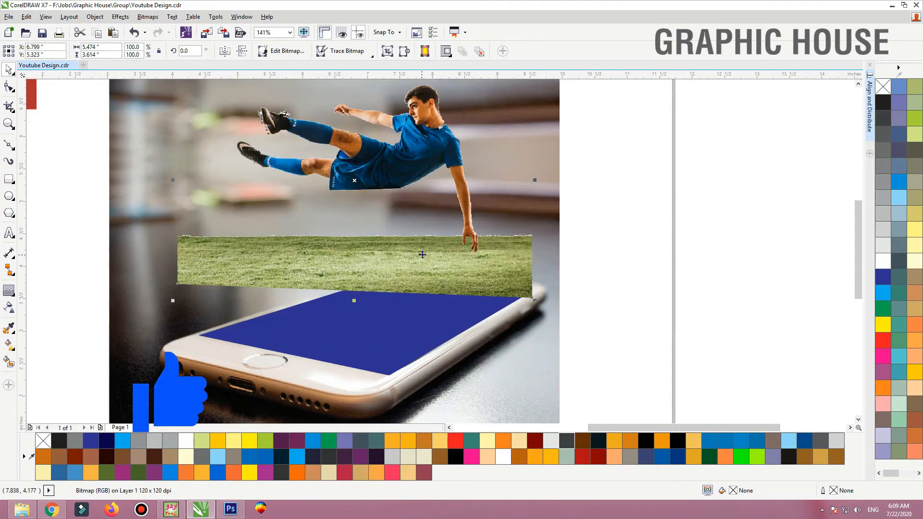
right_click(423, 254)
click(460, 130)
click(356, 344)
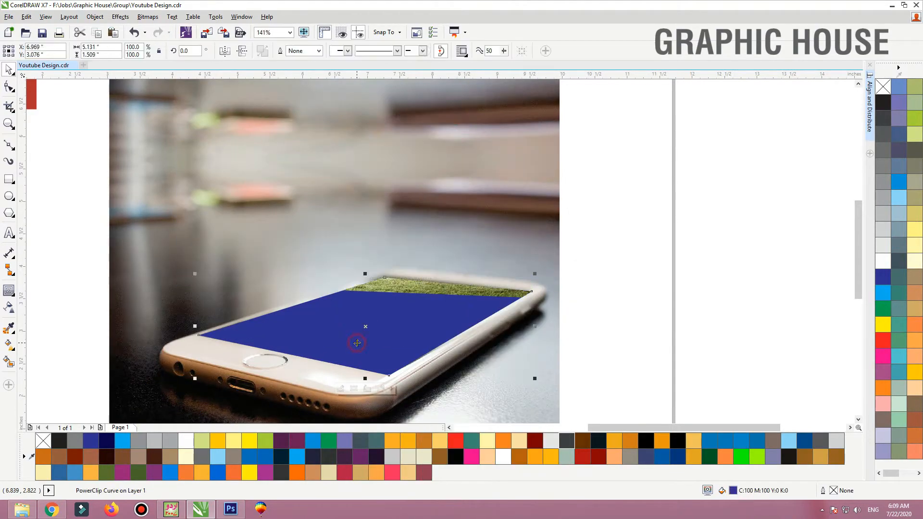
- Edit the PowerClip contents and reposition the footballer image over the screen outline at about X 6.14, Y 4.44 in
drag(433, 258, 409, 312)
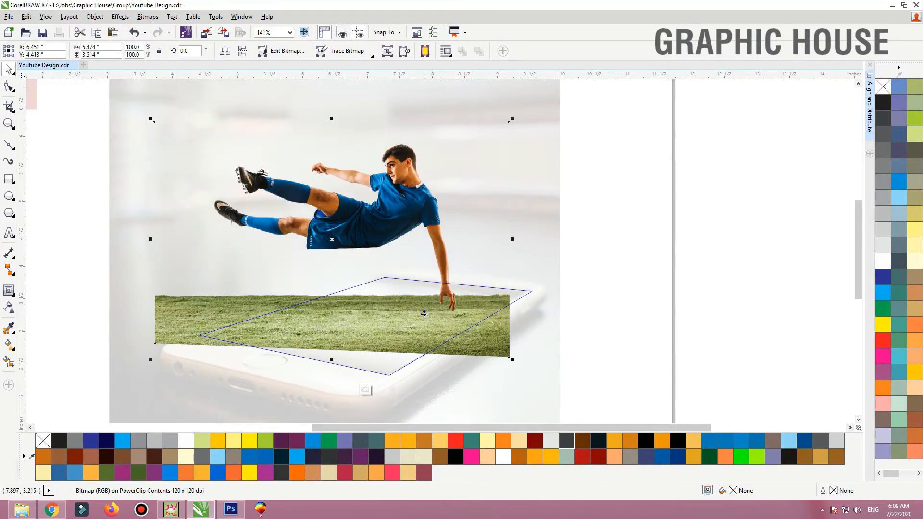
drag(417, 296, 404, 295)
click(403, 293)
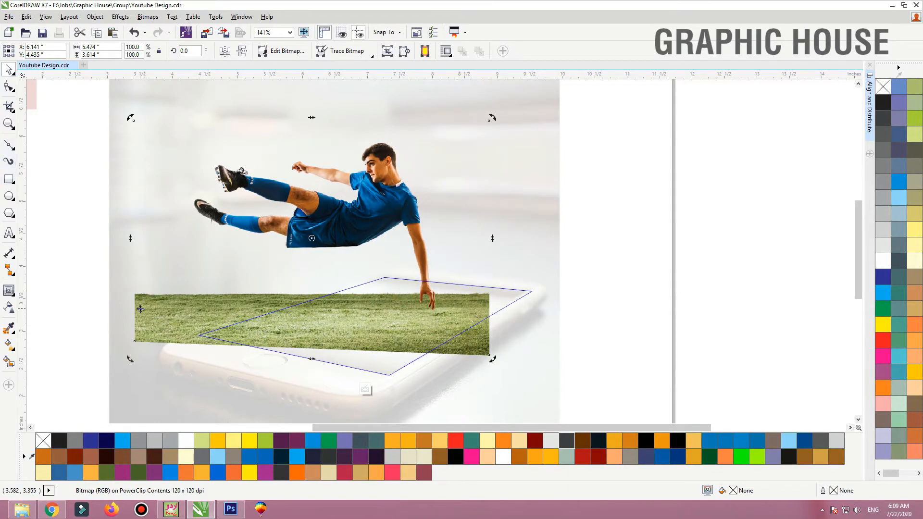
- Create a horizontally mirrored copy of the footballer image beside the original so the grass continues past the screen outline's far side
click(144, 286)
drag(135, 239, 638, 246)
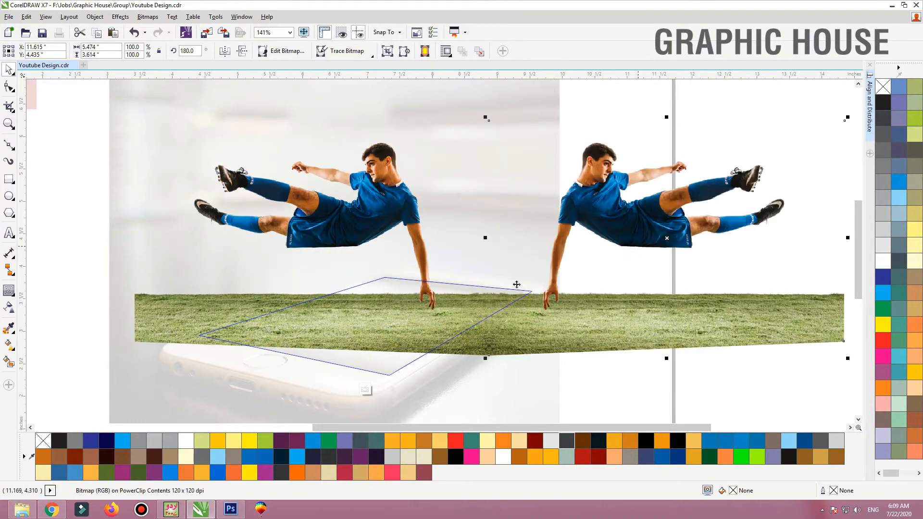
drag(514, 310, 531, 310)
key(ctrl+z)
- Create a vertically mirrored copy below the original footballer image and skew it upward so the two grass edges meet
click(382, 257)
scroll(403, 145, down, 1)
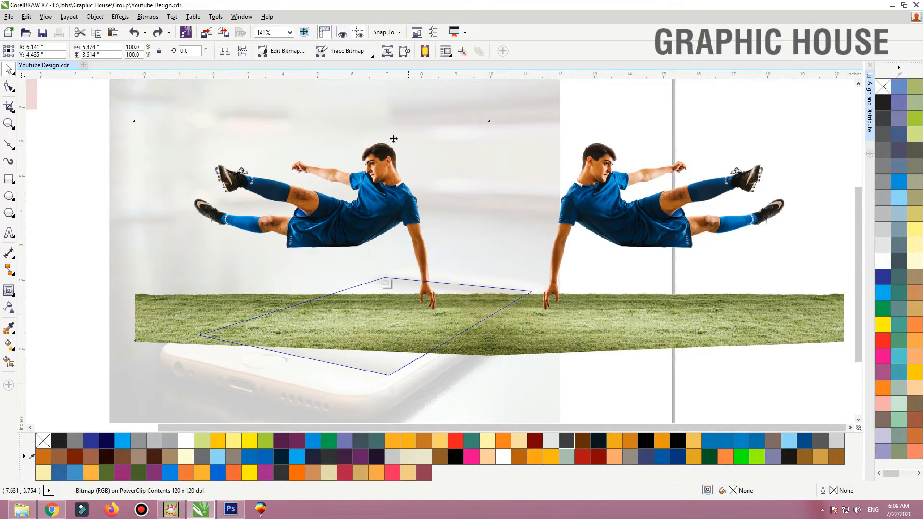
drag(356, 131, 354, 293)
drag(550, 205, 186, 321)
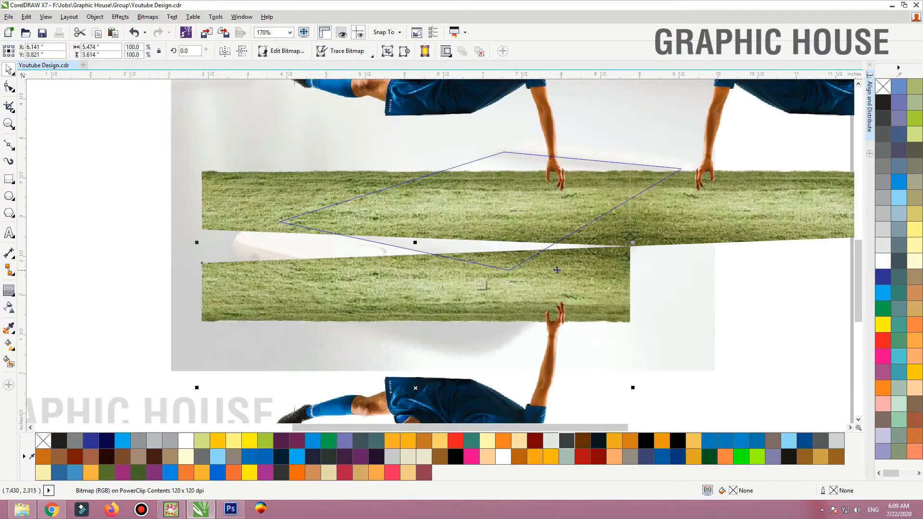
drag(199, 384, 199, 355)
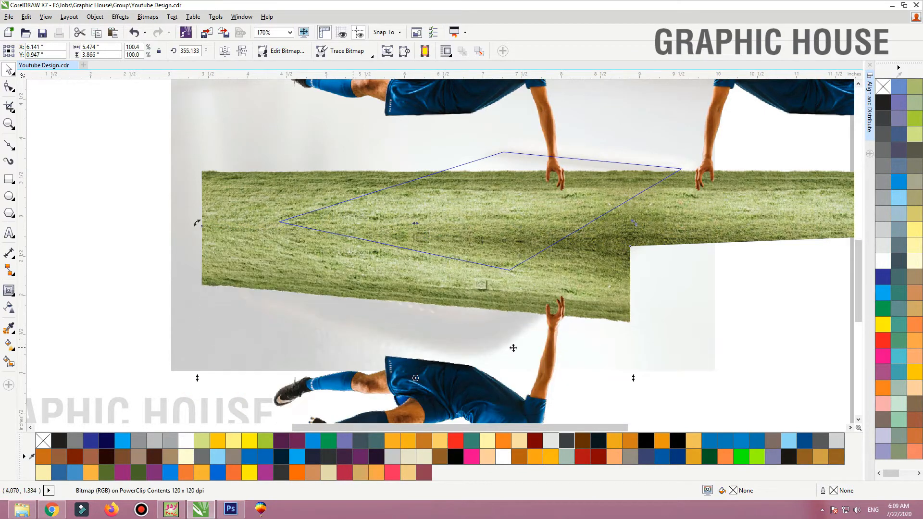
scroll(467, 317, down, 1)
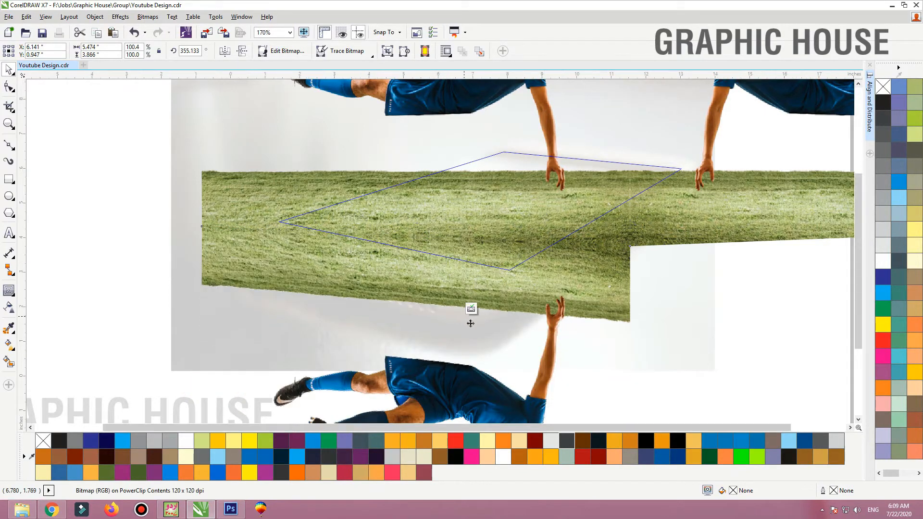
click(547, 311)
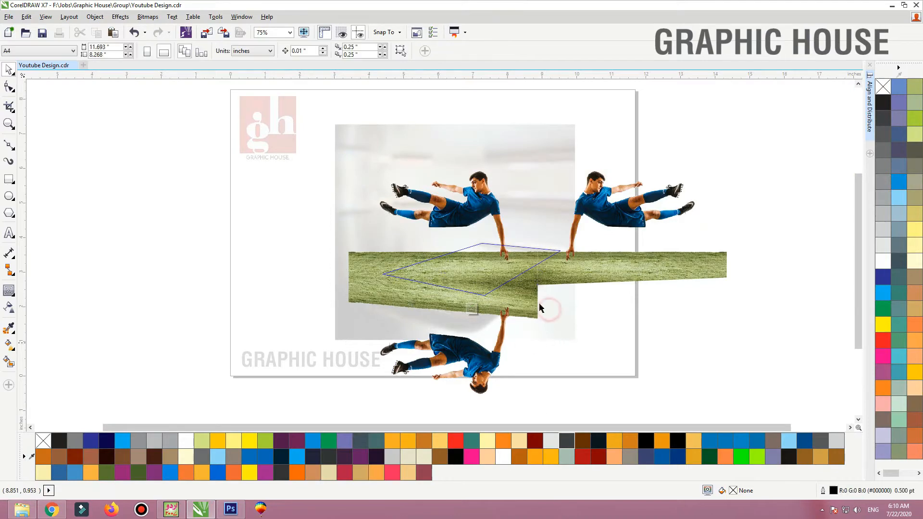
- Duplicate the horizontally mirrored footballer image onto empty space and crop the copy down to its grass strip with the Shape tool
drag(638, 270, 229, 282)
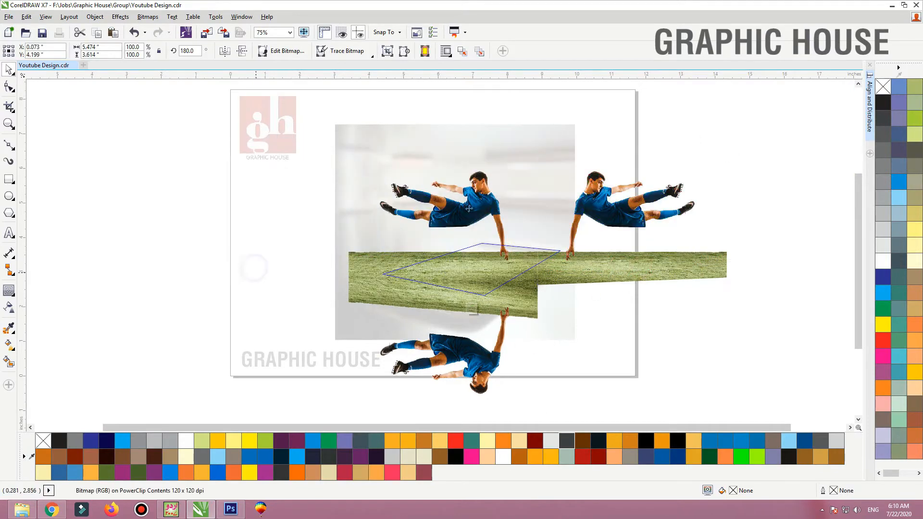
scroll(128, 221, up, 1)
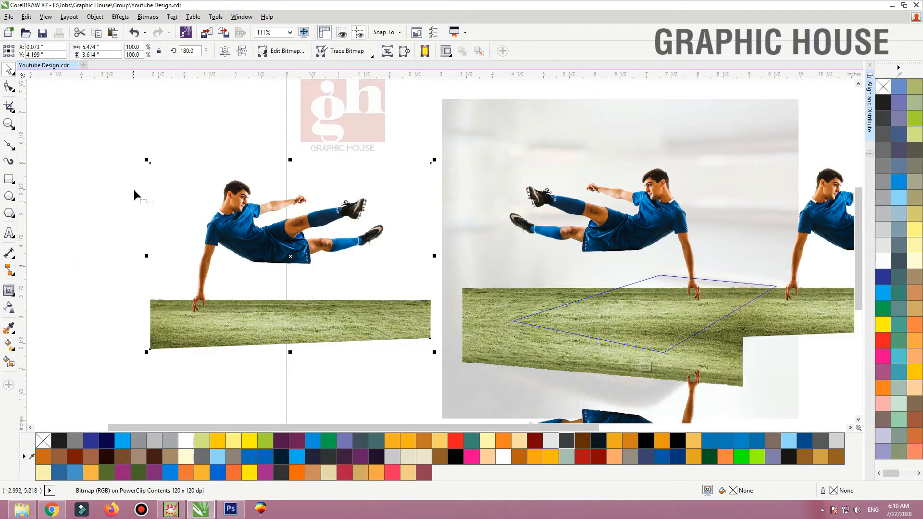
key(F10)
drag(134, 150, 430, 316)
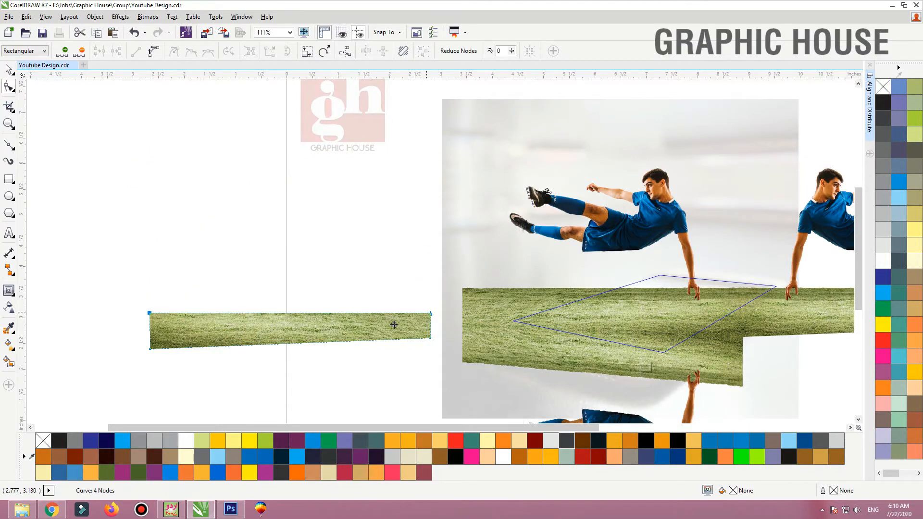
key(space)
- Move the cropped grass strip over the original's upper grass edge and stretch it to about 6.19 in wide
drag(339, 334, 653, 283)
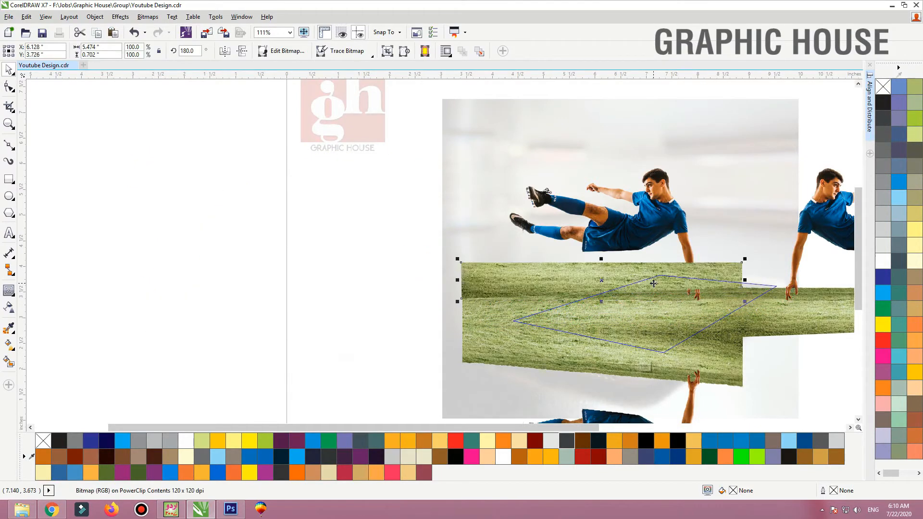
click(653, 284)
key(F2)
drag(442, 251, 844, 352)
click(441, 210)
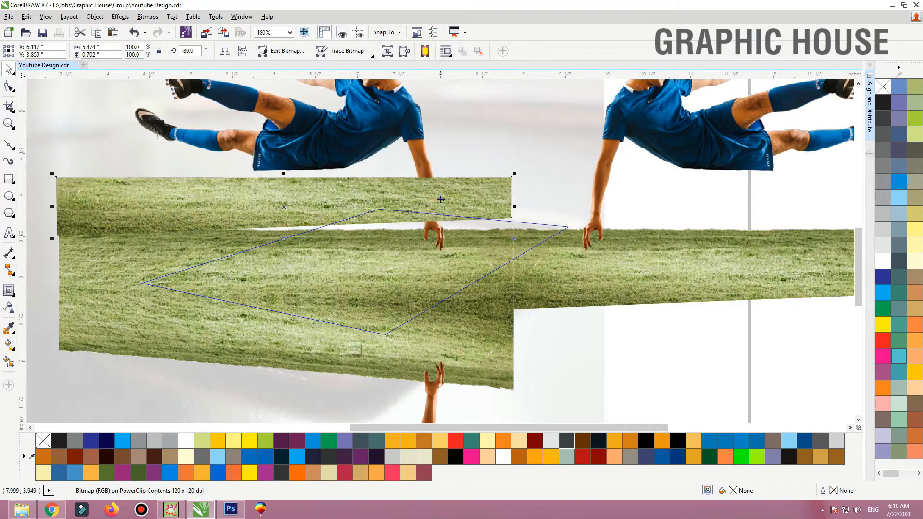
drag(515, 217, 568, 217)
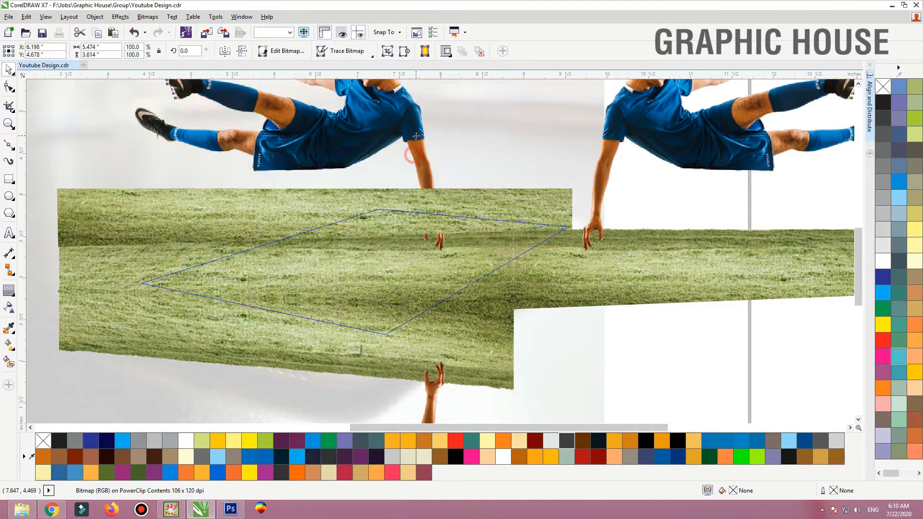
- Bring the original footballer image to the front and draw a rectangle about 4.44 × 0.30 in over its grass edge before the hand
click(417, 136)
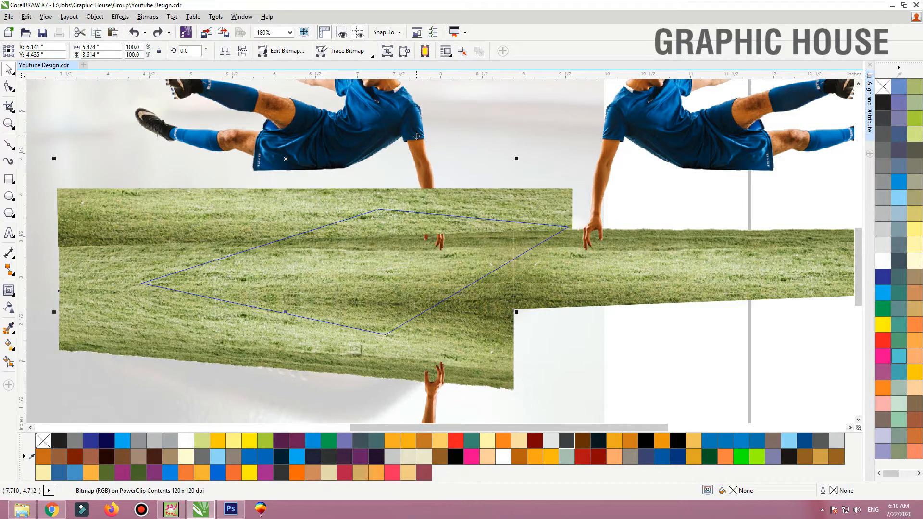
key(shift+Page_Up)
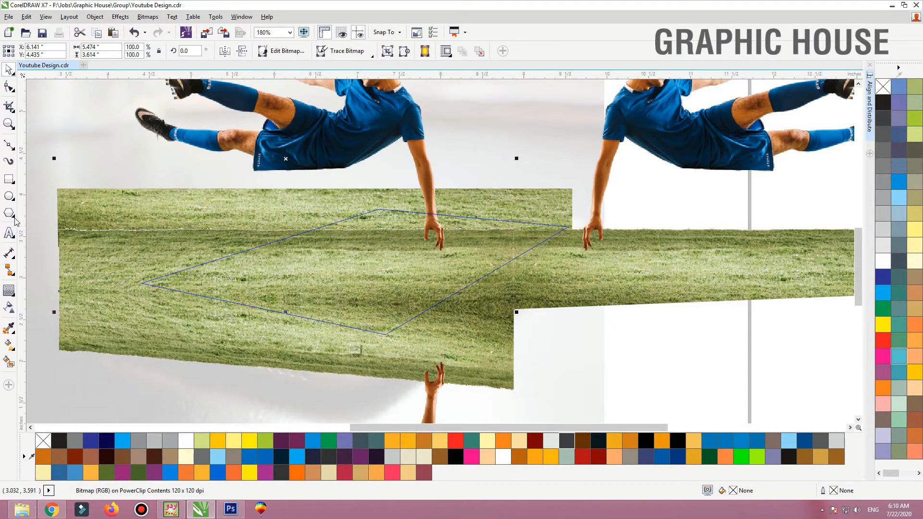
click(8, 179)
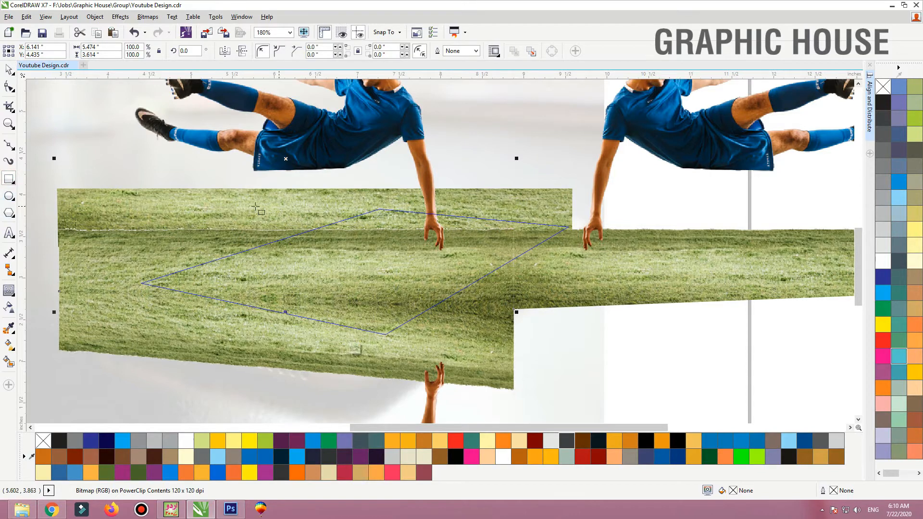
drag(48, 209, 417, 234)
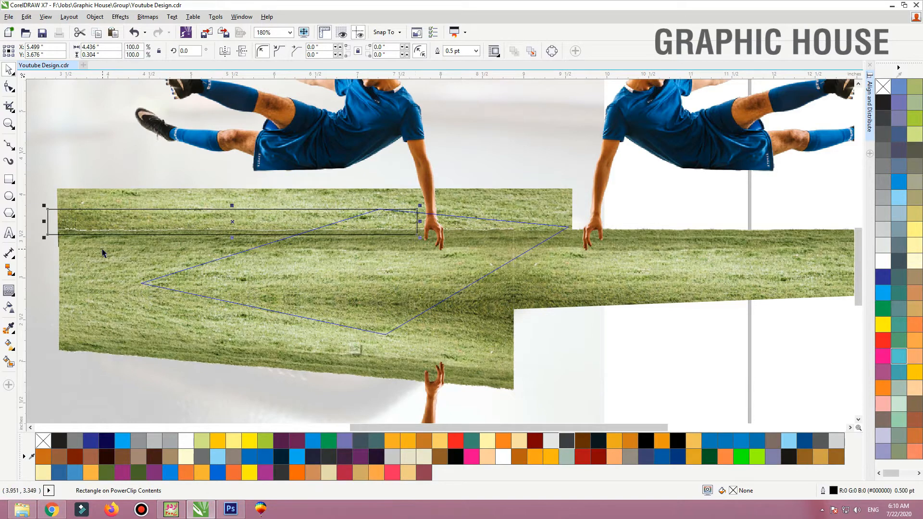
- Trim the footballer image's ragged grass edge with the rectangle, and delete the rectangle
key(space)
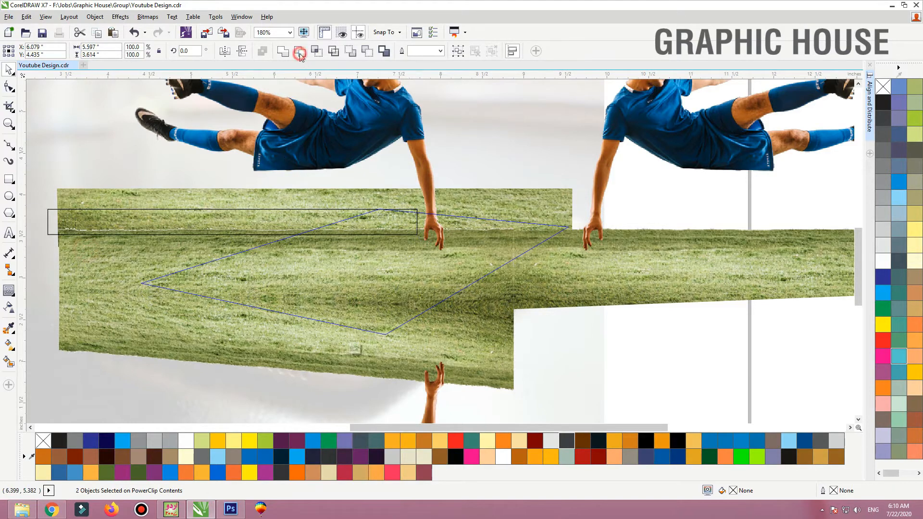
click(181, 197)
click(180, 208)
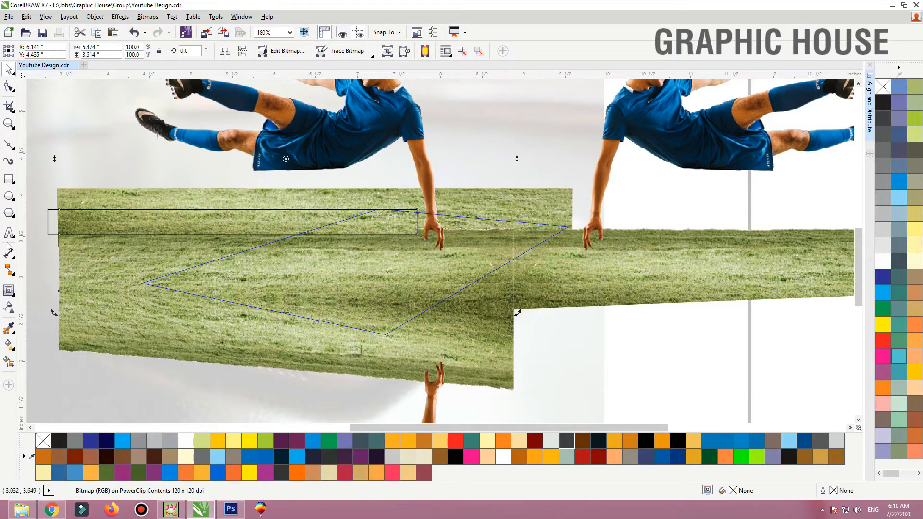
click(40, 235)
key(Delete)
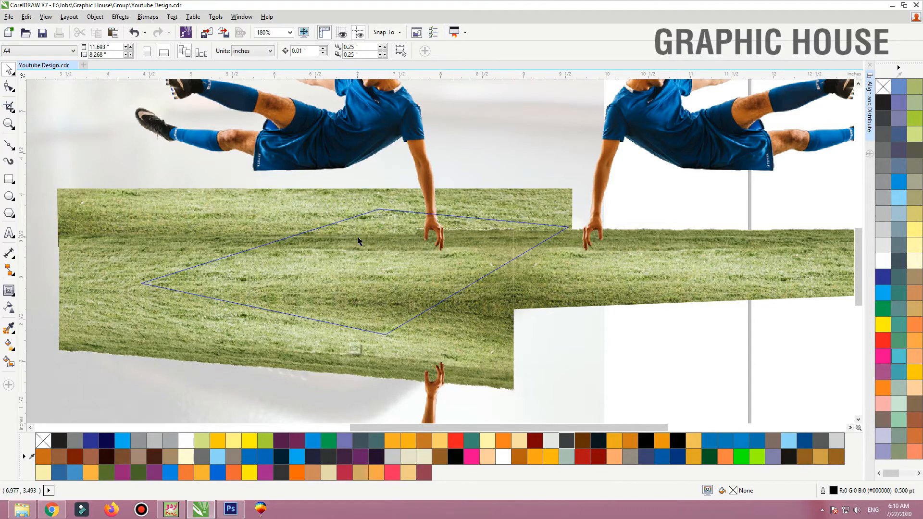
- Draw a small rectangle over the grass edge on the other side of the hand, trim the footballer image with it, and delete it
key(F6)
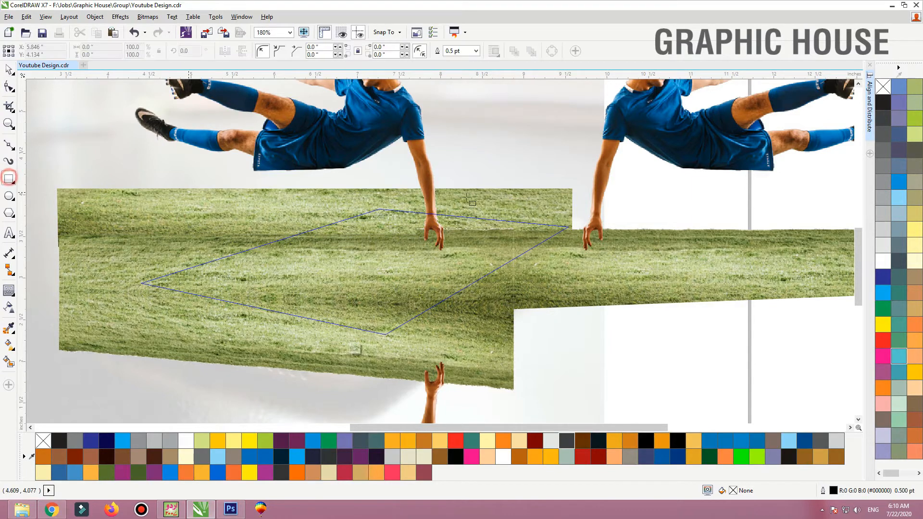
drag(531, 209, 446, 232)
key(space)
shift+click(354, 266)
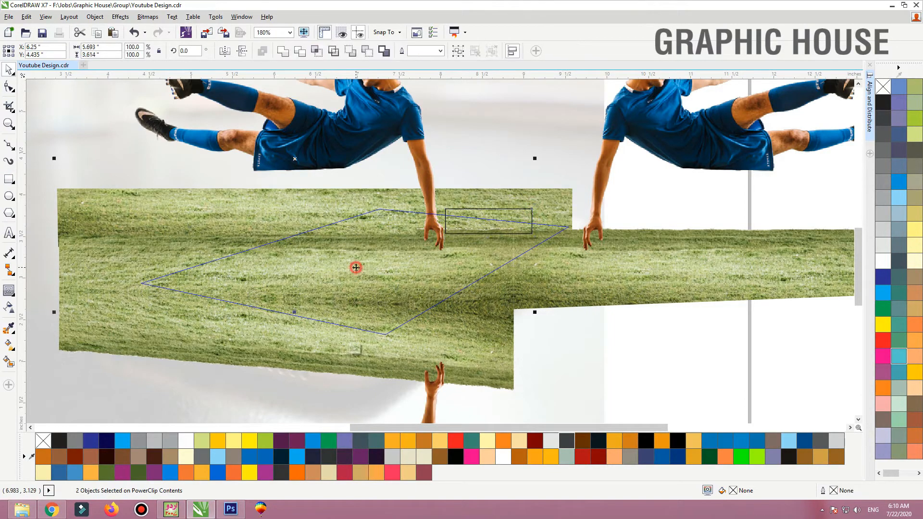
click(300, 52)
click(582, 325)
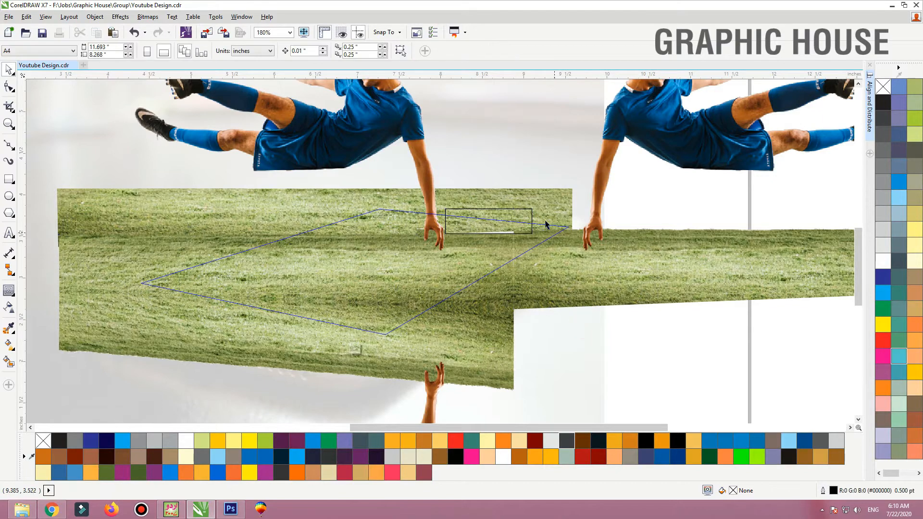
click(532, 209)
key(Delete)
- Stretch the cropped grass strip downward to about 0.78 in high to cover the gap beside the hand
click(539, 202)
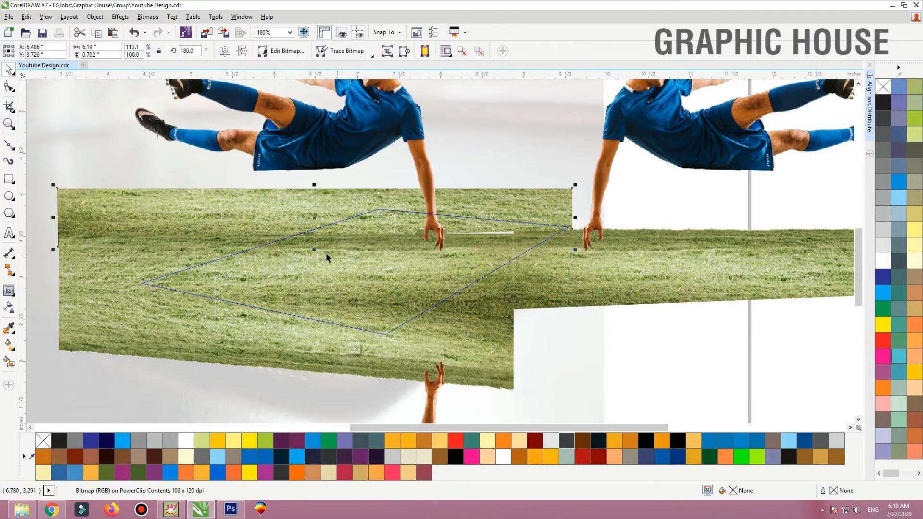
drag(315, 250, 315, 256)
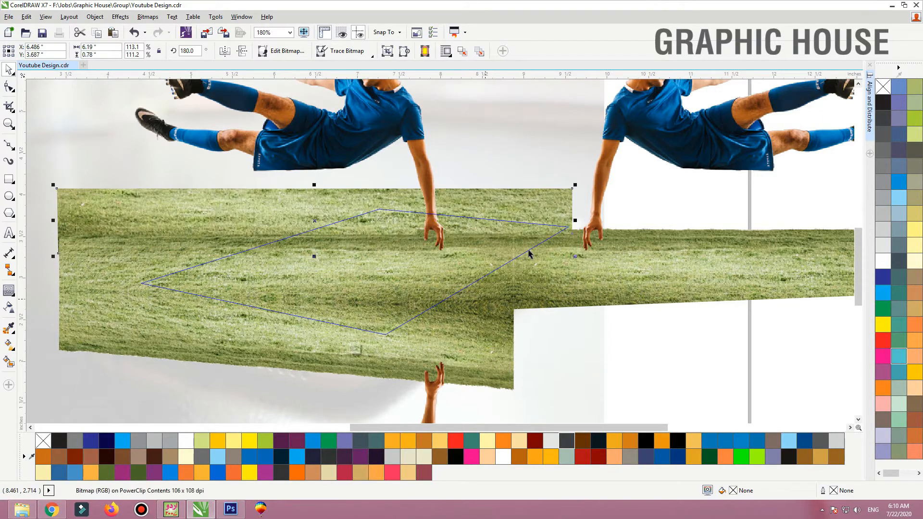
click(511, 274)
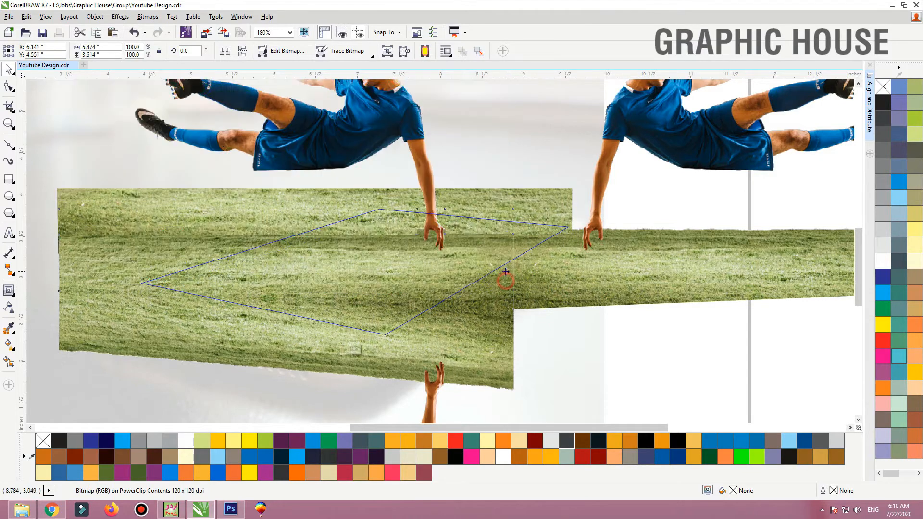
scroll(439, 287, down, 2)
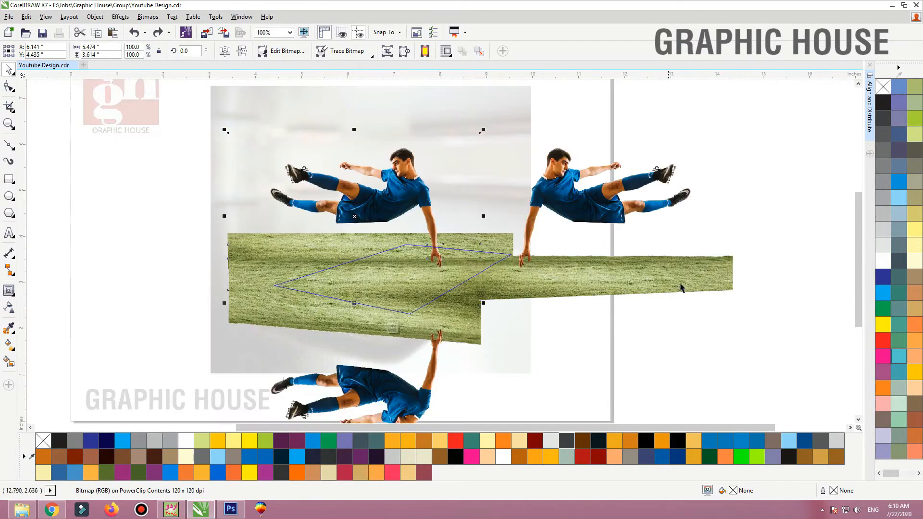
click(743, 176)
drag(426, 325, 296, 325)
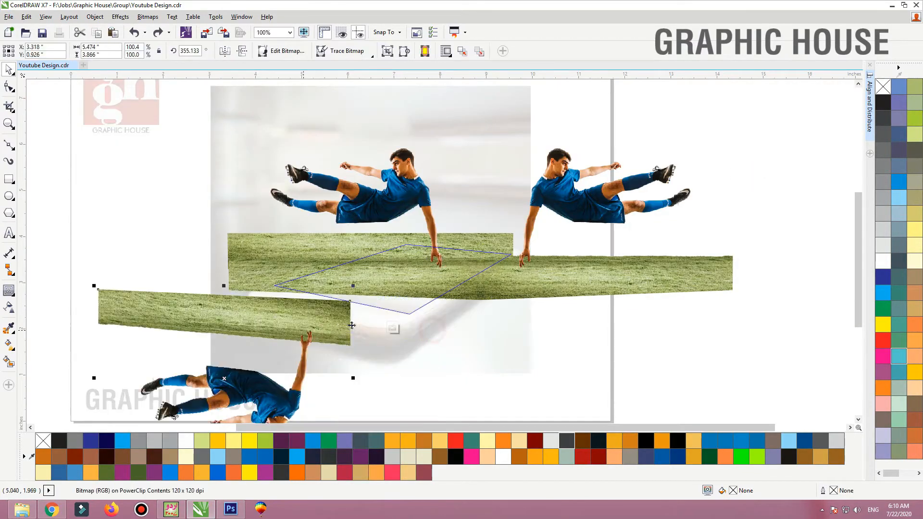
key(ctrl+z)
drag(554, 285, 597, 300)
key(ctrl+z)
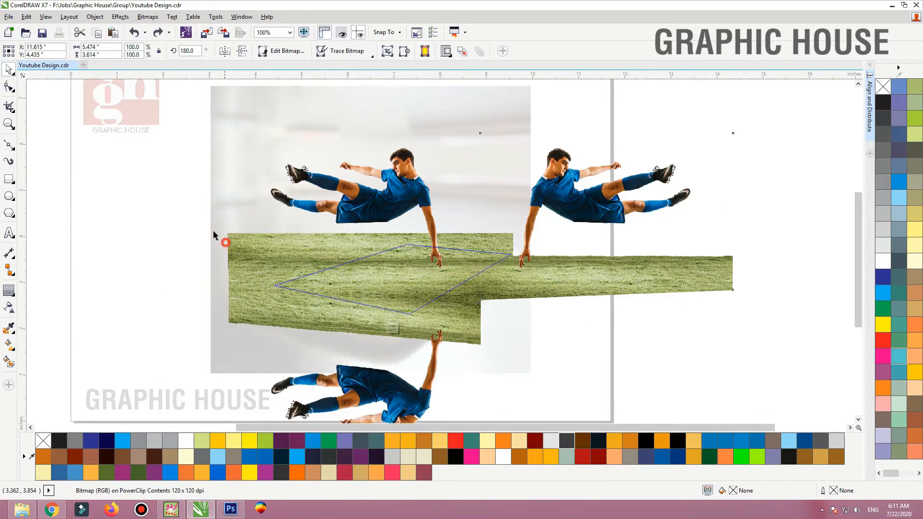
click(213, 227)
drag(231, 242, 161, 206)
key(ctrl+z)
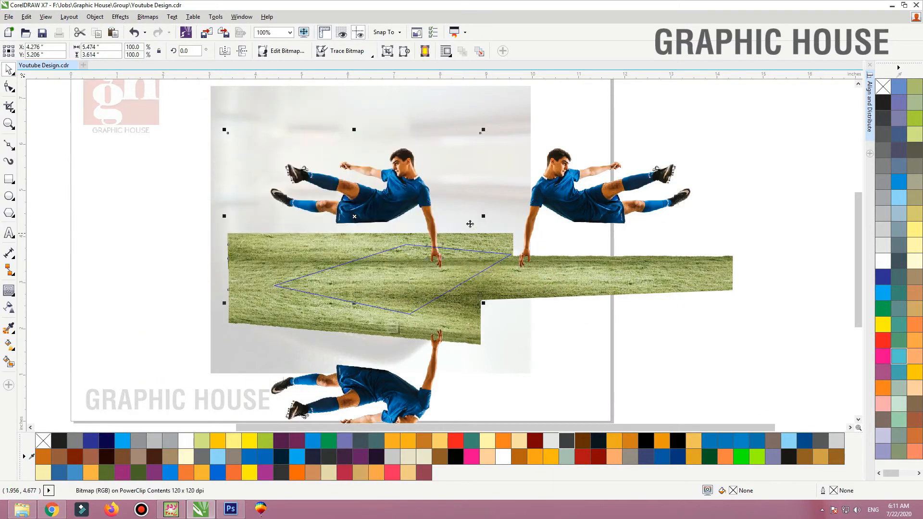
- Finish editing the PowerClip contents and select the grass-filled phone screen
ctrl+click(692, 366)
click(652, 318)
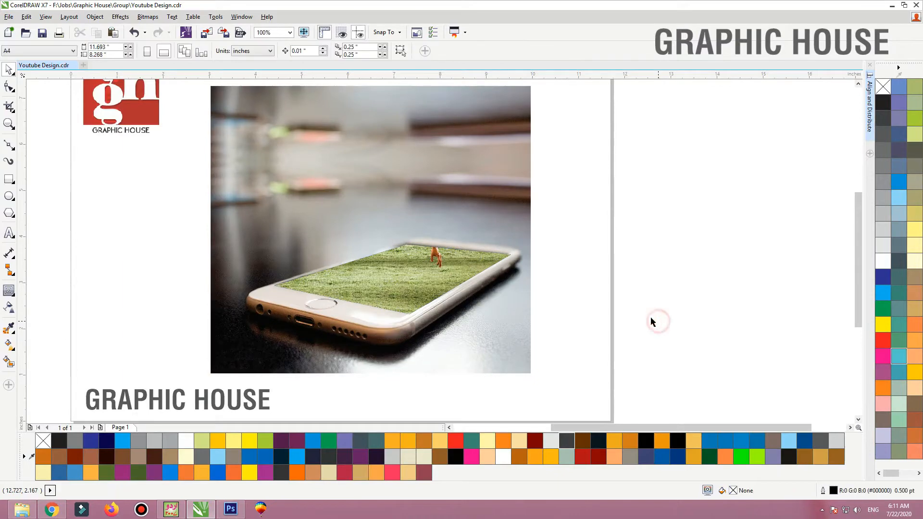
click(424, 278)
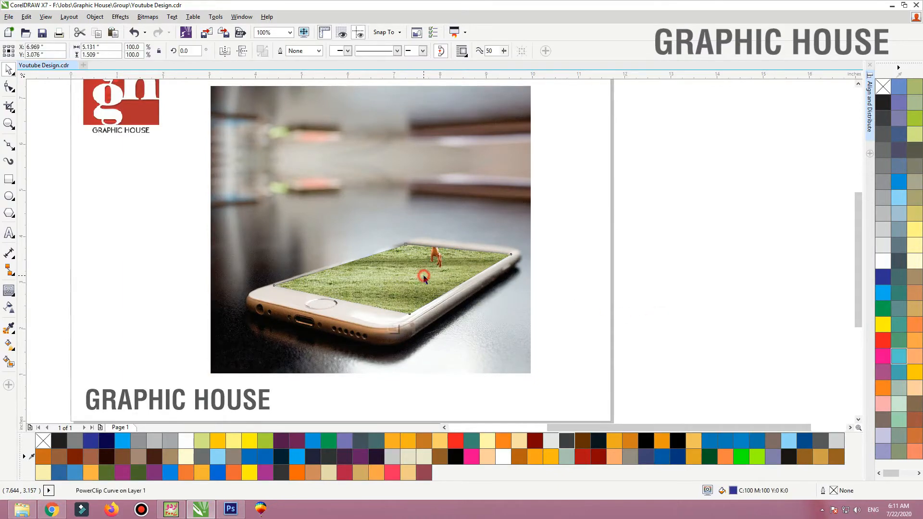
- Copy the cropped footballer image from the phone screen's PowerClip contents and paste it over the phone photo in the main drawing
ctrl+click(423, 276)
drag(262, 100, 261, 100)
key(ctrl+z)
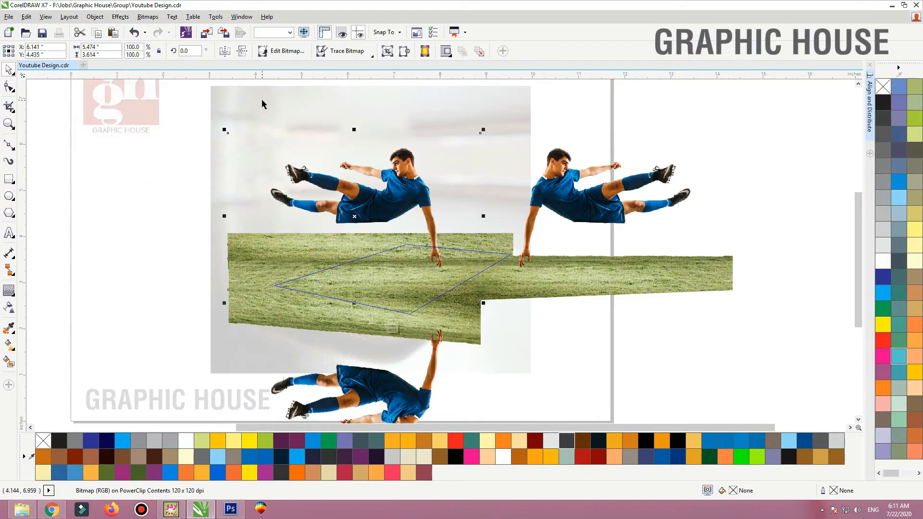
ctrl+click(187, 184)
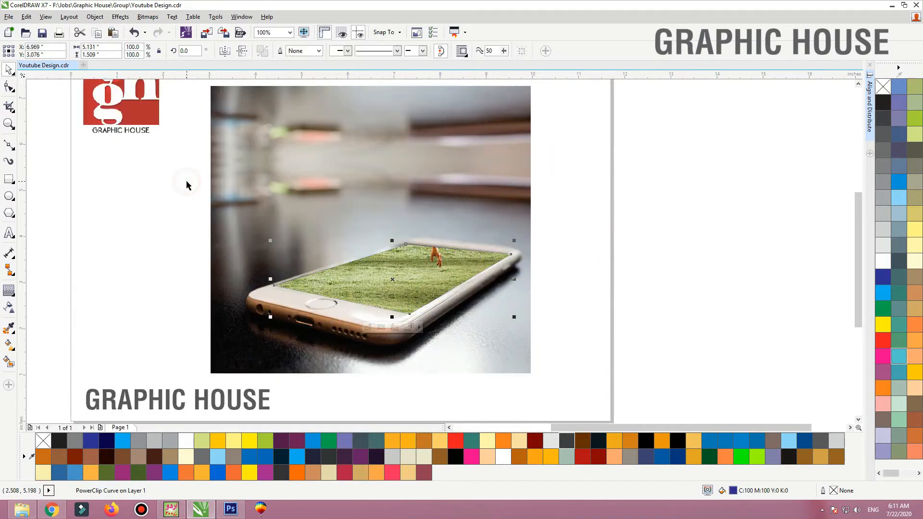
key(ctrl+v)
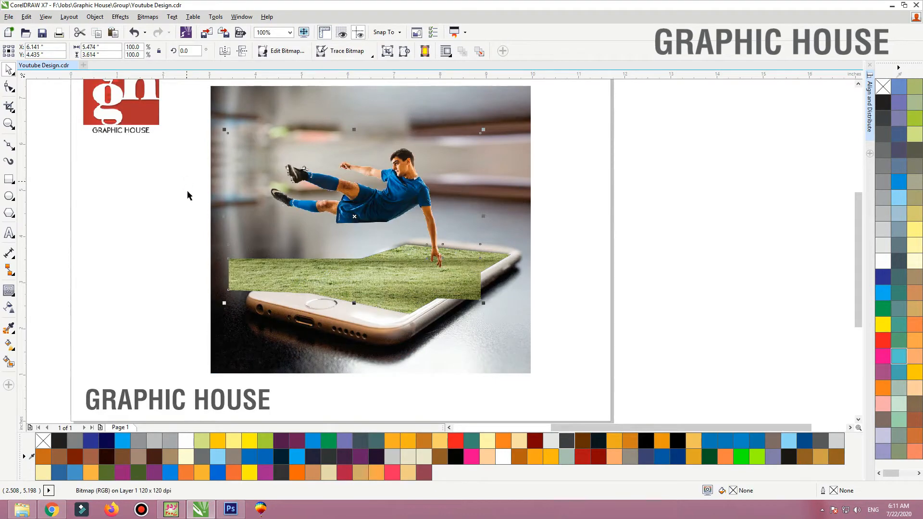
- Reshape the pasted footballer image with the Shape tool, pulling in its grass nodes on both sides so no grass extends beyond the phone screen
drag(626, 126, 134, 340)
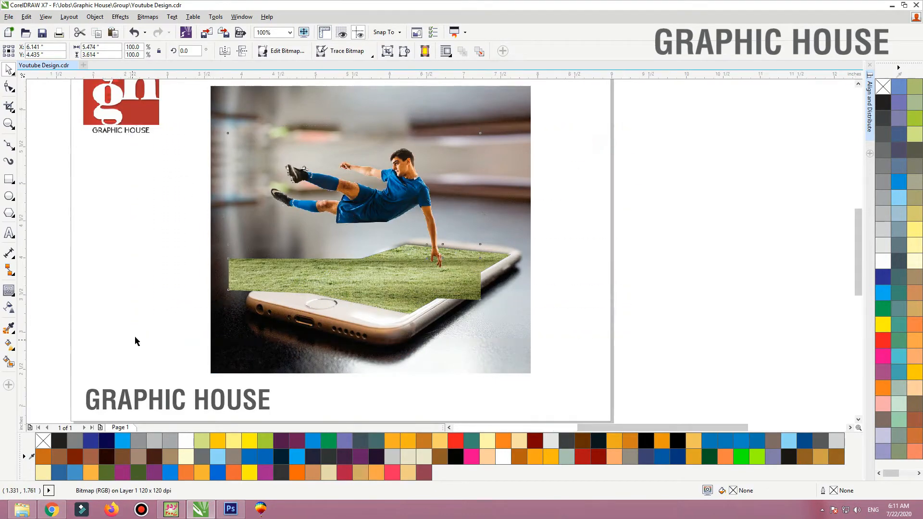
key(F10)
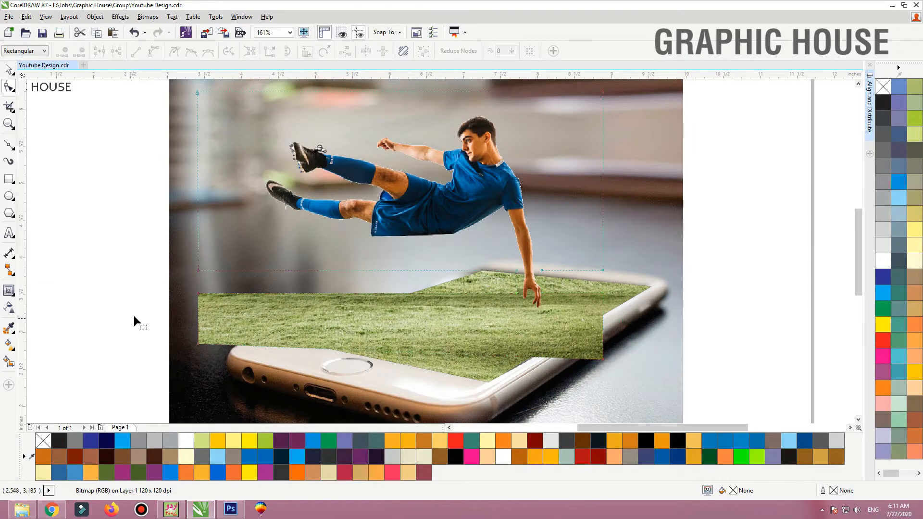
drag(165, 283, 437, 347)
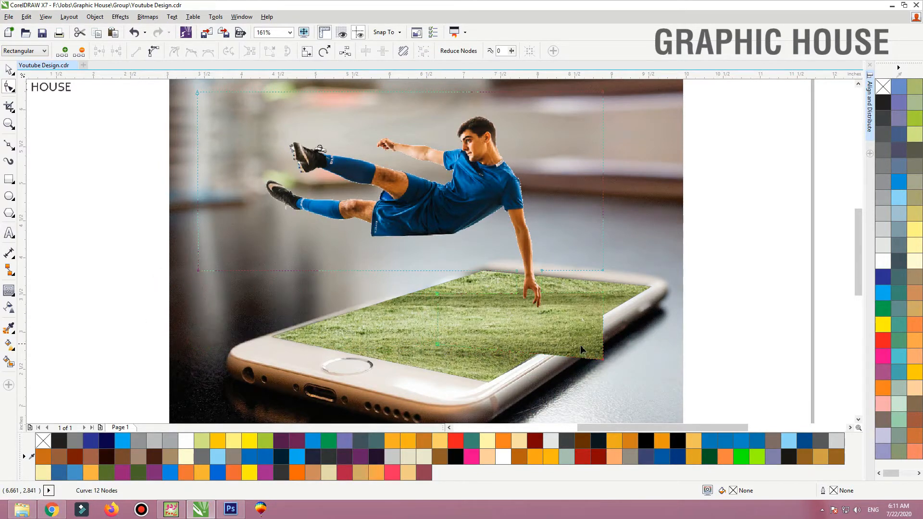
click(602, 294)
drag(602, 294, 602, 359)
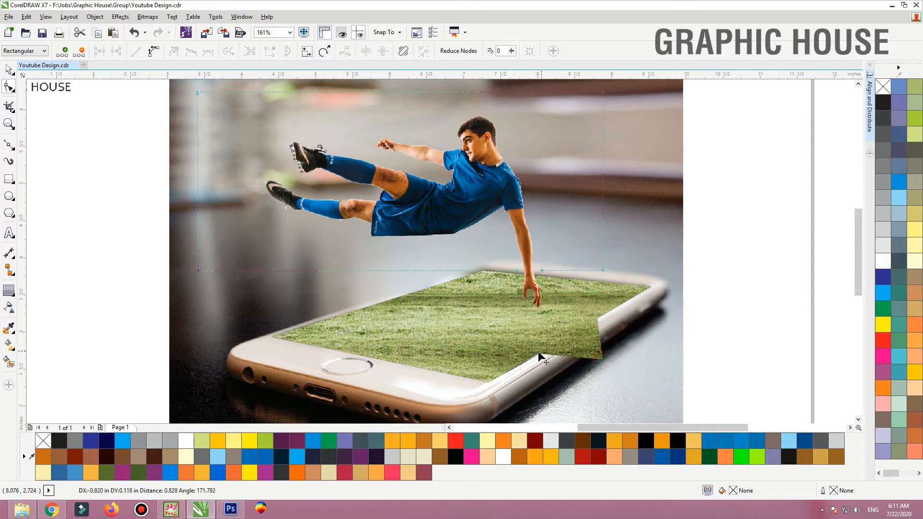
key(space)
click(757, 285)
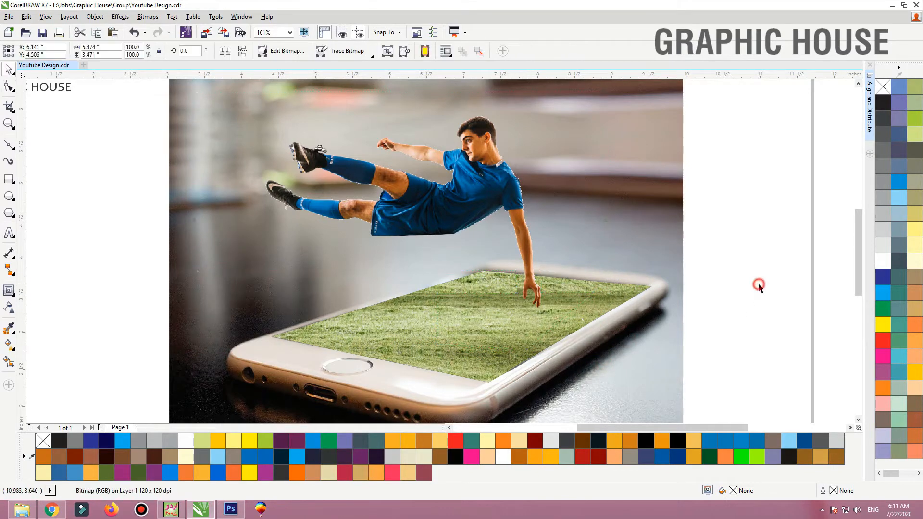
- Duplicate the phone photo and its grass-filled screen, without the footballer, and place the copy beside the original artwork
key(F3)
click(628, 188)
key(F2)
drag(630, 147, 281, 360)
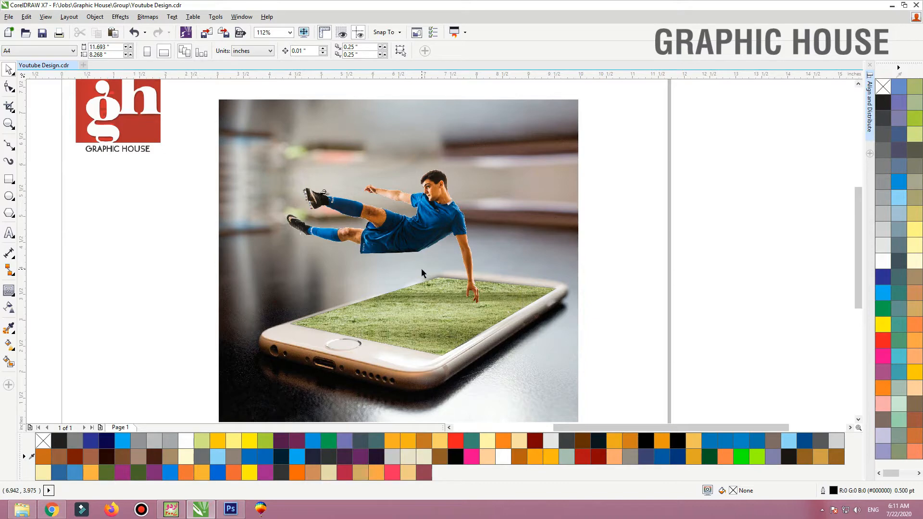
scroll(422, 274, down, 4)
drag(489, 138, 499, 315)
click(354, 346)
click(500, 345)
click(384, 281)
drag(384, 281, 581, 284)
scroll(706, 300, up, 3)
- Set the duplicated phone screen's PowerClip frame type to None, leaving a plain blue screen shape
right_click(445, 205)
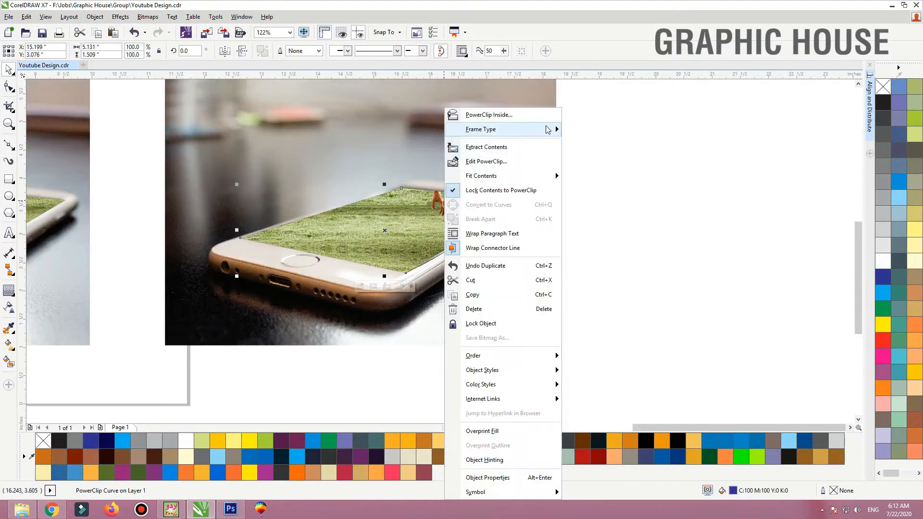
mouse_move(553, 129)
click(606, 152)
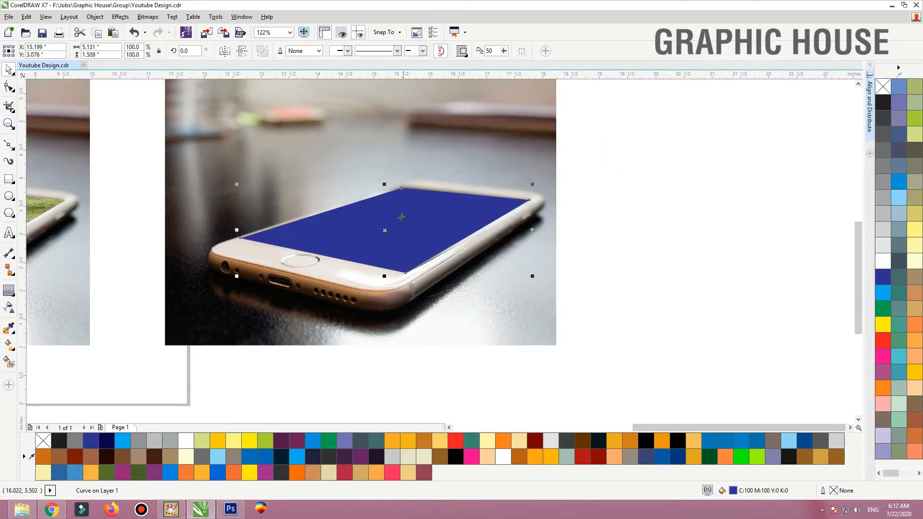
click(686, 211)
scroll(658, 301, down, 4)
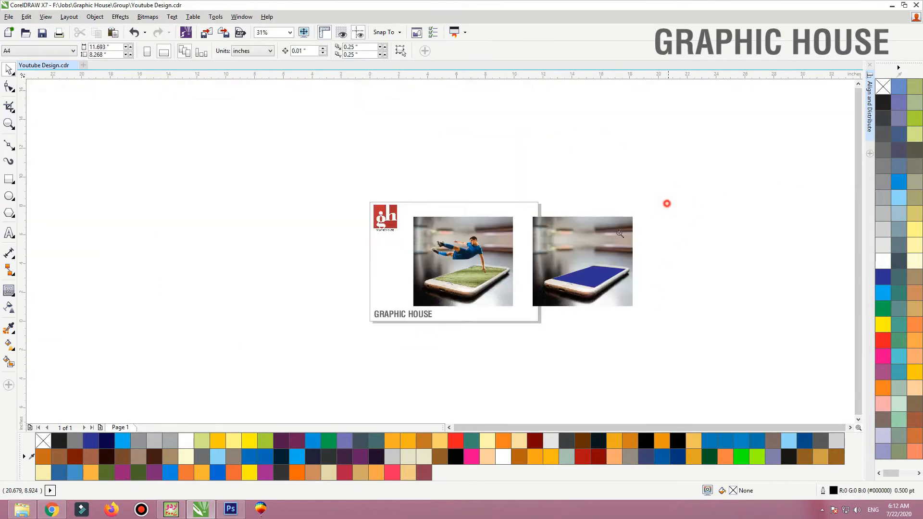
scroll(583, 269, up, 3)
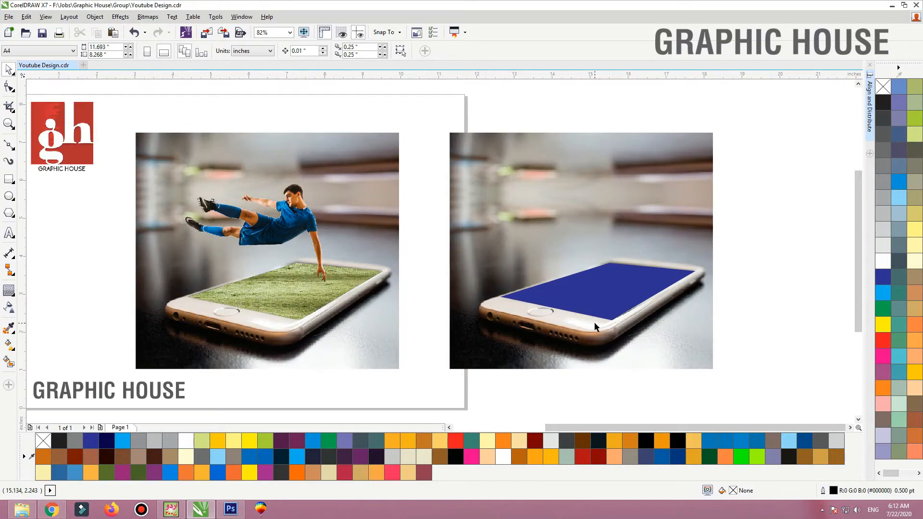
- Switch to Photoshop and open the footballer PNG image from the Desktop
click(230, 510)
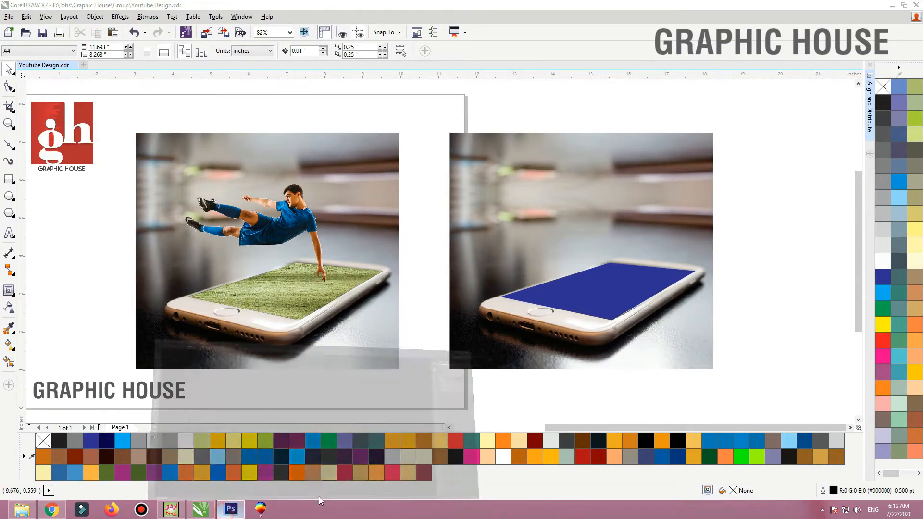
key(ctrl+o)
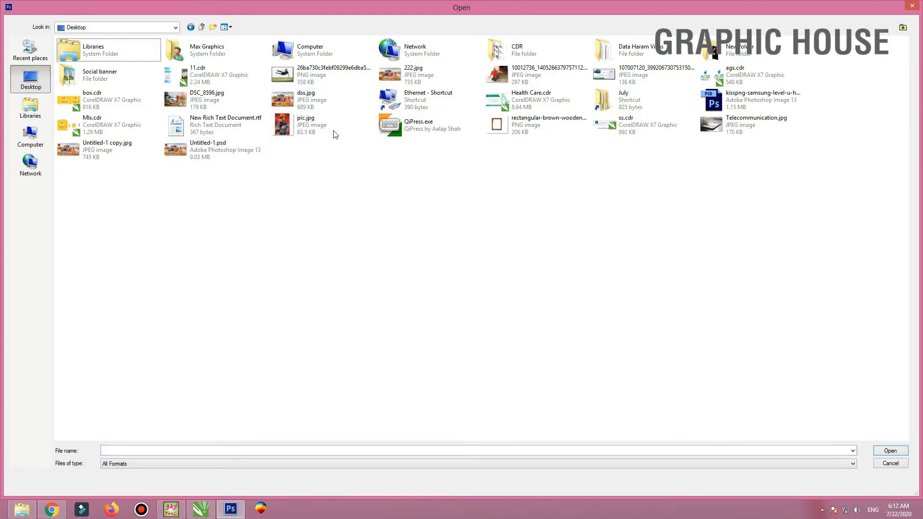
double_click(304, 79)
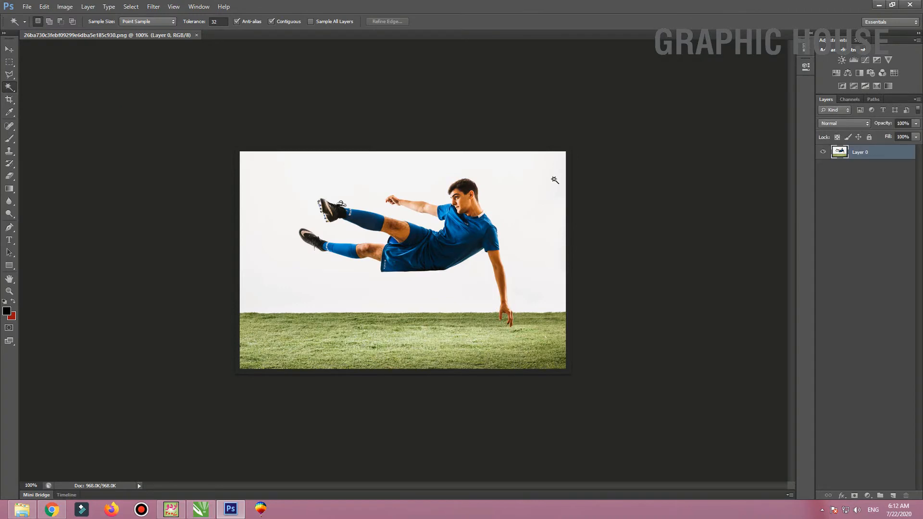
- Enlarge the canvas evenly around the footballer image with the Crop tool to leave a transparent margin on all sides
key(c)
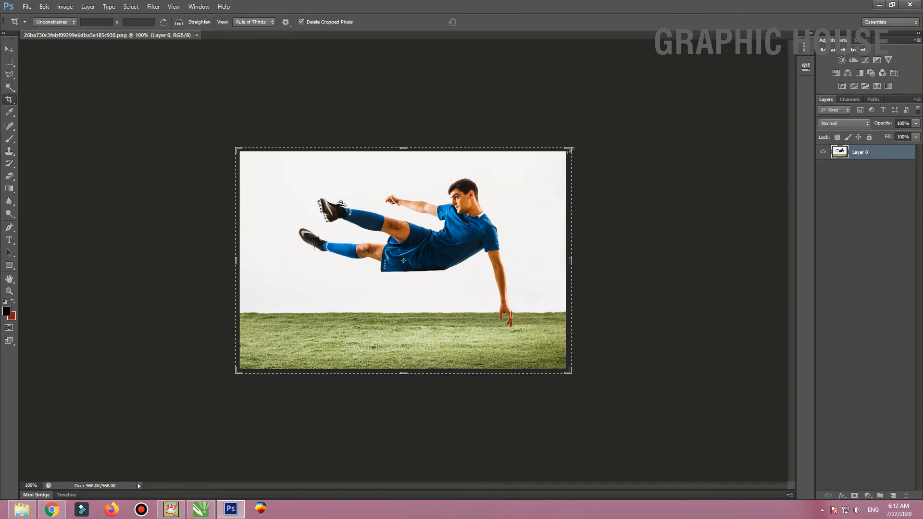
drag(569, 151, 621, 109)
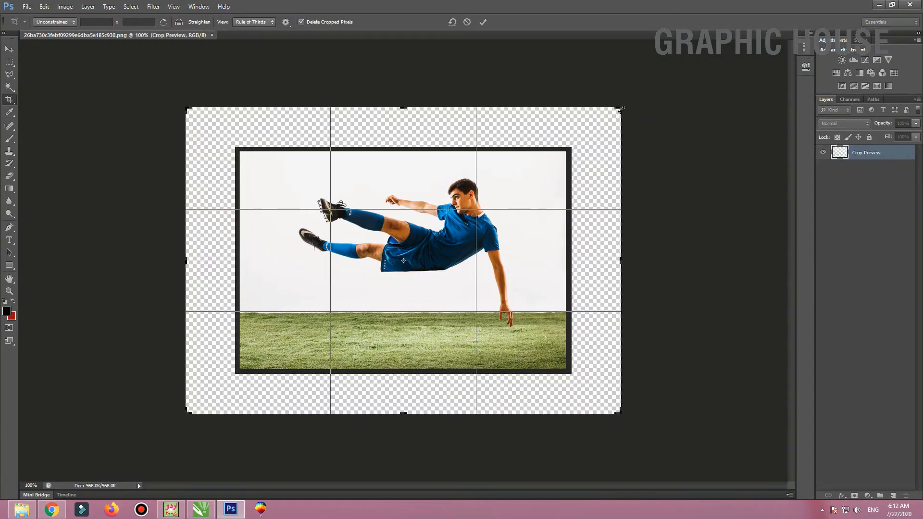
key(Return)
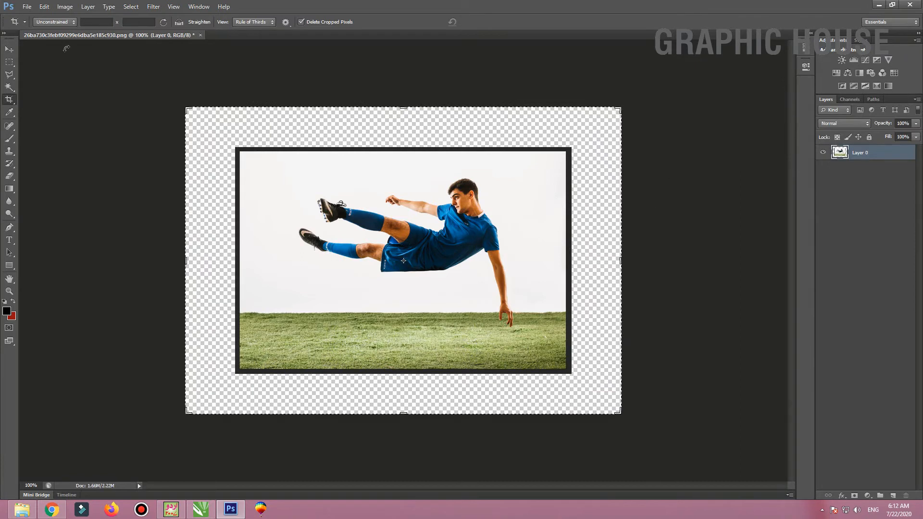
click(9, 48)
- Select the white background with the Magic Wand and subtract the shirt's white collar from the selection using the Polygonal Lasso
click(10, 87)
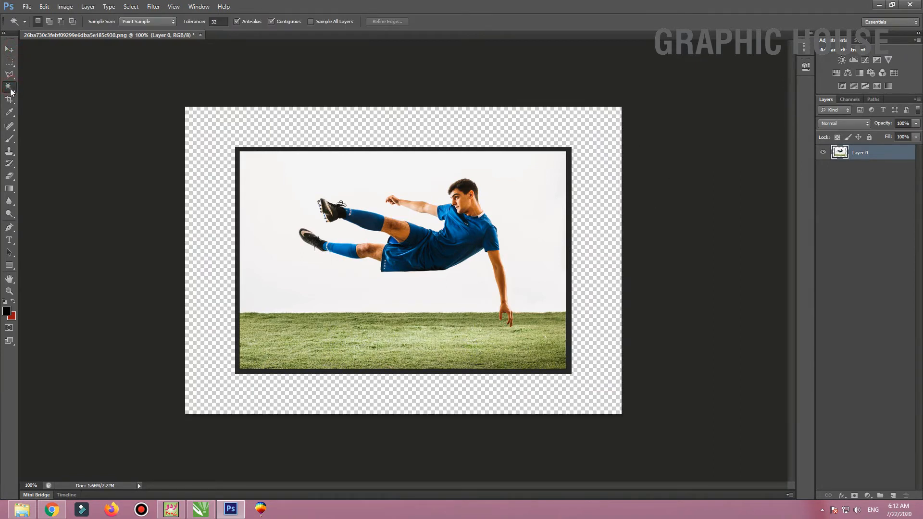
click(306, 164)
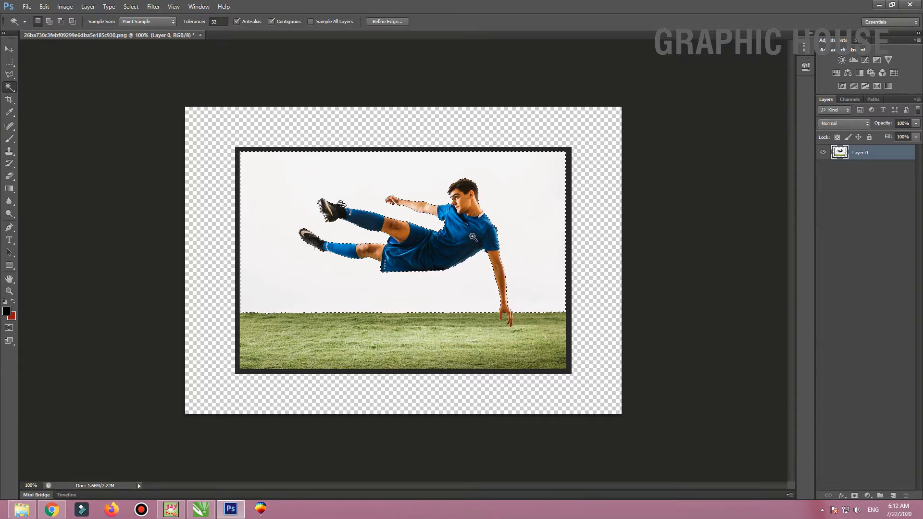
scroll(473, 220, up, 1)
scroll(496, 208, up, 2)
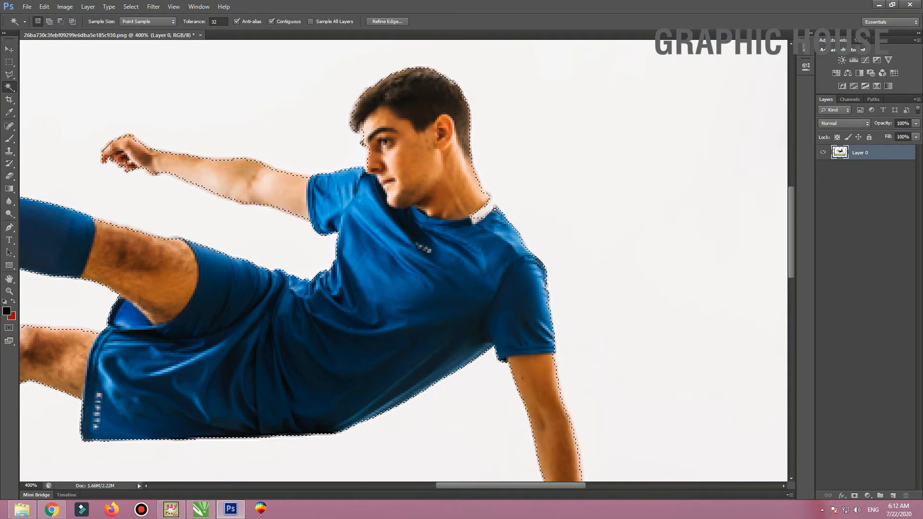
key(l)
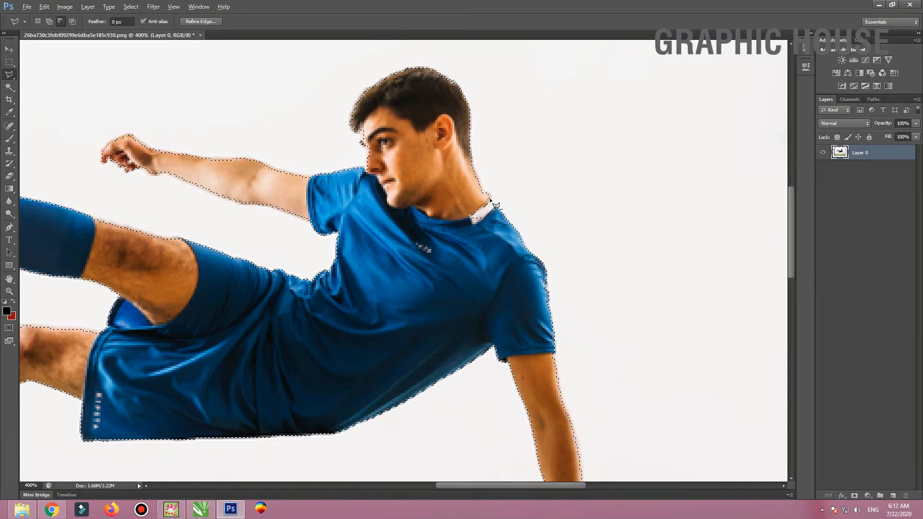
alt+click(498, 207)
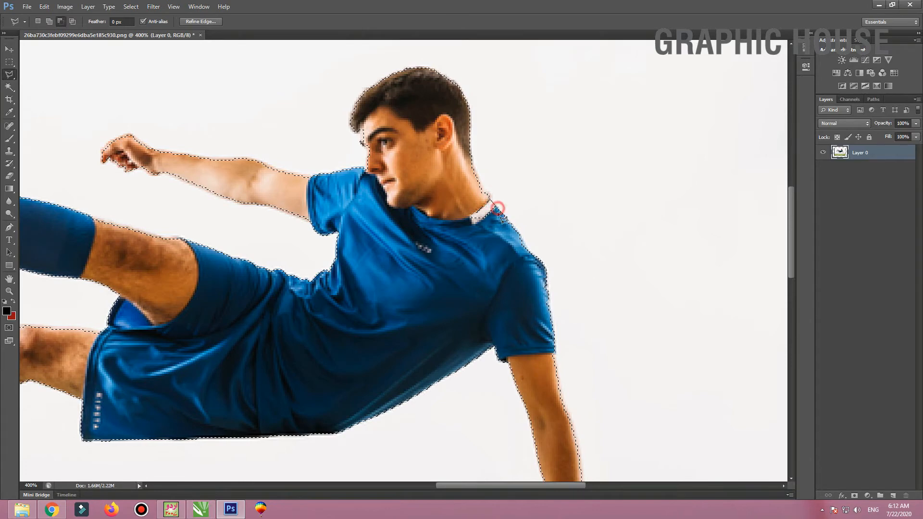
click(457, 222)
click(462, 201)
double_click(463, 199)
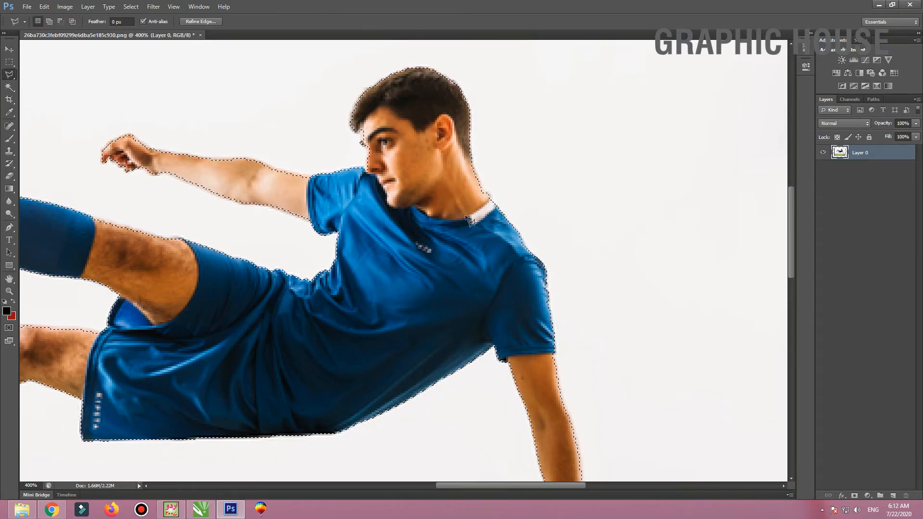
- Delete the selected white background around the footballer and clear the selection
key(ctrl+minus)
key(ctrl+minus)
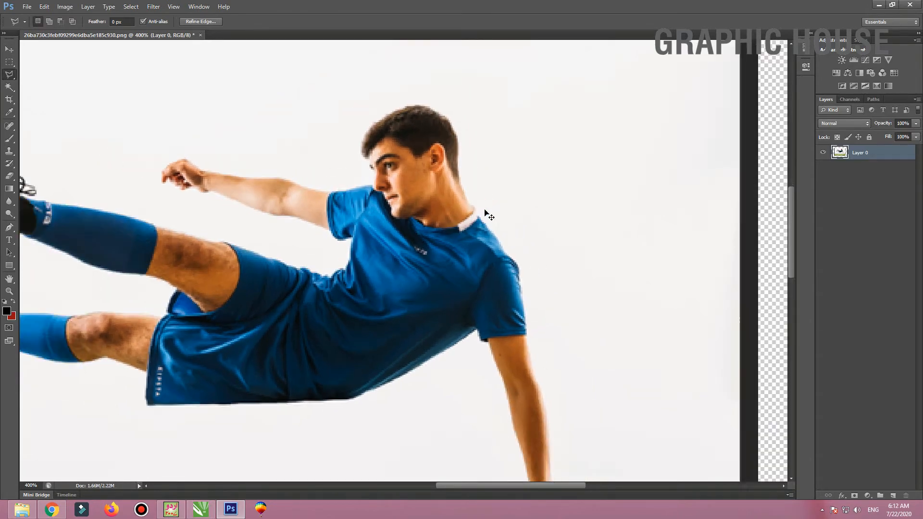
key(ctrl+minus)
key(ctrl+plus)
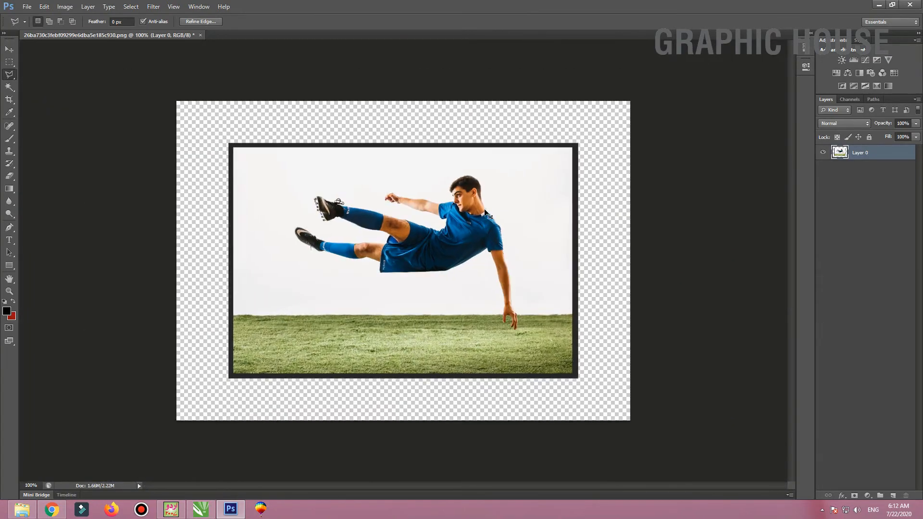
key(ctrl+minus)
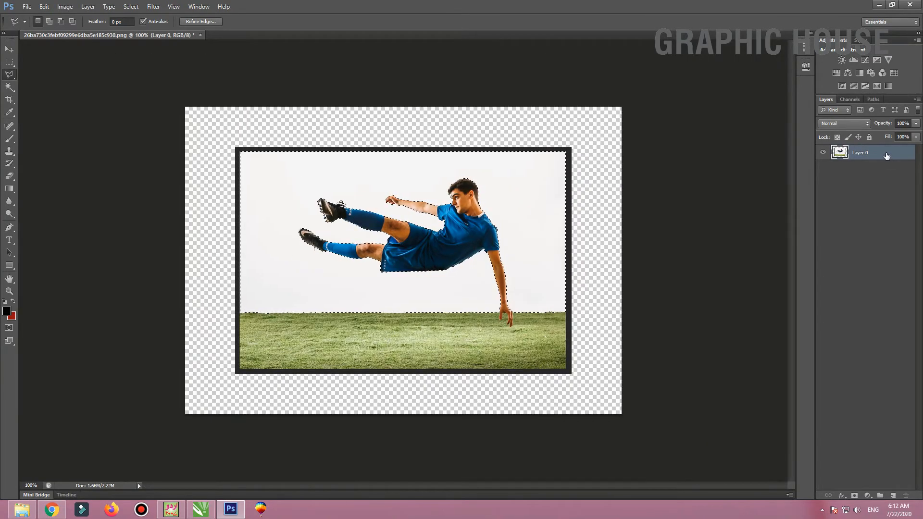
key(Delete)
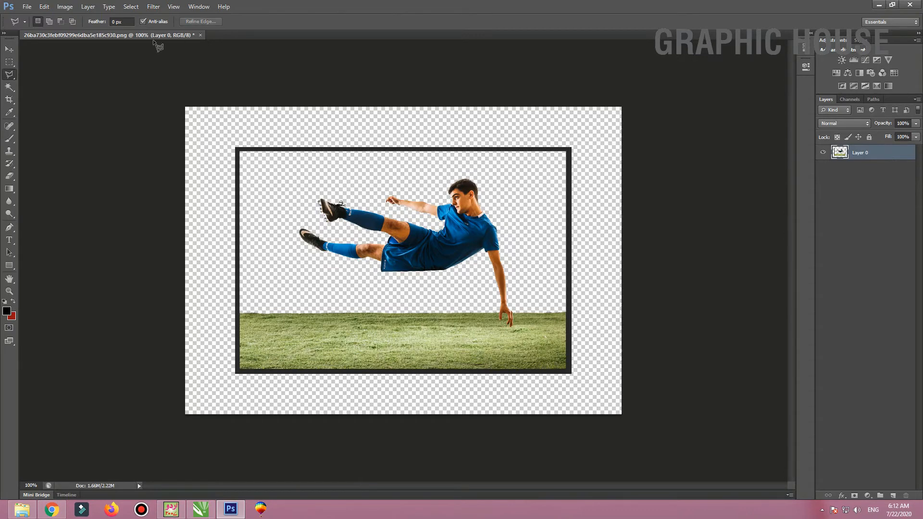
- Remove the dark border on all four sides of the image with rectangular marquee selections, and deselect
click(9, 62)
drag(134, 91, 706, 158)
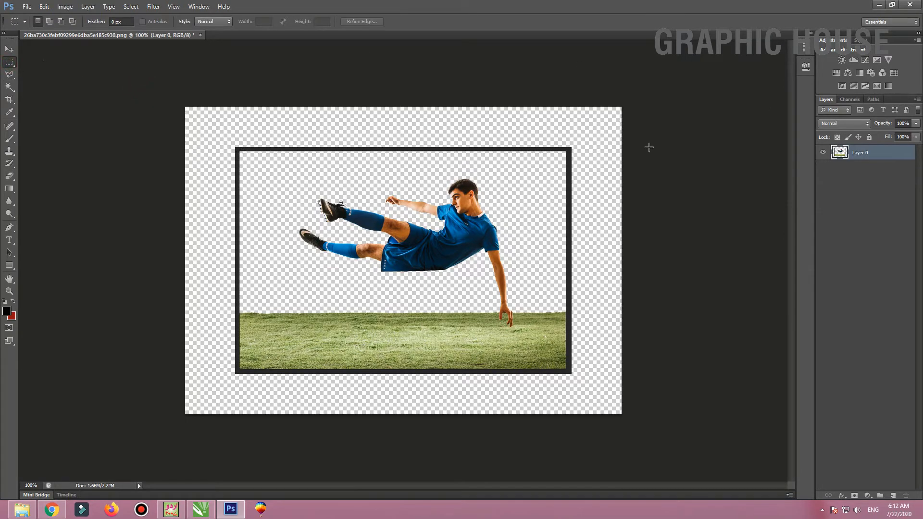
key(Delete)
drag(707, 83, 565, 395)
key(Delete)
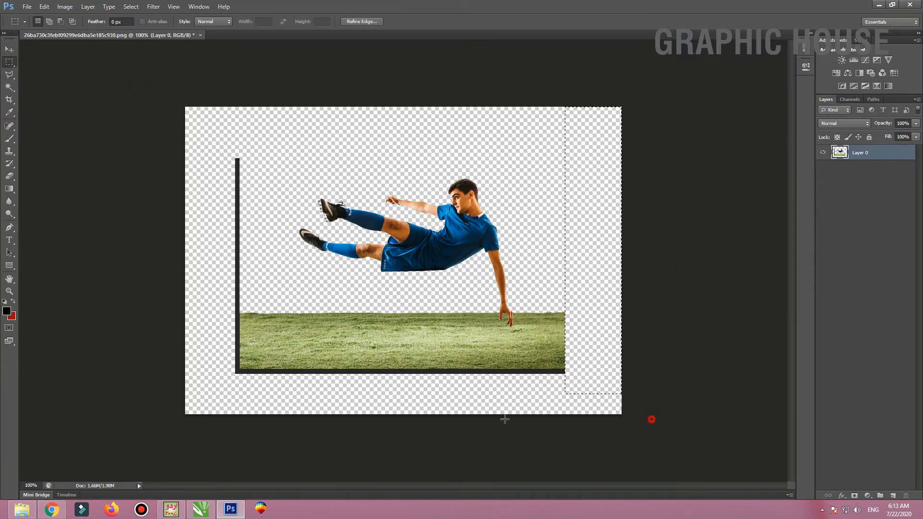
drag(650, 420, 197, 368)
key(Delete)
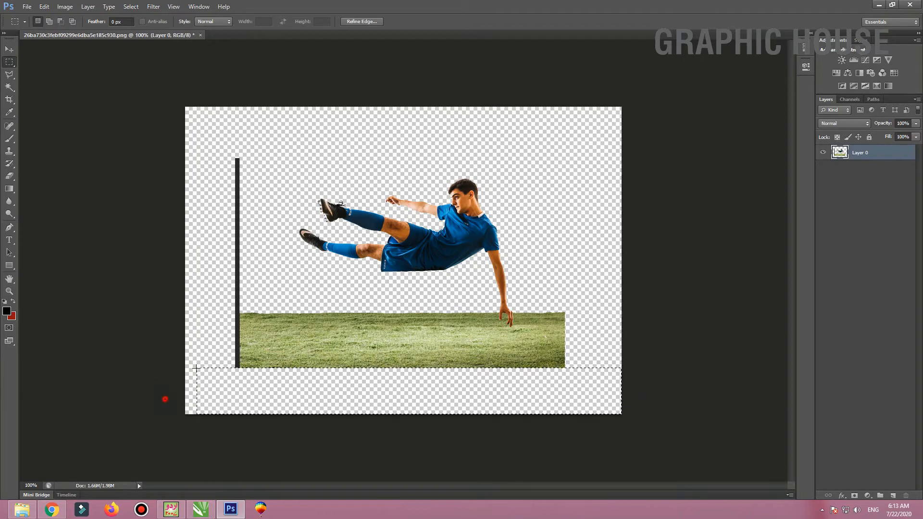
drag(185, 401, 241, 145)
key(Delete)
key(ctrl+d)
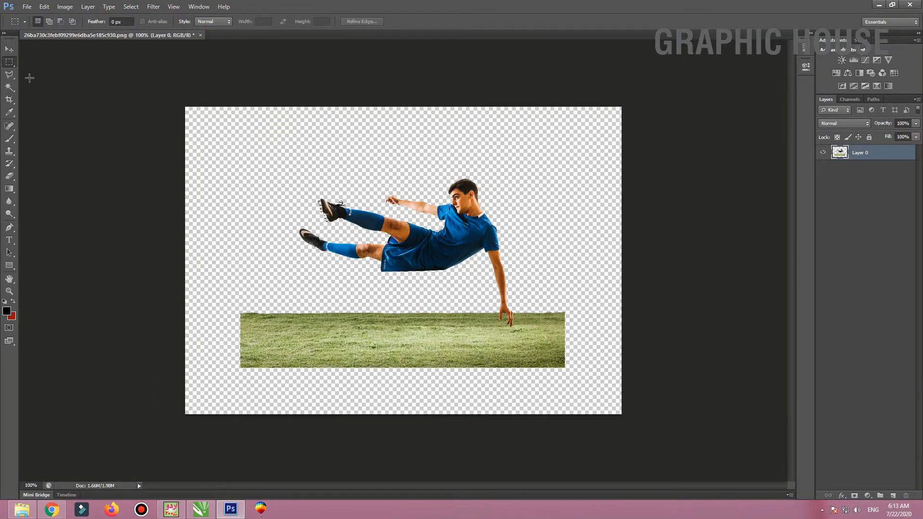
- Move the footballer and grass layer slightly up and left on the canvas, and duplicate the layer
click(10, 50)
drag(429, 319, 425, 314)
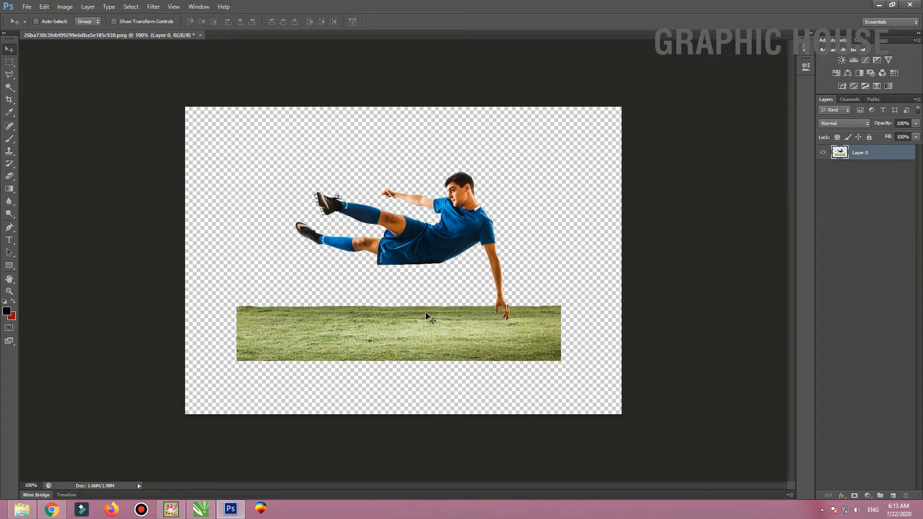
key(ctrl+j)
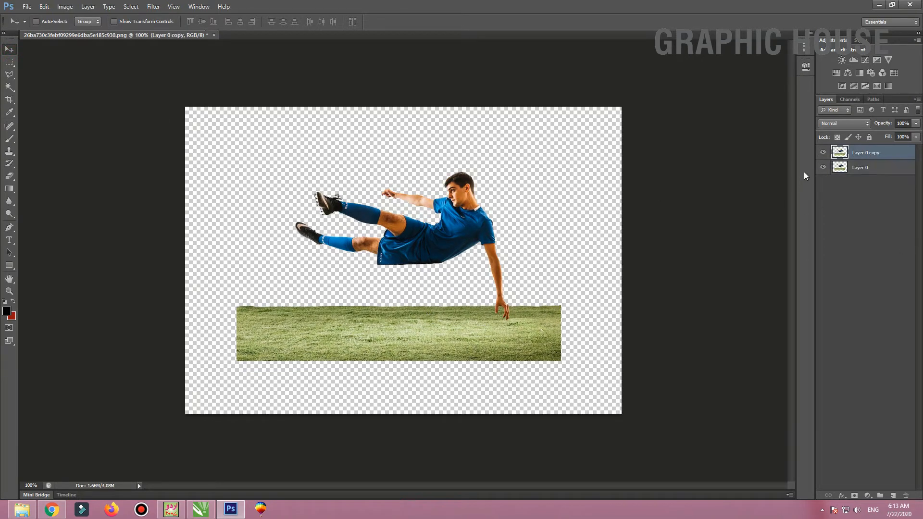
- Fill the lower layer, Layer 0, with the red background color
click(835, 168)
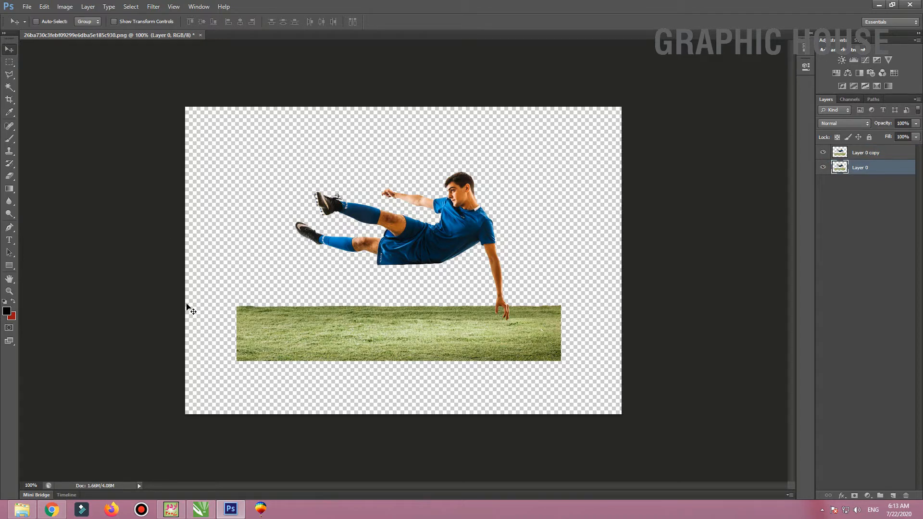
key(ctrl+BackSpace)
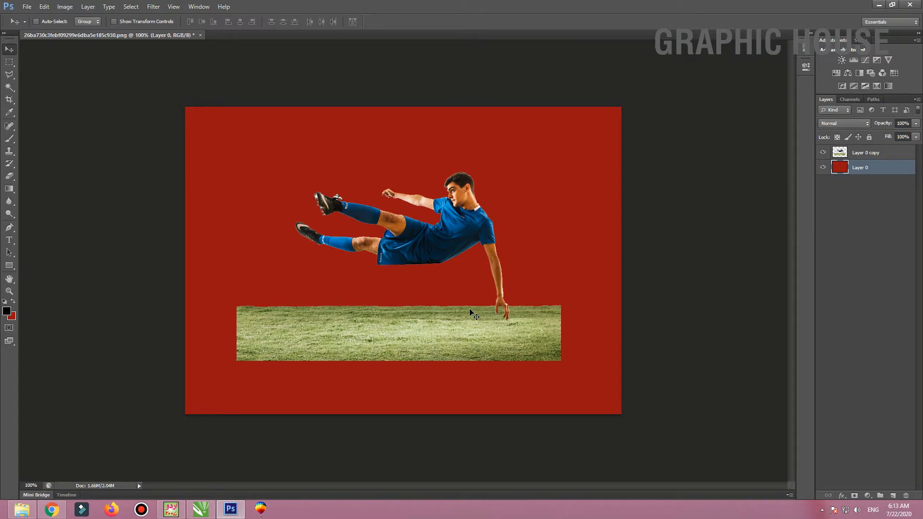
- Outline the white remnant beside the upper boot's laces with the Polygonal Lasso and delete it from Layer 0 copy
click(376, 231)
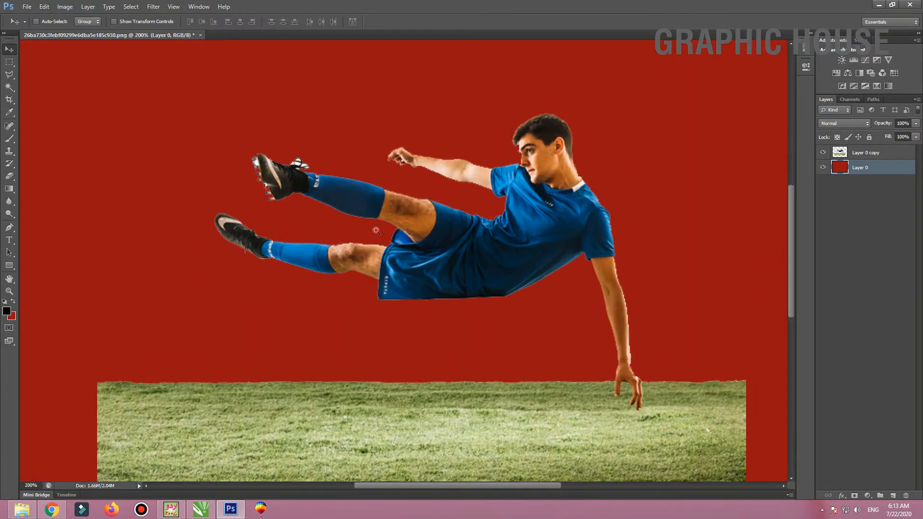
click(376, 230)
drag(365, 238, 365, 300)
drag(186, 186, 260, 235)
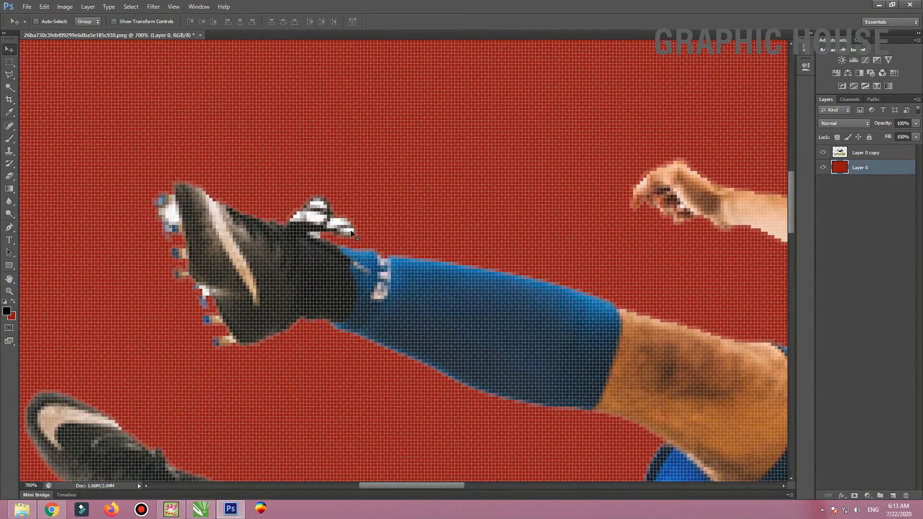
key(l)
click(338, 215)
click(326, 223)
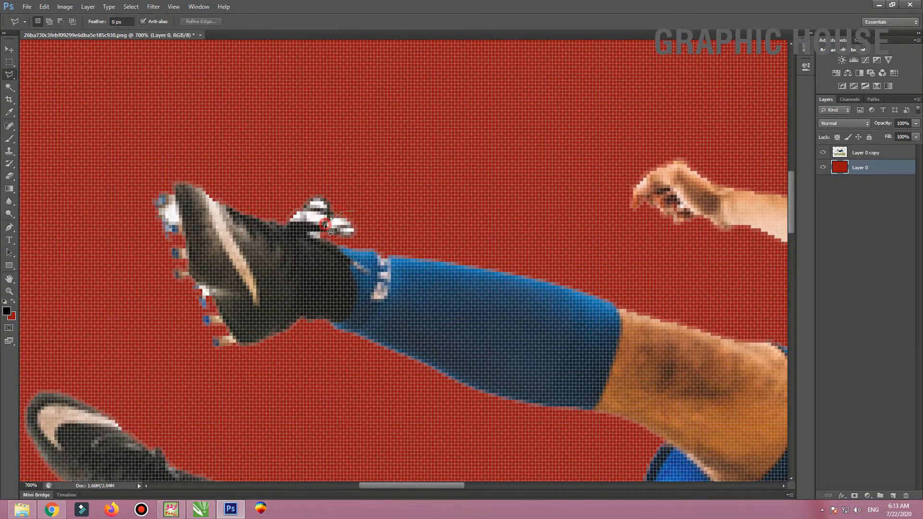
click(339, 229)
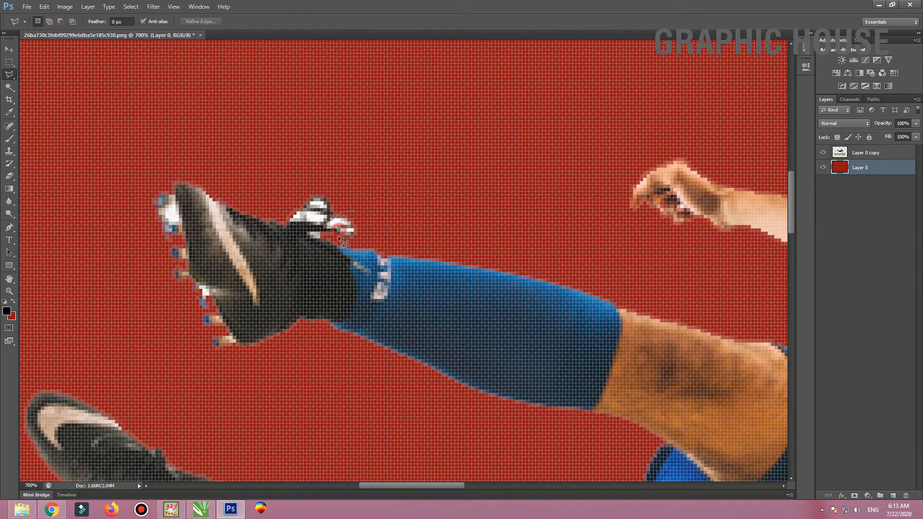
double_click(388, 199)
key(Delete)
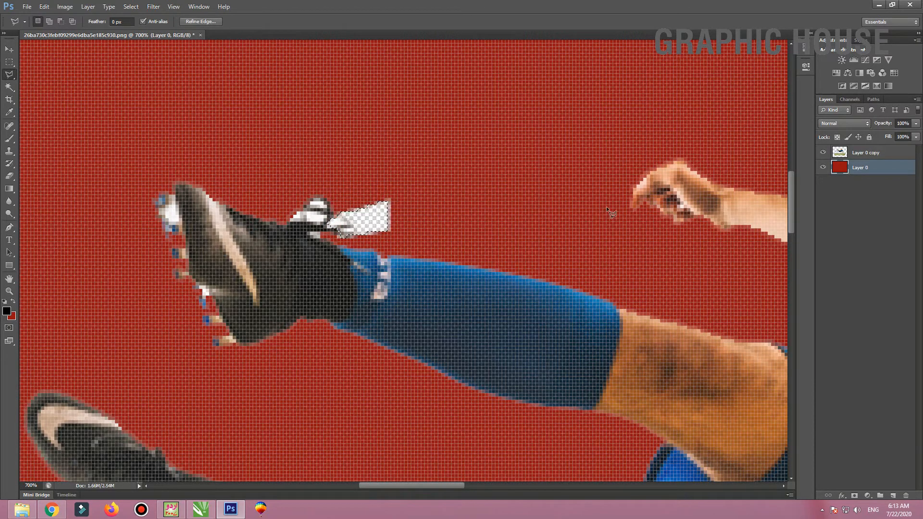
key(ctrl+z)
click(840, 153)
key(Delete)
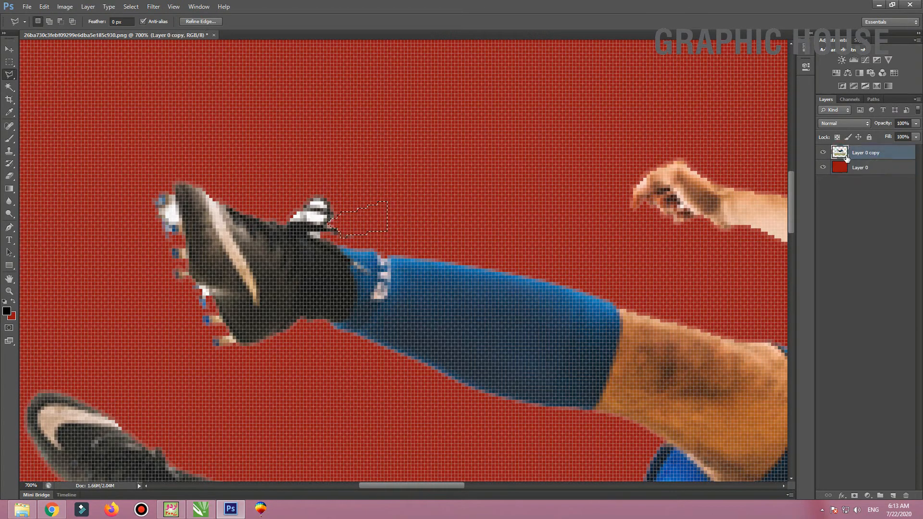
- Outline the white patch inside the upper boot's lace loop with the Polygonal Lasso and delete it
click(312, 209)
click(320, 212)
click(323, 219)
click(317, 222)
click(298, 222)
click(282, 208)
click(313, 209)
click(321, 208)
key(Delete)
- Lasso and delete the white remnant between the studs near the upper boot's toe, and clear the selection
click(165, 182)
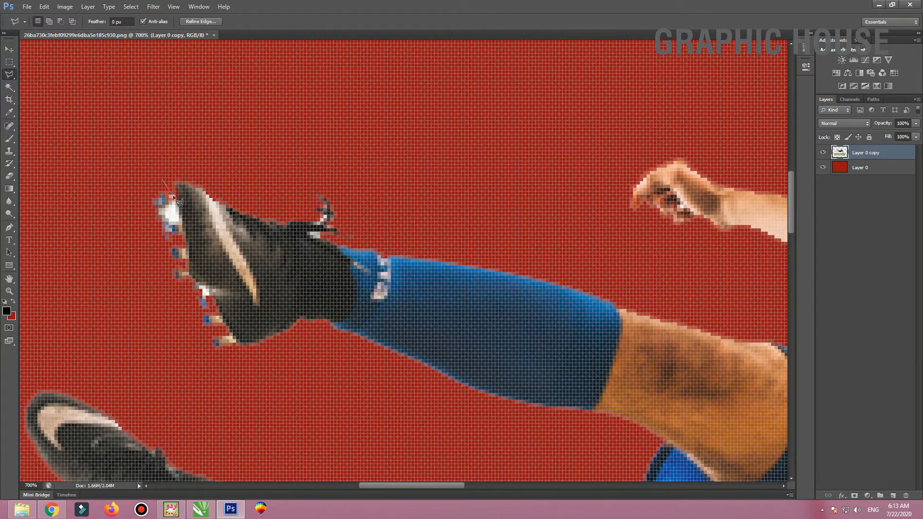
click(174, 202)
click(180, 222)
click(172, 238)
click(183, 243)
click(187, 230)
click(182, 214)
key(Delete)
key(ctrl+d)
- Examine the edges of the footballer and grass cut-out against the red background at different magnifications
key(ctrl+minus)
key(ctrl+minus)
key(ctrl+minus)
key(ctrl+minus)
key(ctrl+minus)
key(ctrl+minus)
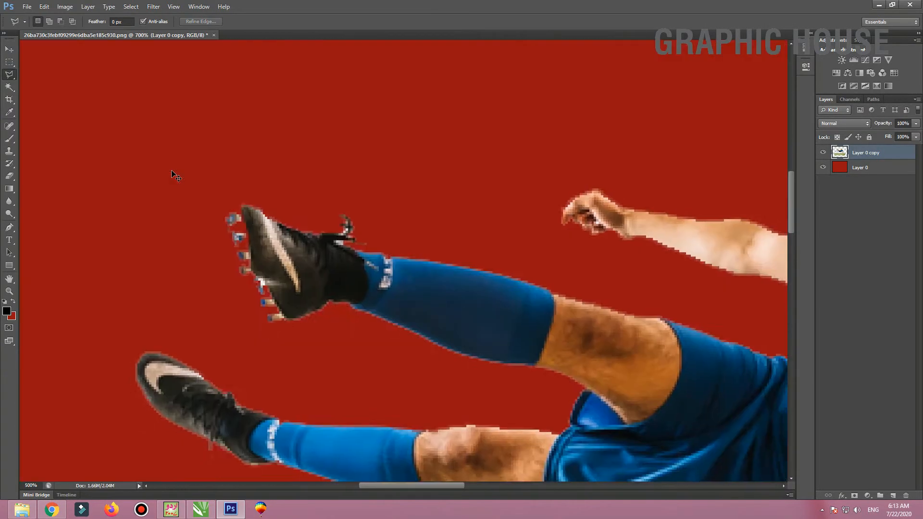
key(ctrl+minus)
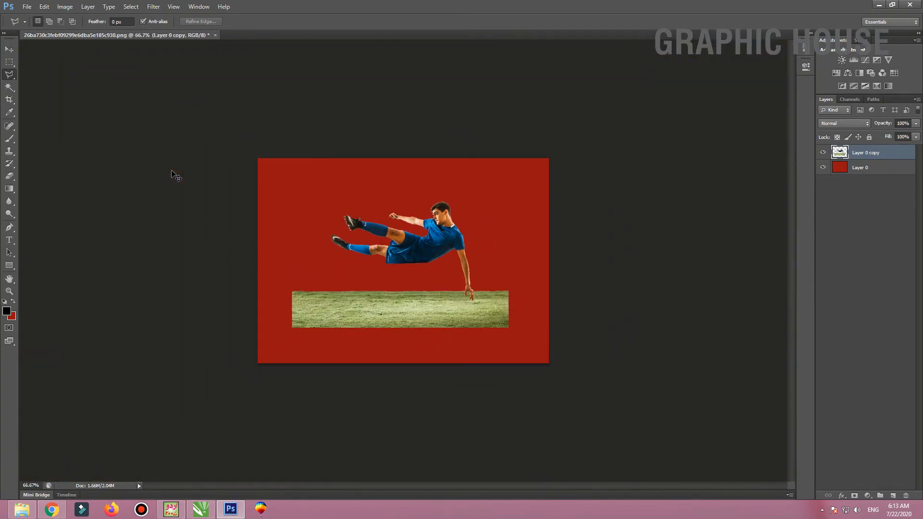
key(ctrl+plus)
key(ctrl+plus)
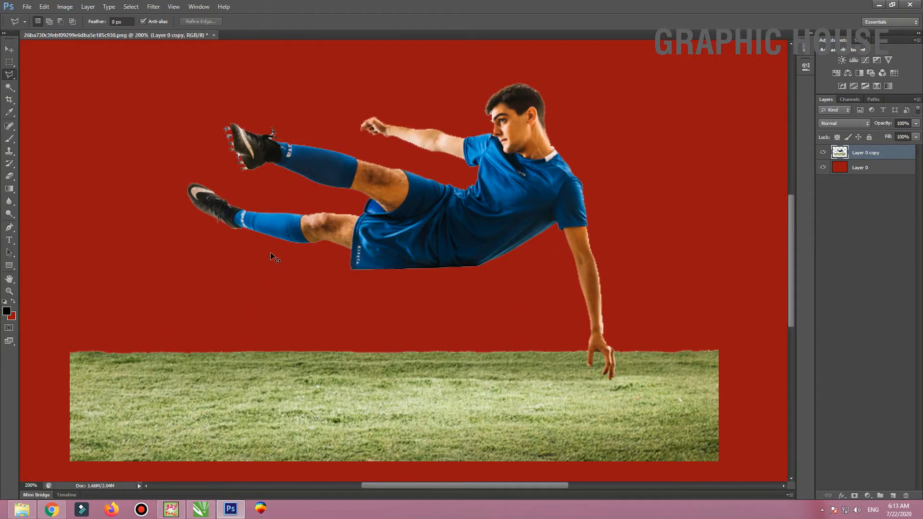
key(ctrl+minus)
- Magic Wand the empty area around the cut-out, feather the selection by 0.5 pixels, delete the edge fringe, and deselect
key(w)
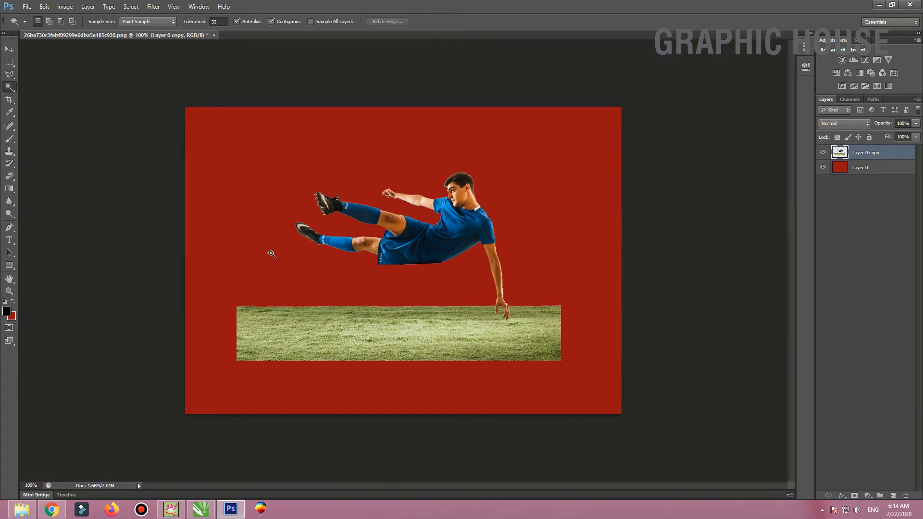
click(268, 215)
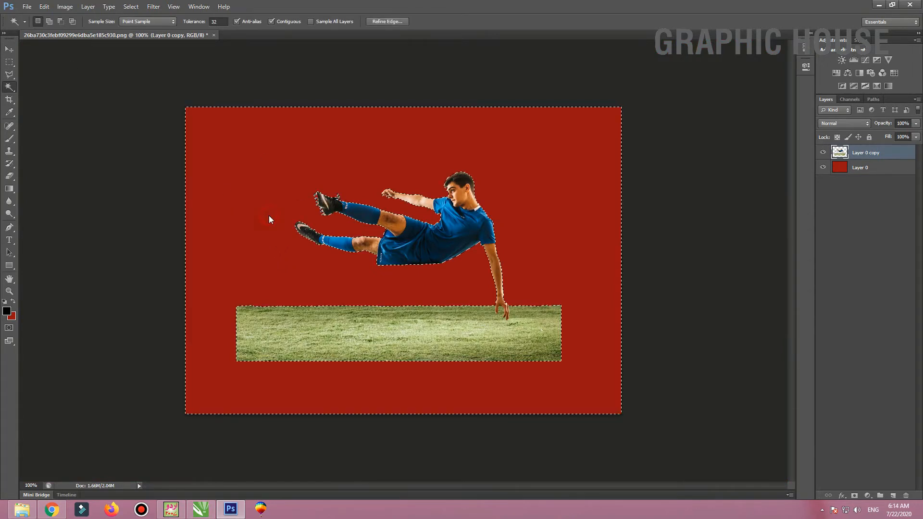
shift+click(405, 207)
key(shift+F6)
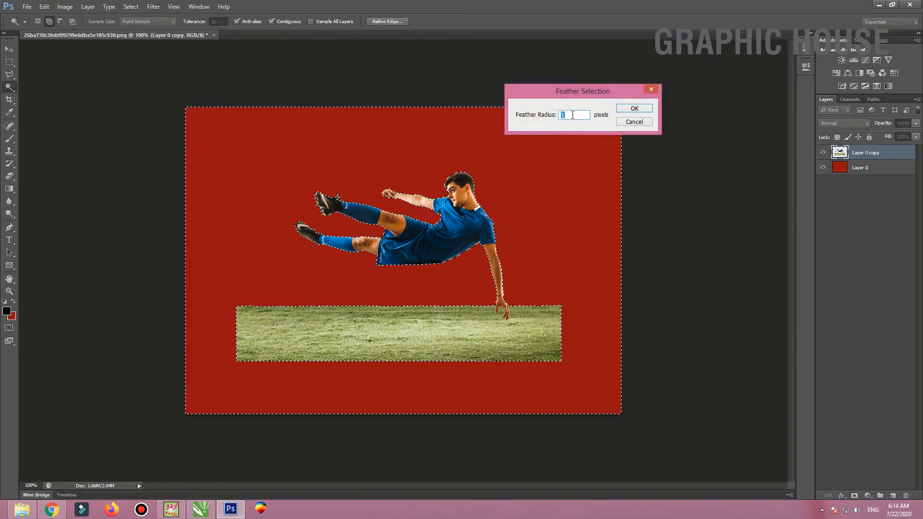
text(1.5)
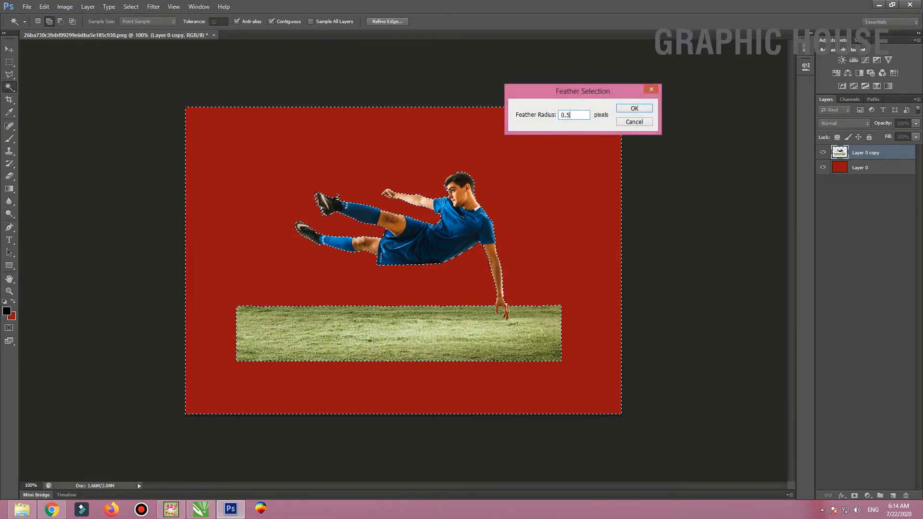
key(Return)
scroll(447, 192, up, 1)
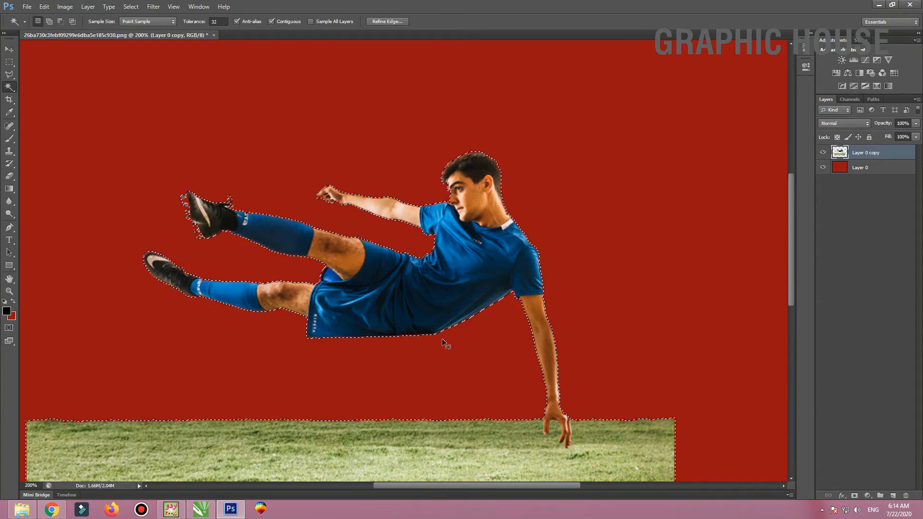
key(ctrl+d)
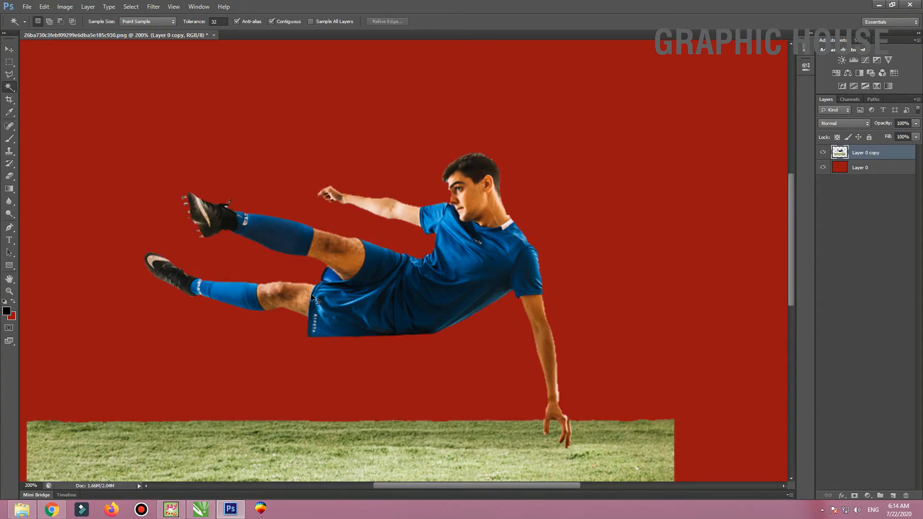
scroll(313, 299, down, 1)
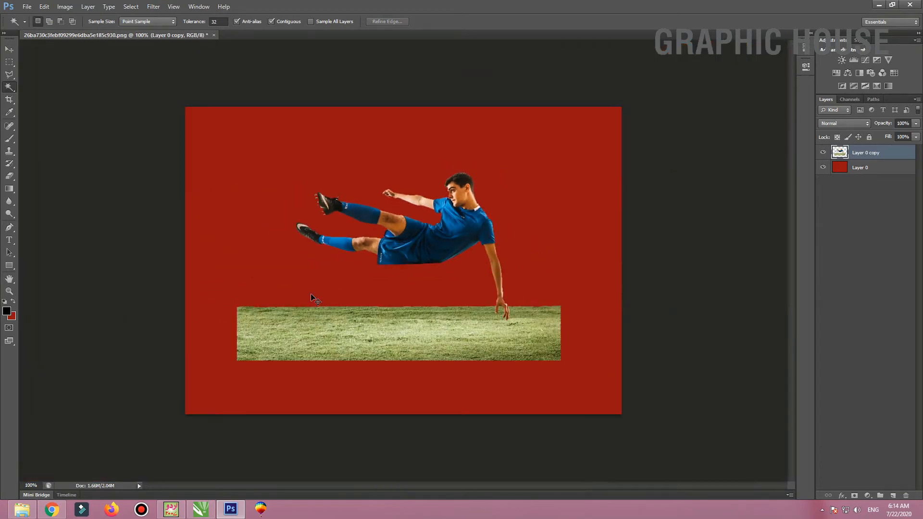
click(9, 49)
drag(402, 340, 421, 331)
key(ctrl+z)
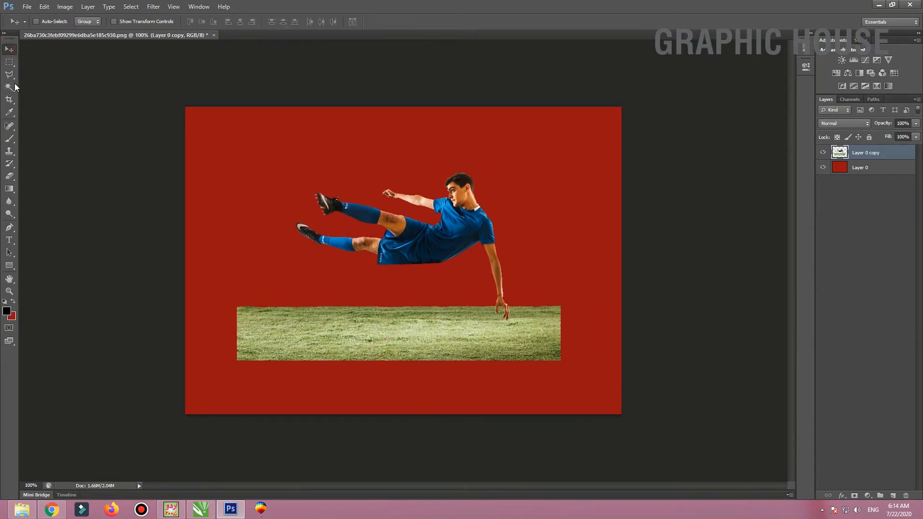
- Copy the grass strip to a new layer using a rectangular marquee, and move the copy down to extend the field
click(9, 62)
drag(224, 301, 566, 370)
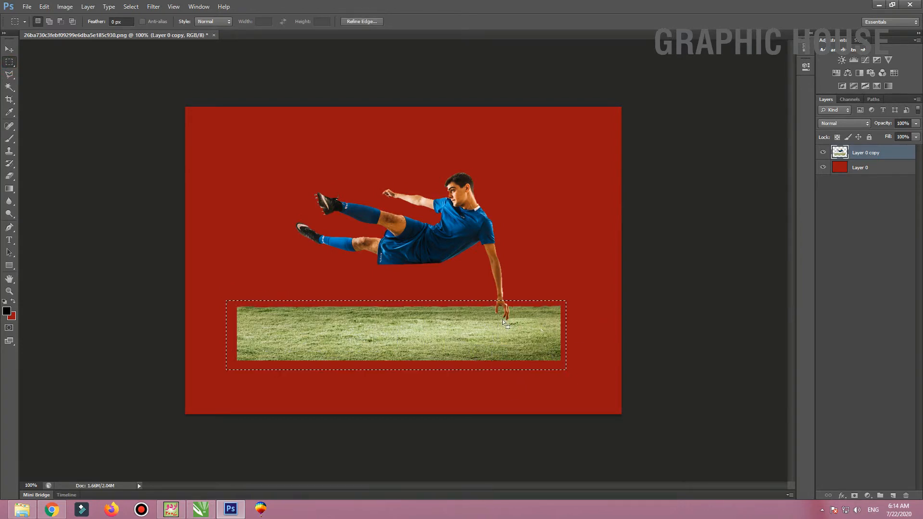
key(ctrl+shift+alt+n)
key(ctrl+d)
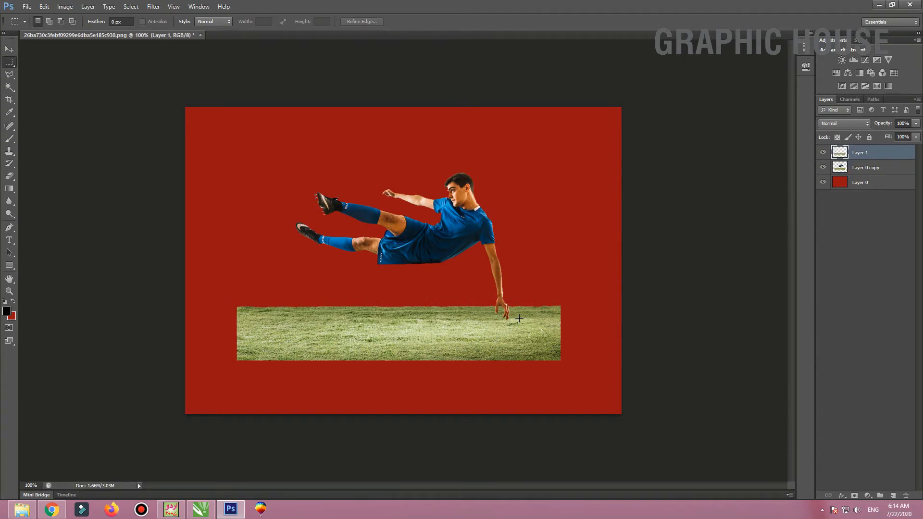
click(9, 48)
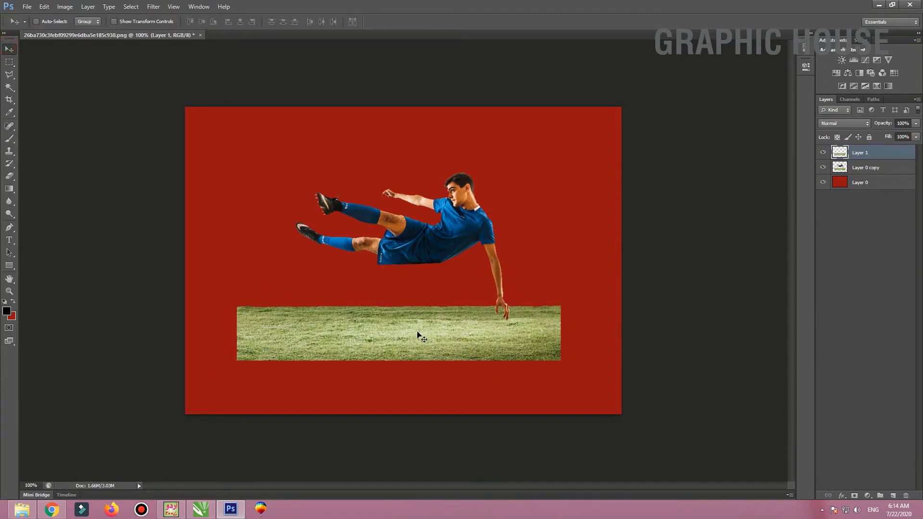
drag(417, 331, 454, 336)
- Apply Color Balance to the grass copy on Layer 1 with the midtones' Magenta–Green level at +82
alt+scroll(437, 367, up, 1)
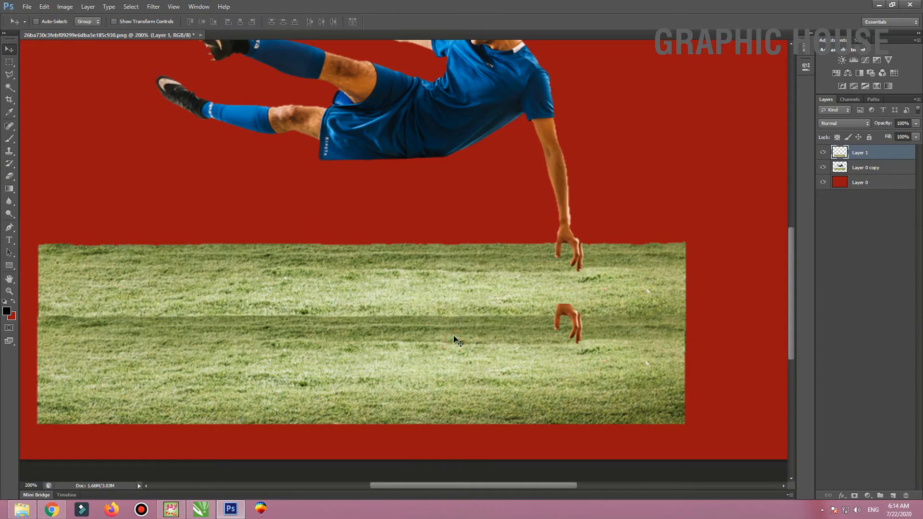
key(ctrl+b)
drag(496, 132, 596, 68)
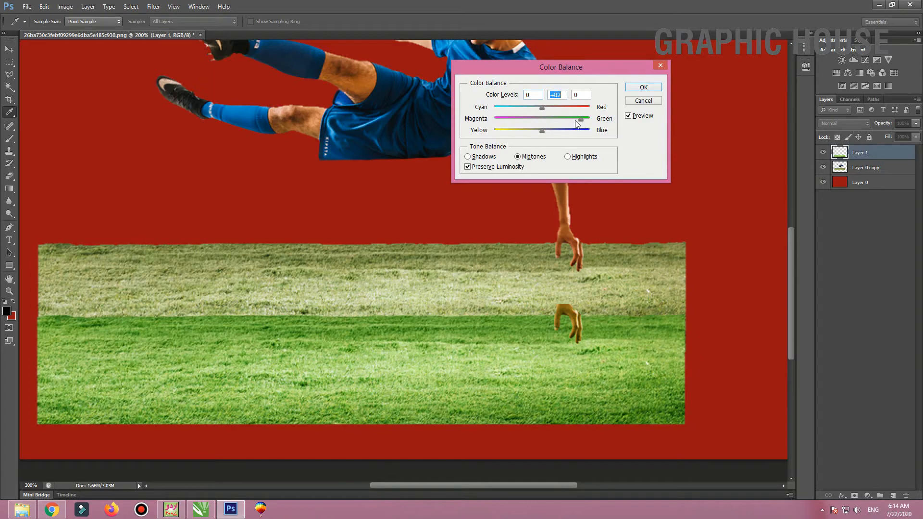
click(555, 95)
click(644, 87)
key(ctrl+minus)
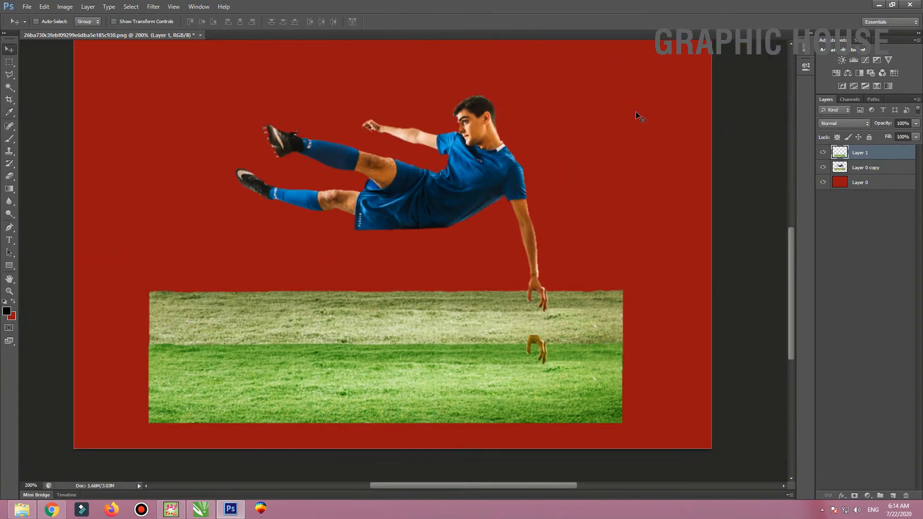
- Draw a Polygonal Lasso selection around the whole grass area, tracing around the footballer's hand to leave it out
click(9, 75)
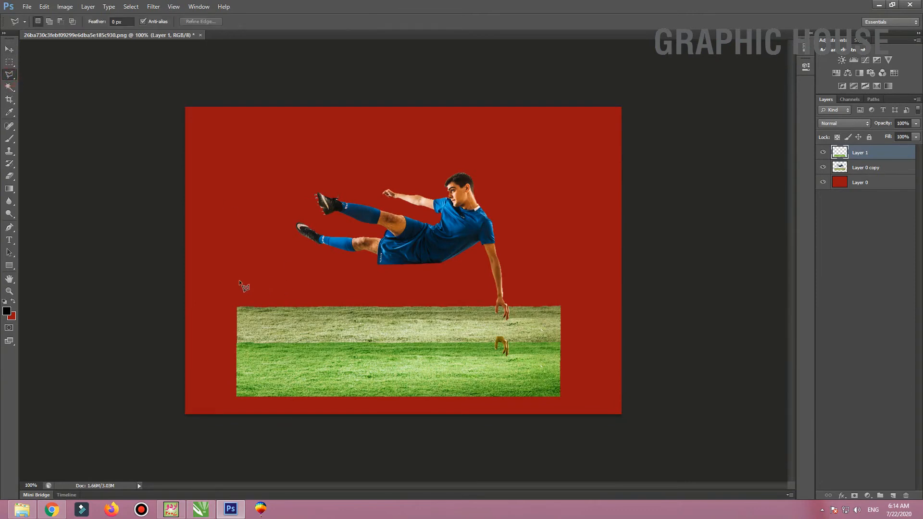
click(491, 307)
click(501, 310)
click(505, 322)
click(510, 321)
click(510, 296)
click(515, 286)
click(612, 285)
click(630, 421)
click(154, 421)
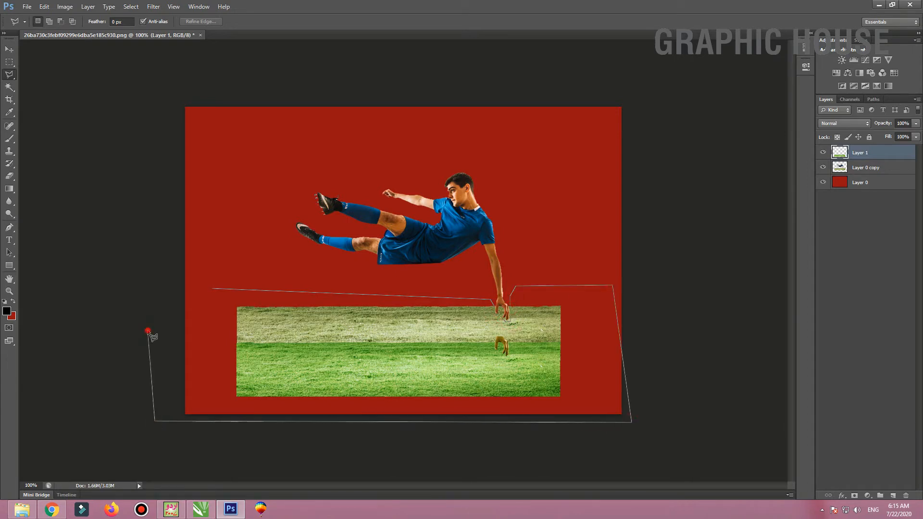
double_click(148, 329)
- Apply Color Balance with Magenta–Green at +82 to the selected grass on Layer 0 copy, and deselect
click(841, 169)
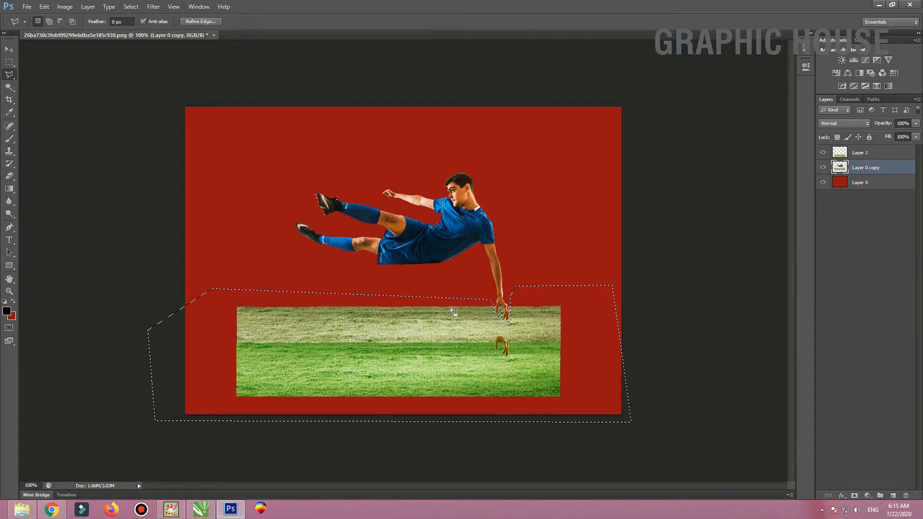
key(ctrl+b)
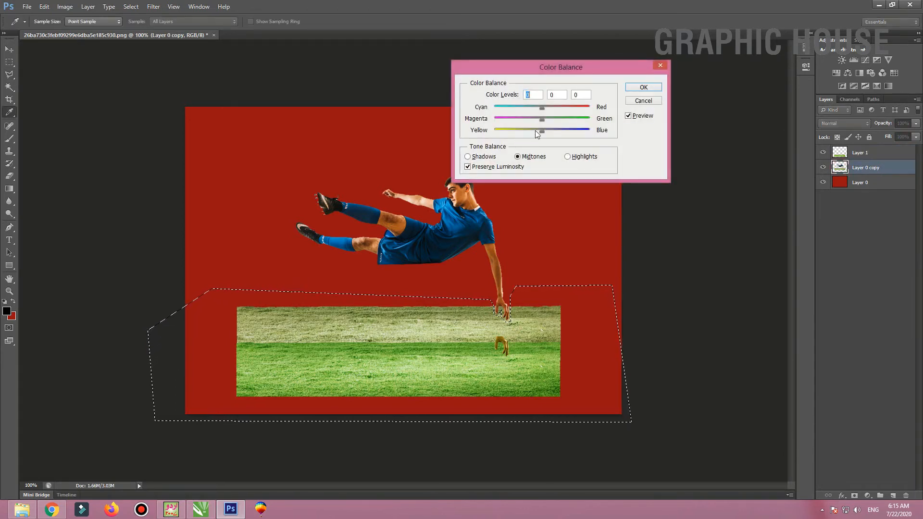
drag(541, 118, 579, 119)
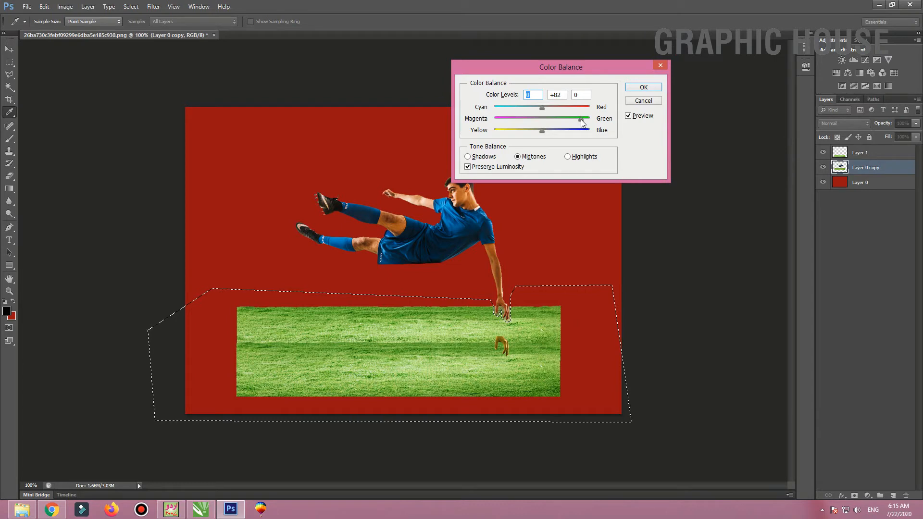
key(Tab)
click(643, 88)
key(ctrl+d)
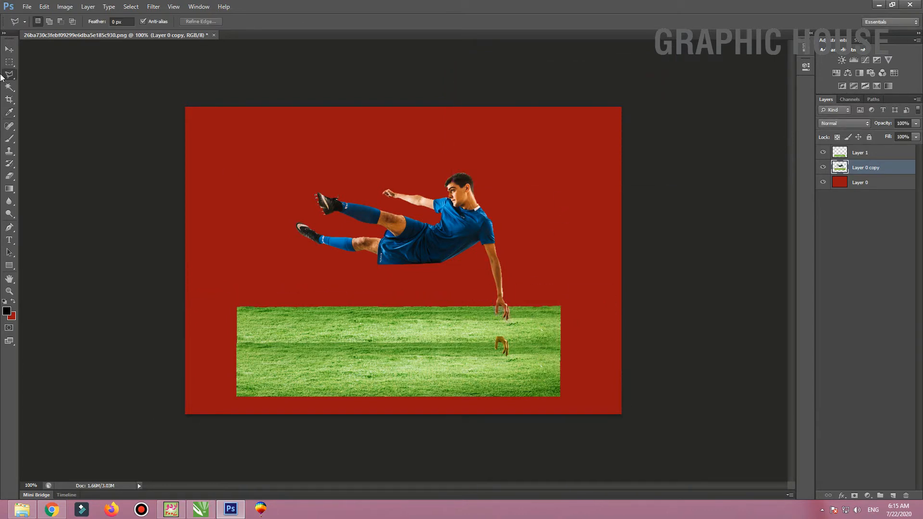
- Select the grass copy on Layer 1 and move it slightly up over the original strip
click(9, 63)
click(9, 50)
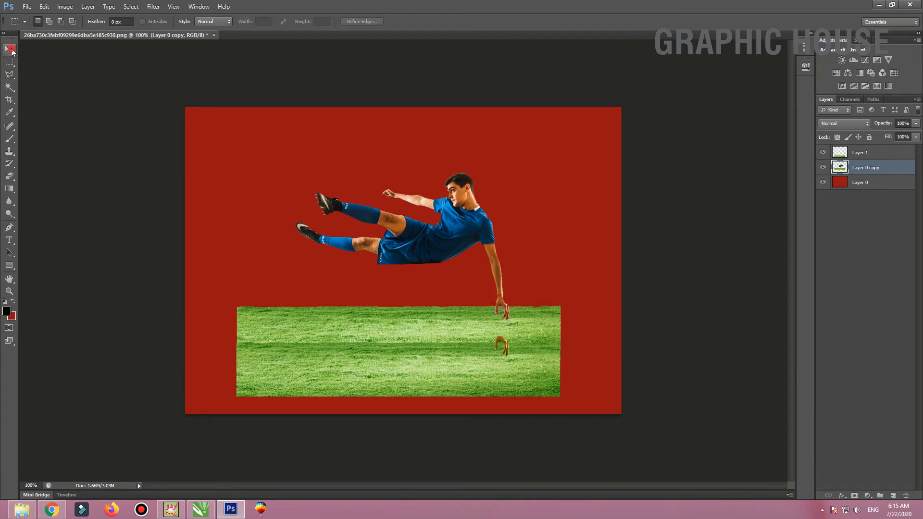
scroll(404, 363, up, 1)
ctrl+click(435, 365)
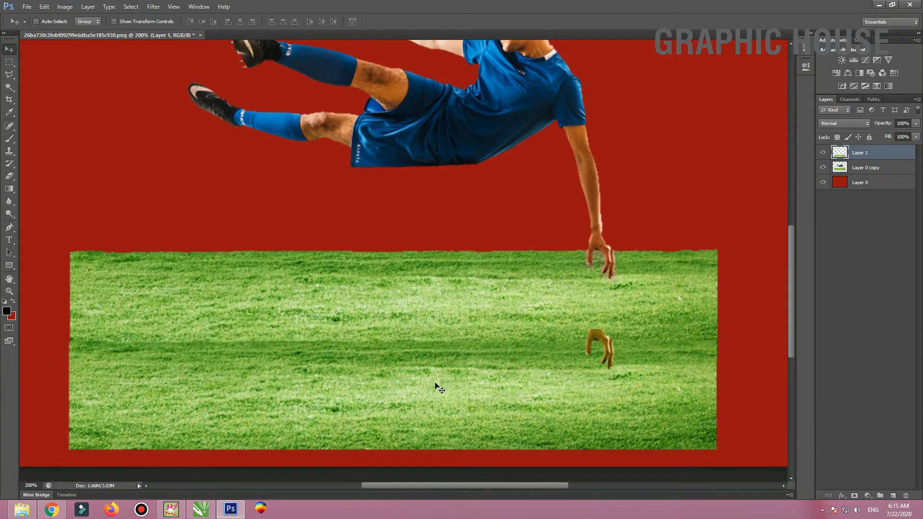
- Erase the duplicate hand and hard seam along the upper edge of Layer 1's grass with a soft eraser of about 43 px
click(9, 176)
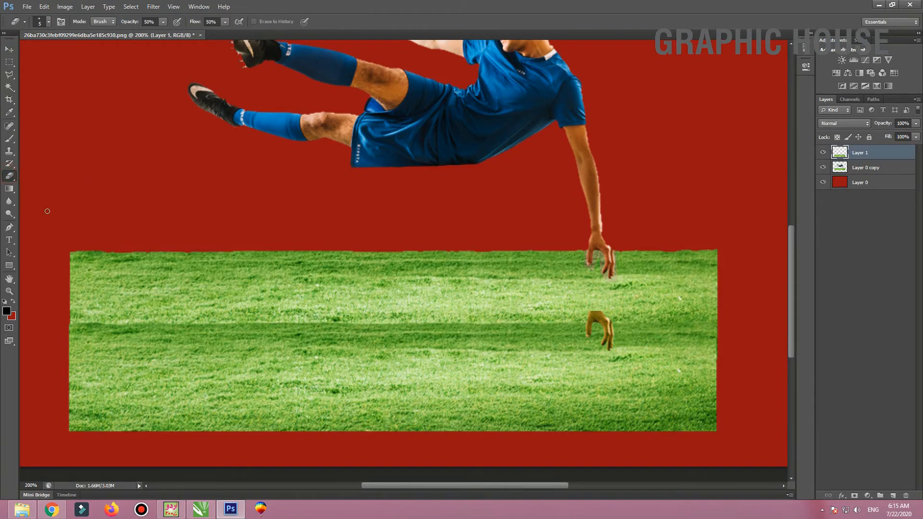
key(bracketright)
key(bracketright)
key(bracketright)
key(bracketright)
key(bracketright)
key(bracketright)
key(bracketright)
key(bracketright)
key(bracketright)
key(bracketright)
key(bracketright)
click(49, 22)
mouse_move(35, 53)
mouse_down()
mouse_move(53, 53)
mouse_move(33, 53)
mouse_up()
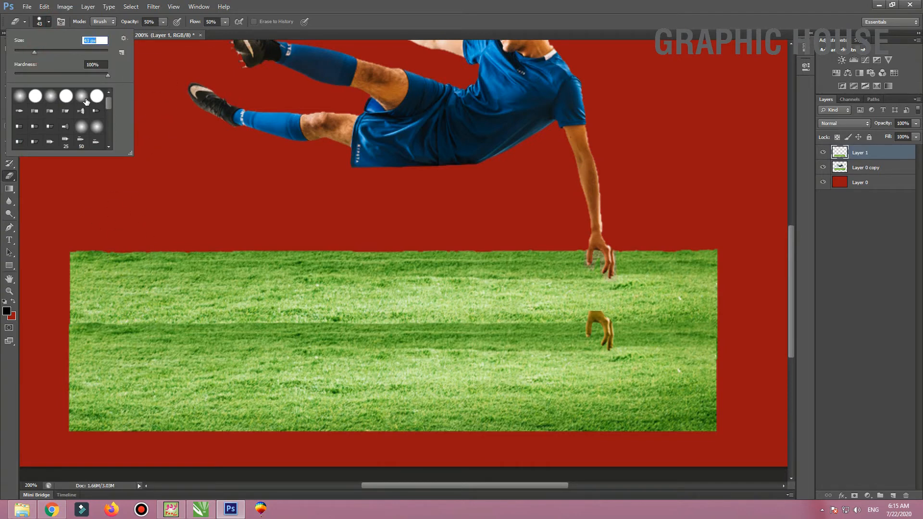
click(84, 98)
click(157, 316)
mouse_move(99, 316)
mouse_down()
mouse_move(85, 315)
mouse_move(226, 315)
mouse_up()
mouse_move(121, 315)
mouse_down()
mouse_move(87, 314)
mouse_move(570, 315)
mouse_move(610, 319)
mouse_move(586, 327)
mouse_move(645, 325)
mouse_move(581, 326)
mouse_up()
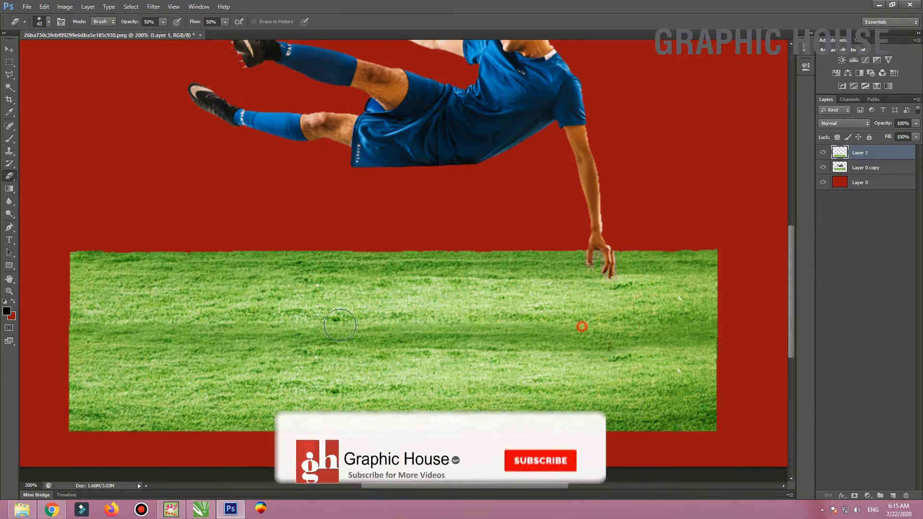
drag(80, 321, 128, 321)
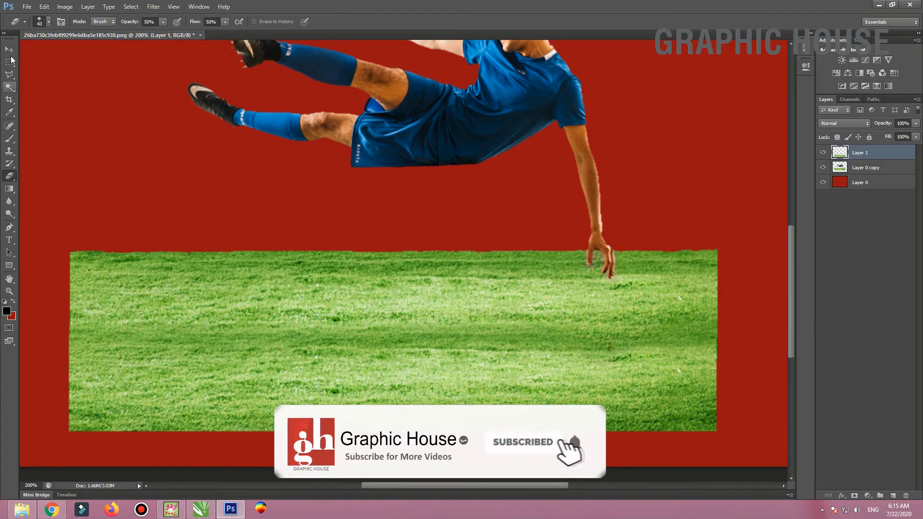
- Move the blended grass on Layer 1 slightly up
key(v)
drag(252, 396, 251, 394)
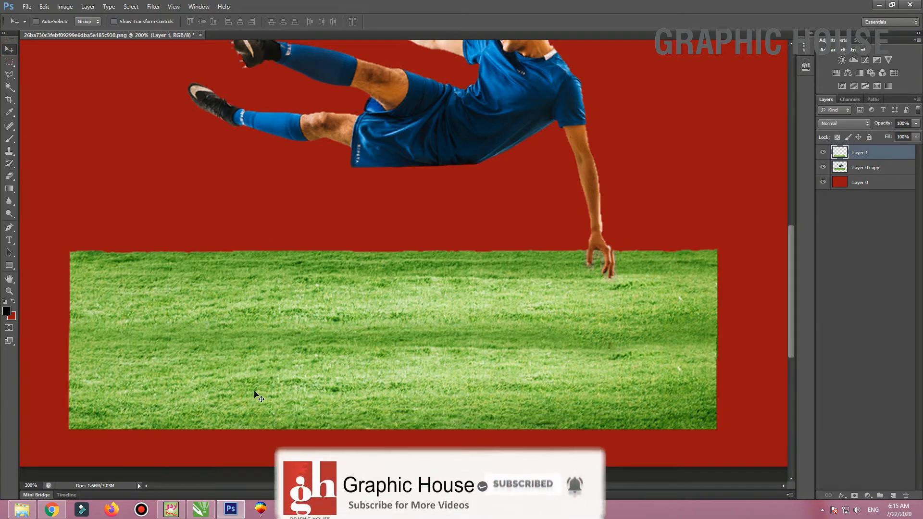
key(ctrl+minus)
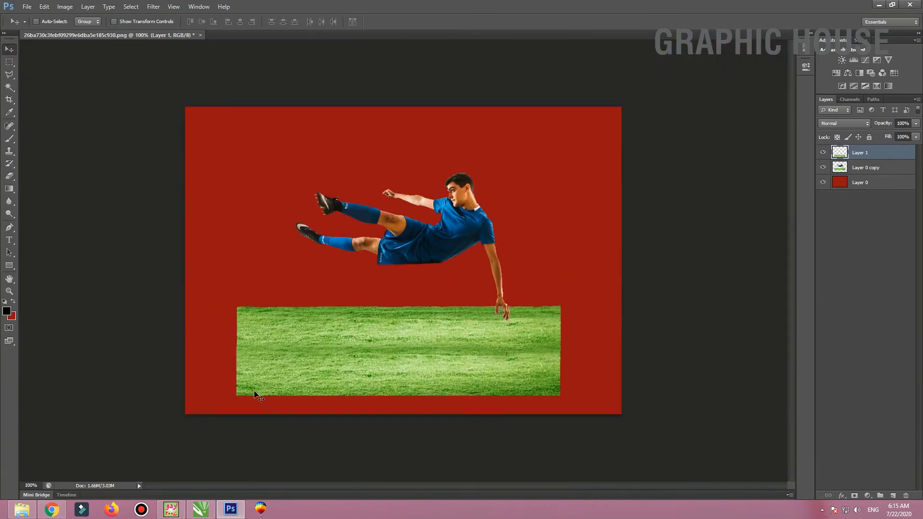
- Extend the grass upward with a duplicate of Layer 1 rotated 180° and placed over the upper edge of the existing grass
key(ctrl+j)
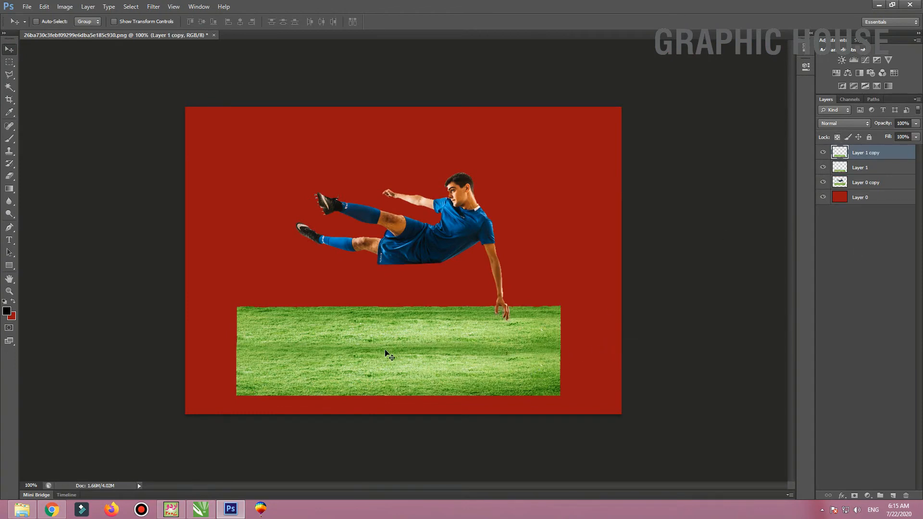
drag(399, 363, 400, 300)
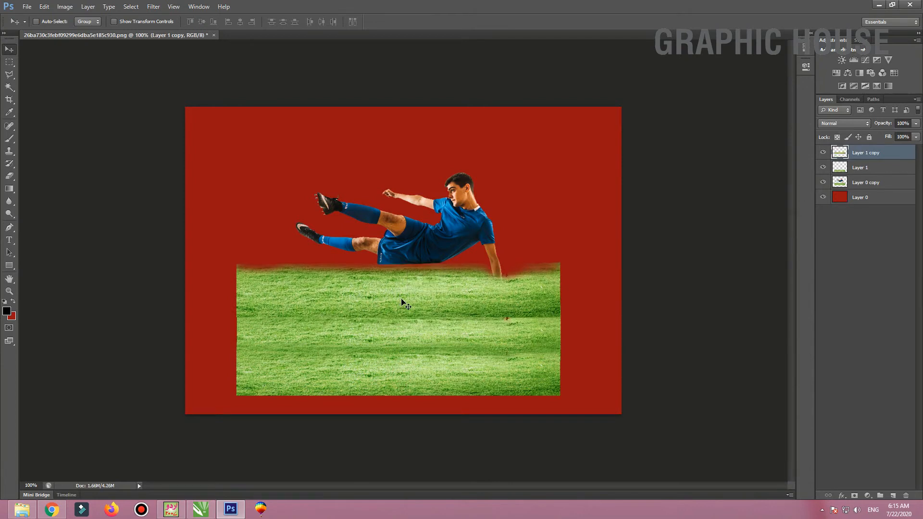
key(ctrl+t)
right_click(405, 297)
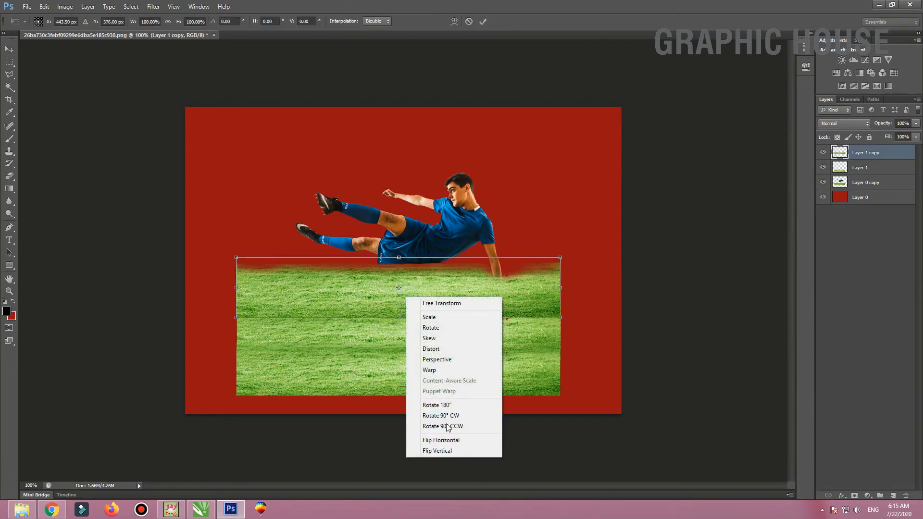
click(436, 405)
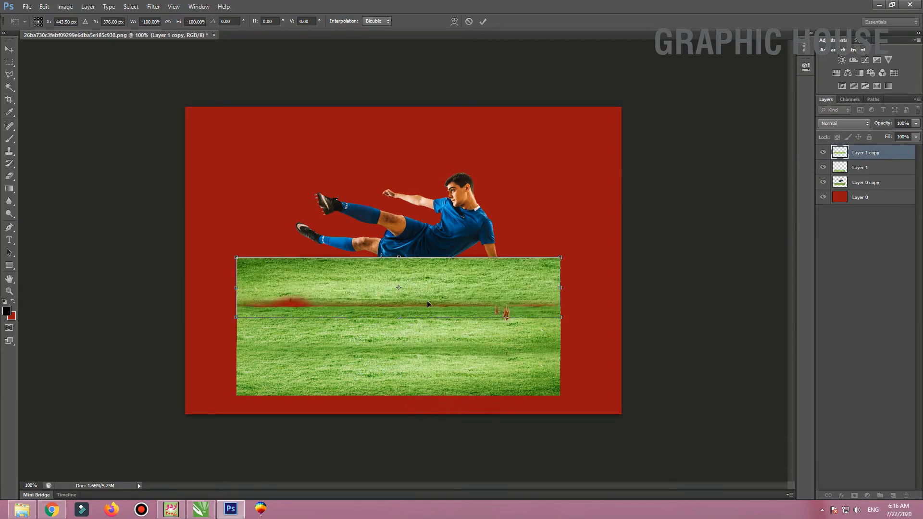
drag(427, 302, 426, 314)
key(Return)
key(ctrl+plus)
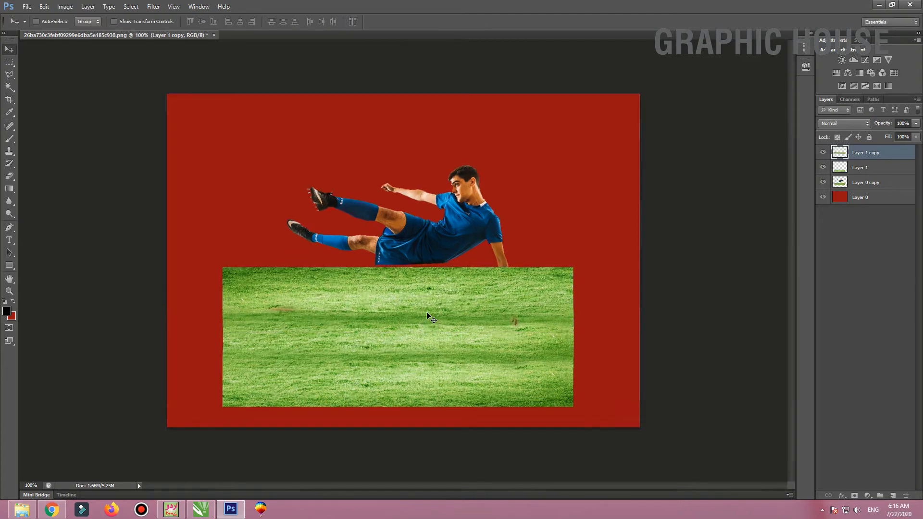
key(ctrl+minus)
- Select the footballer's Layer 0 copy and move it to the top of the layer stack
ctrl+click(442, 222)
drag(443, 222, 443, 194)
key(ctrl+z)
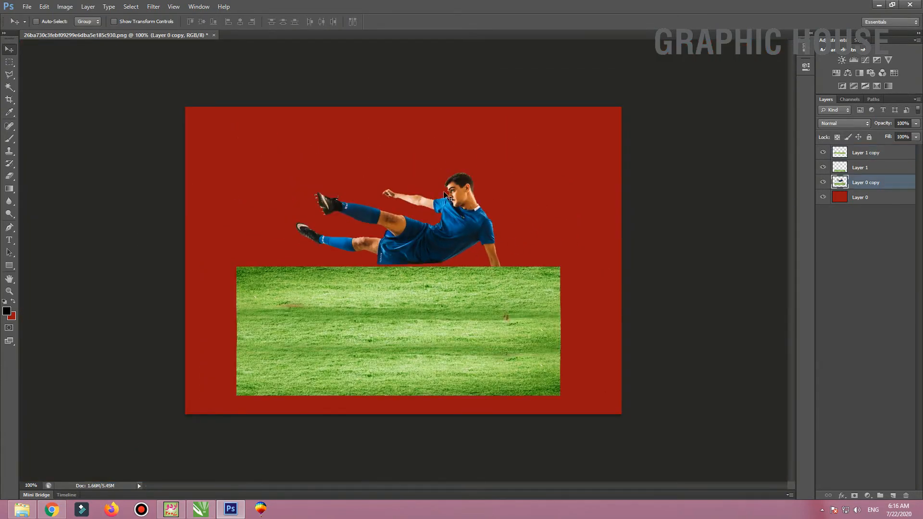
drag(837, 184, 838, 149)
- Select the lower grass strip on Layer 1 and bring it to the front of the layer stack
ctrl+click(509, 388)
drag(508, 388, 510, 392)
key(ctrl+z)
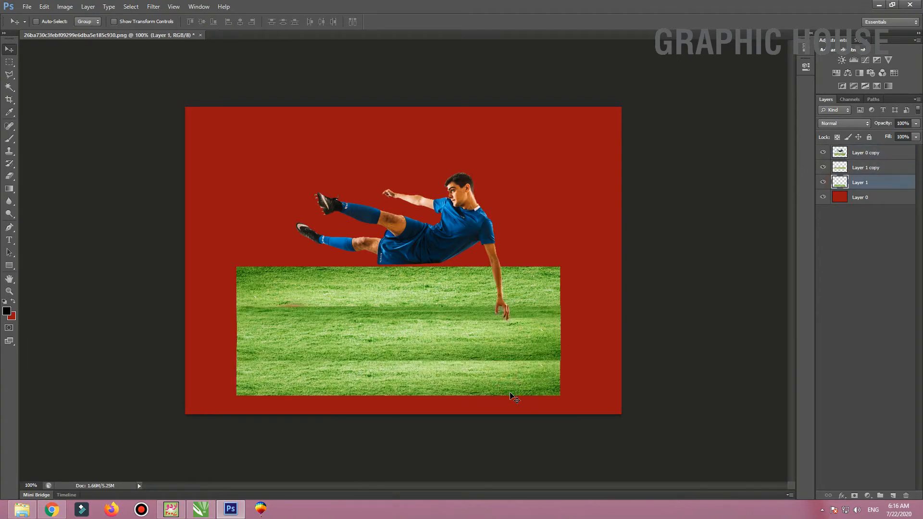
key(ctrl+shift+bracketright)
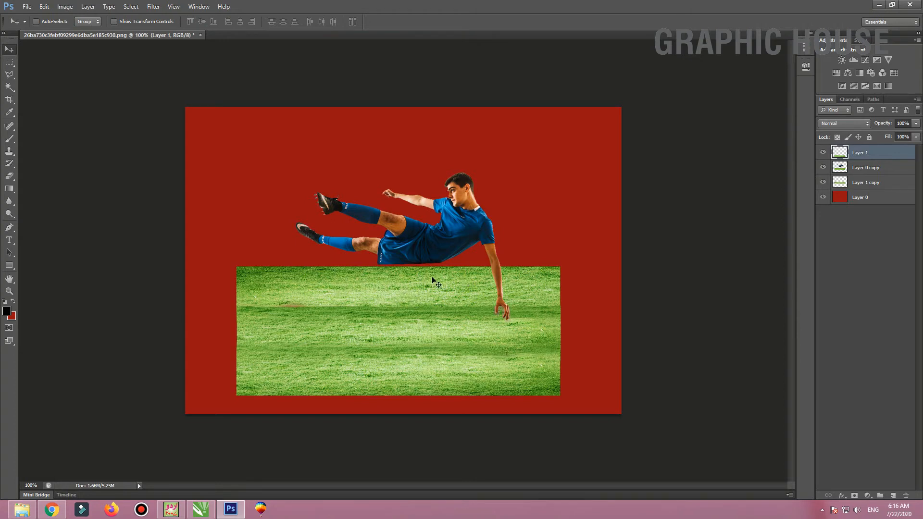
- Delete the red Layer 0 and save the image with the remaining layers merged into one
click(840, 200)
key(Delete)
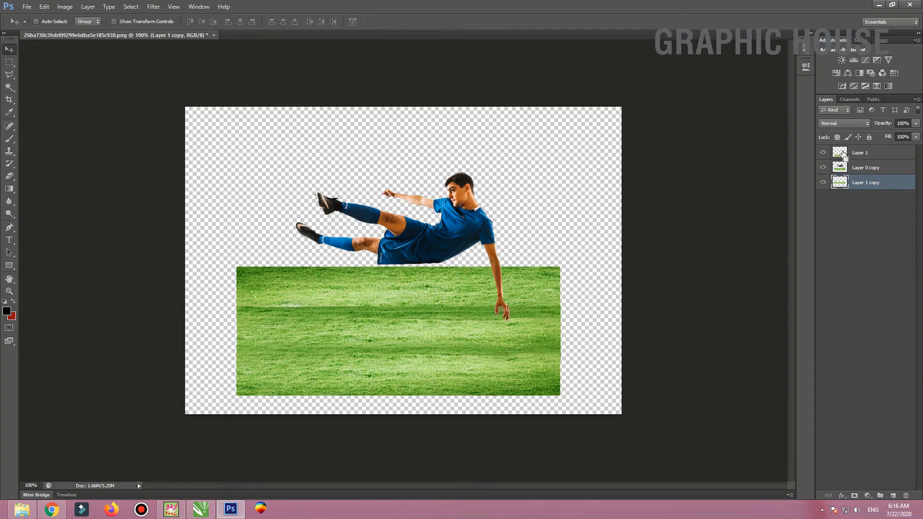
key(ctrl+shift+e)
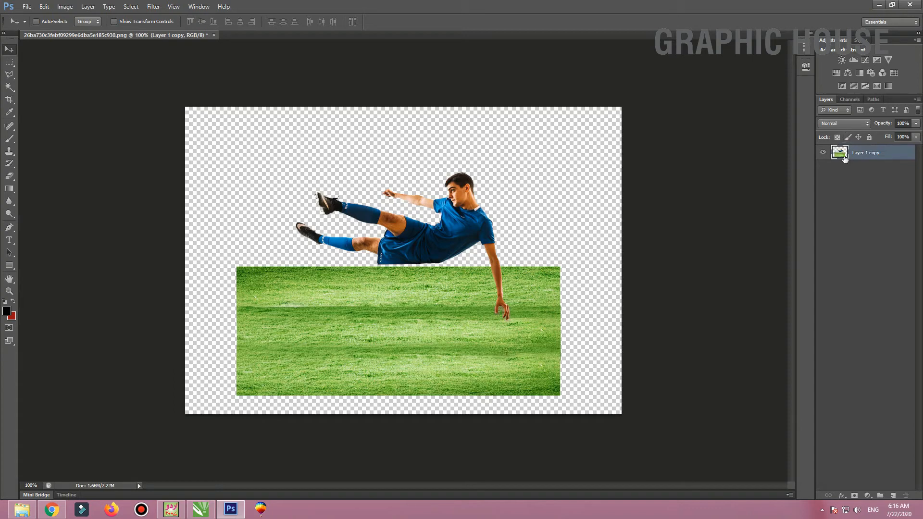
key(ctrl+s)
- Switch to CorelDRAW and import 26ba730c3febf09299e6dba5e185c930.png from the Desktop onto the blue-screen phone picture
click(199, 510)
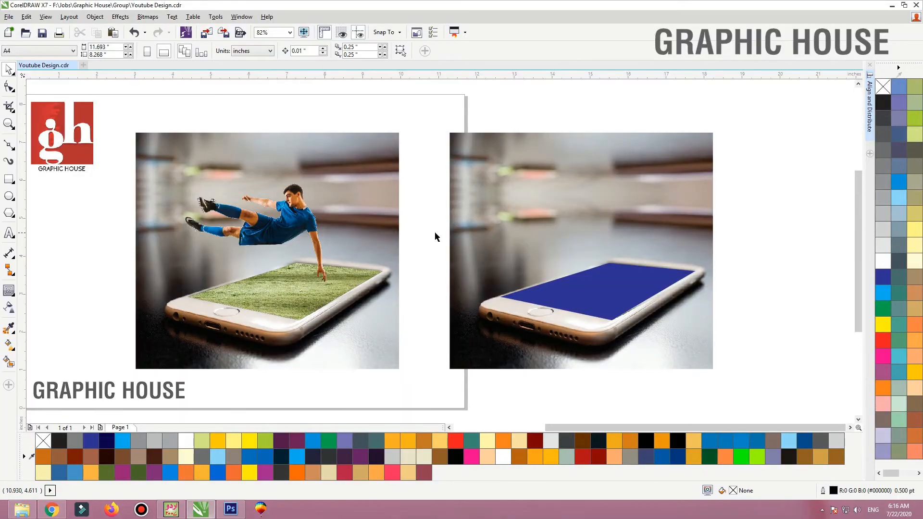
click(207, 32)
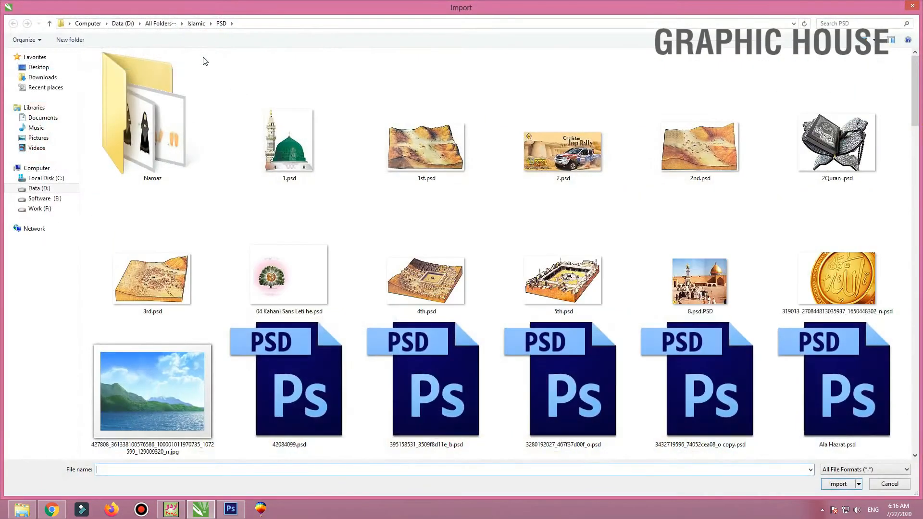
click(38, 67)
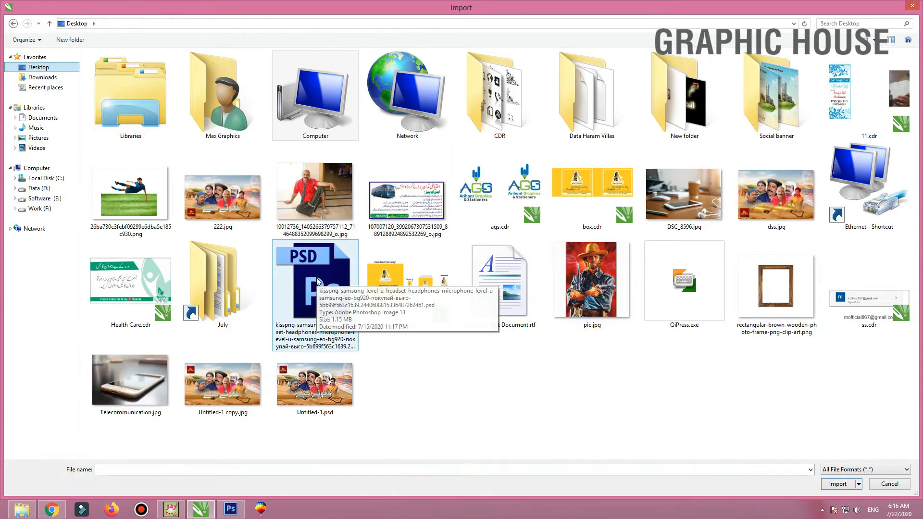
click(134, 201)
double_click(134, 201)
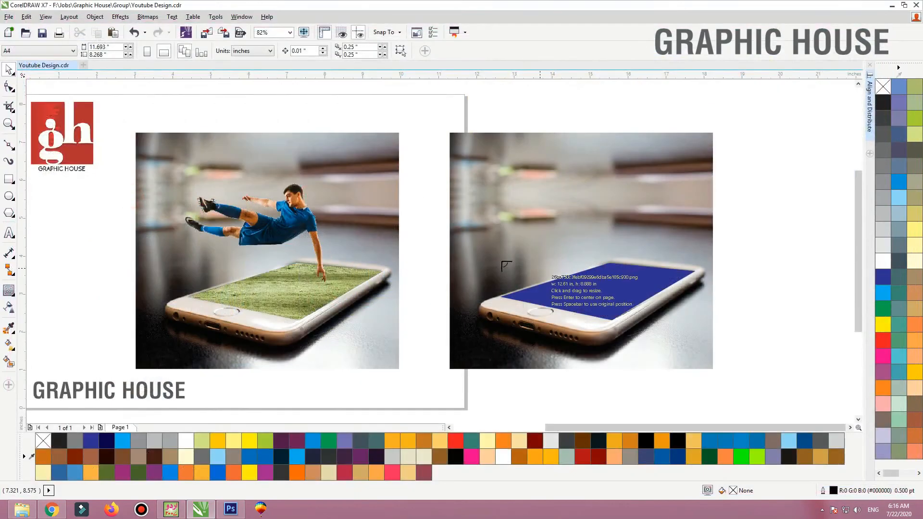
drag(688, 292, 691, 292)
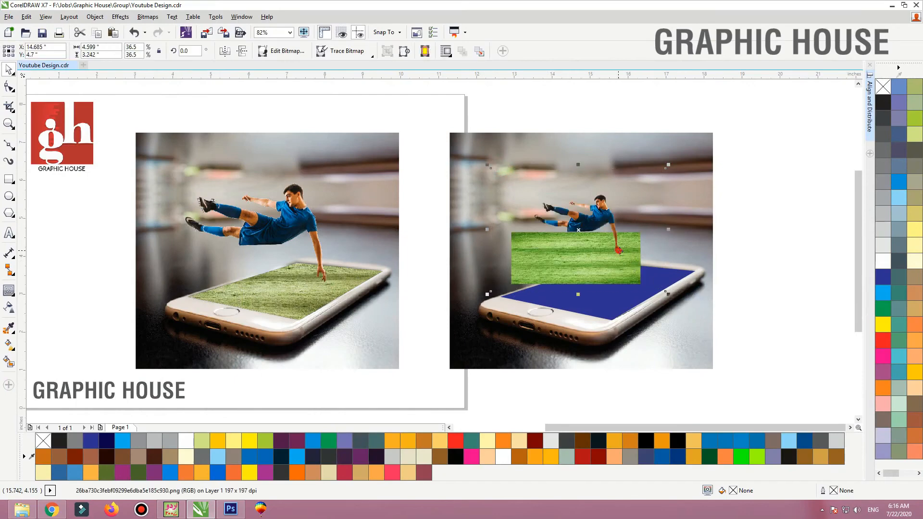
- Move the imported footballer picture off the phone photo into the empty area beside it
drag(619, 250, 739, 241)
scroll(524, 259, down, 2)
key(F2)
drag(469, 198, 706, 310)
drag(565, 249, 676, 265)
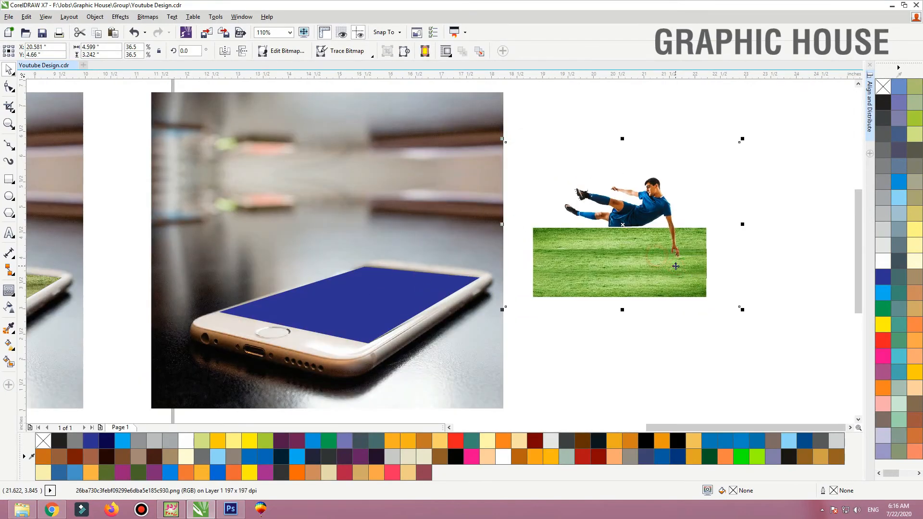
- PowerClip the footballer picture inside the blue phone-screen shape
right_click(626, 242)
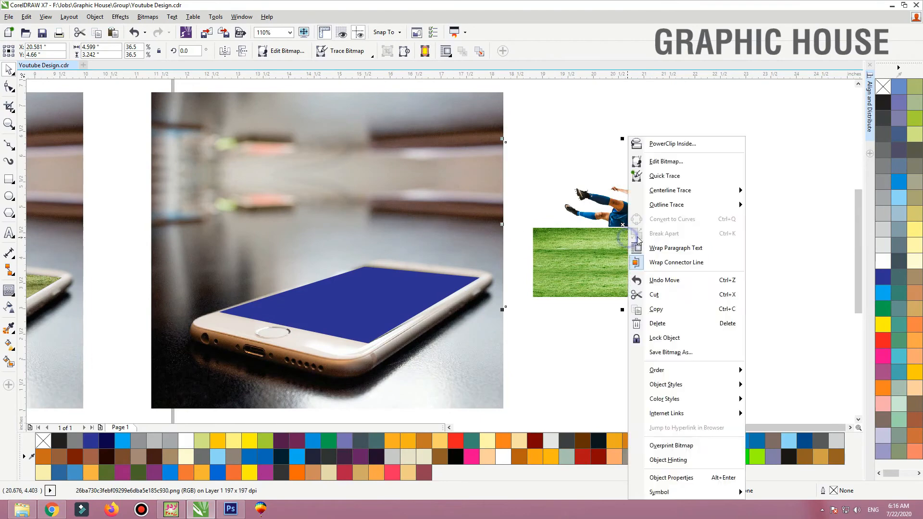
click(659, 143)
click(349, 283)
- Edit the PowerClip contents, positioning the footballer picture over the phone-screen outline and scaling it to 56%
ctrl+click(350, 284)
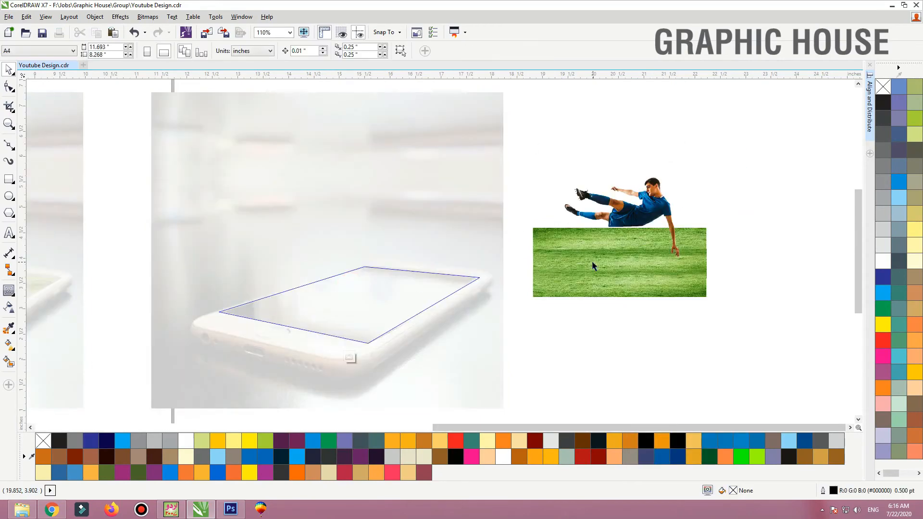
drag(592, 261, 358, 282)
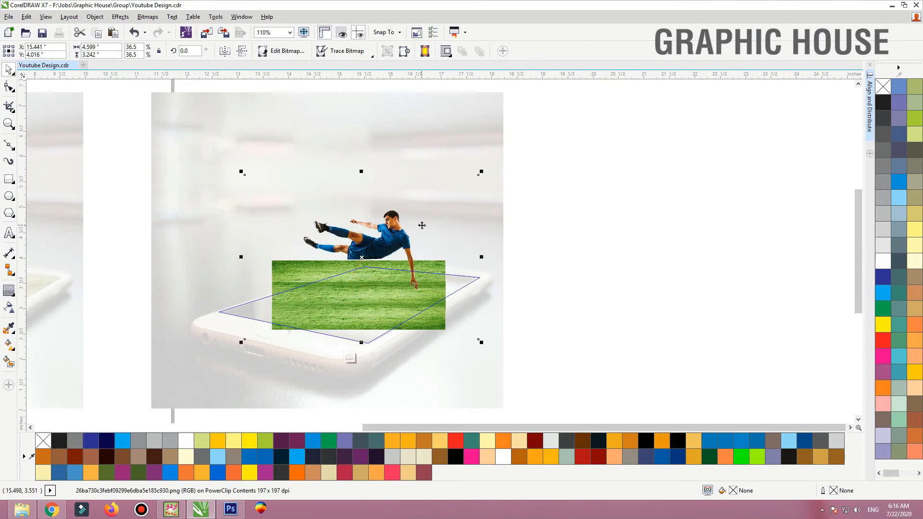
drag(410, 235, 397, 247)
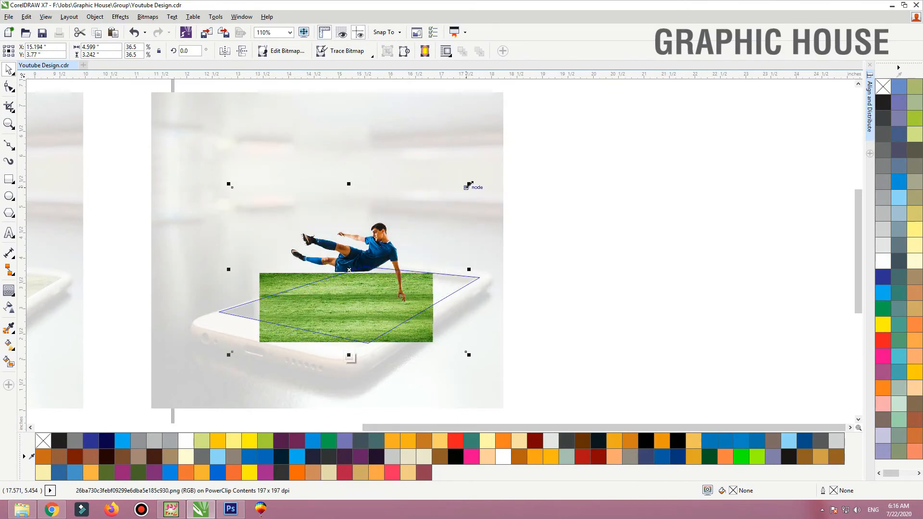
drag(470, 182, 530, 139)
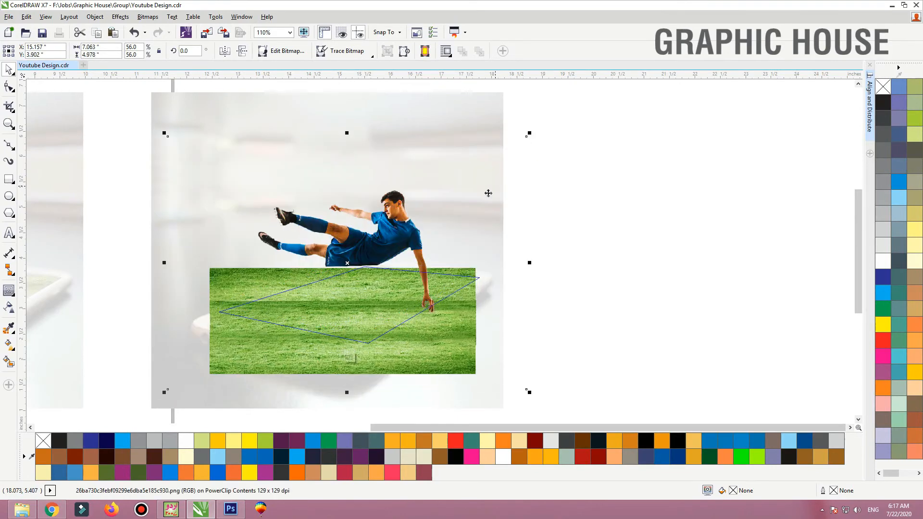
drag(488, 193, 464, 188)
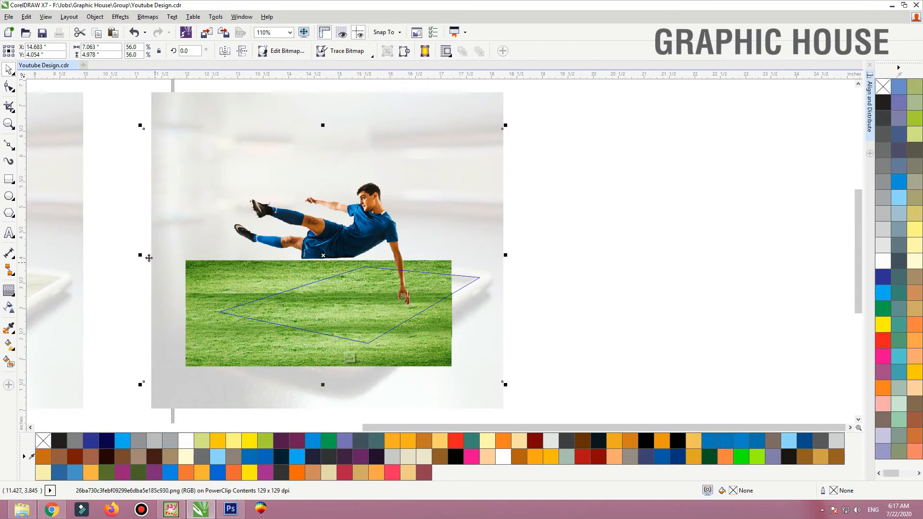
- Add a horizontally mirrored copy of the picture, overlap the grass edges to cover the screen outline, and finish editing the PowerClip
drag(140, 255, 588, 258)
drag(635, 329, 528, 329)
click(437, 288)
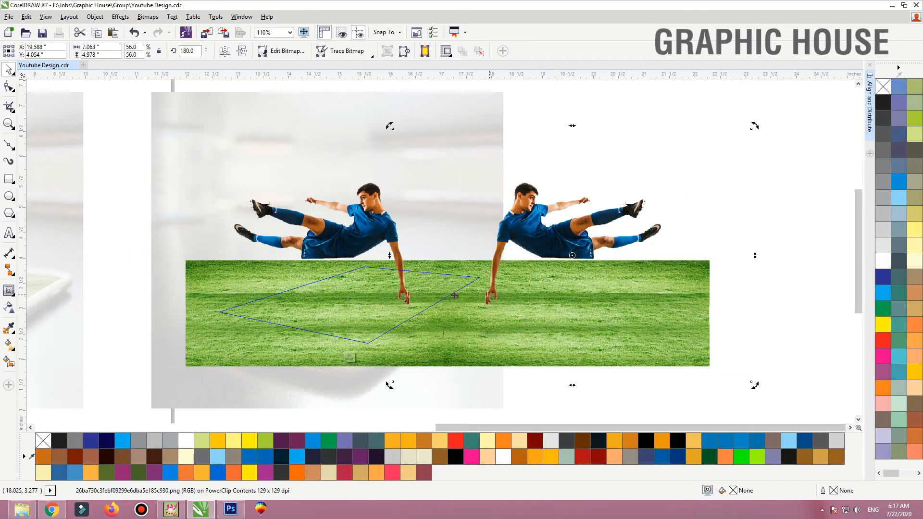
click(129, 285)
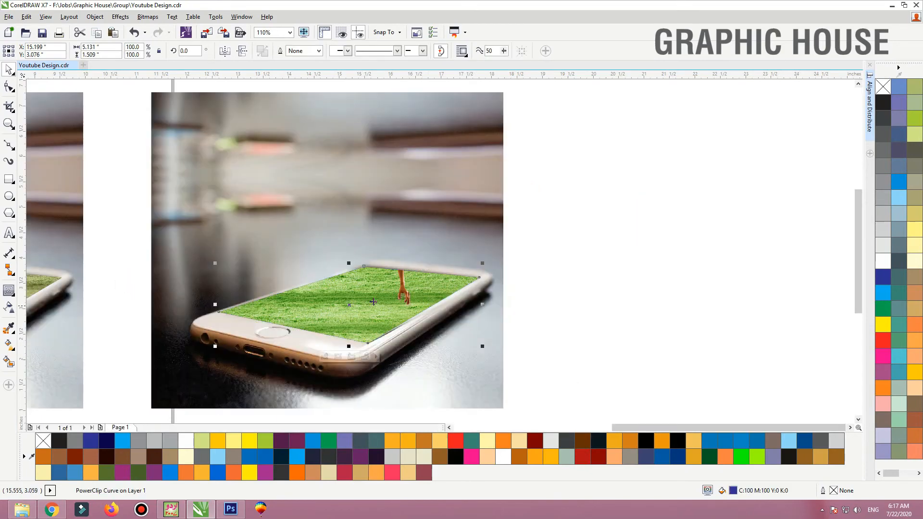
- Copy the original footballer picture from the PowerClip contents and paste it in place over the phone photo
ctrl+click(378, 293)
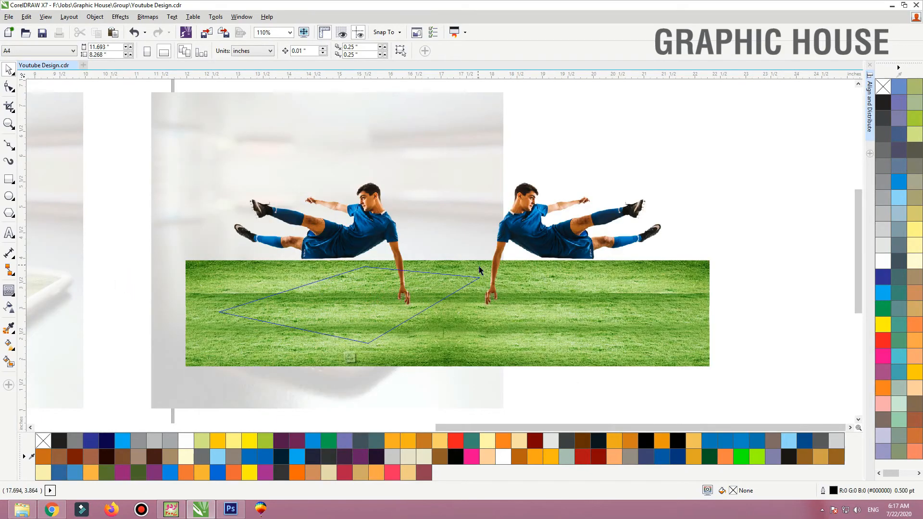
click(363, 236)
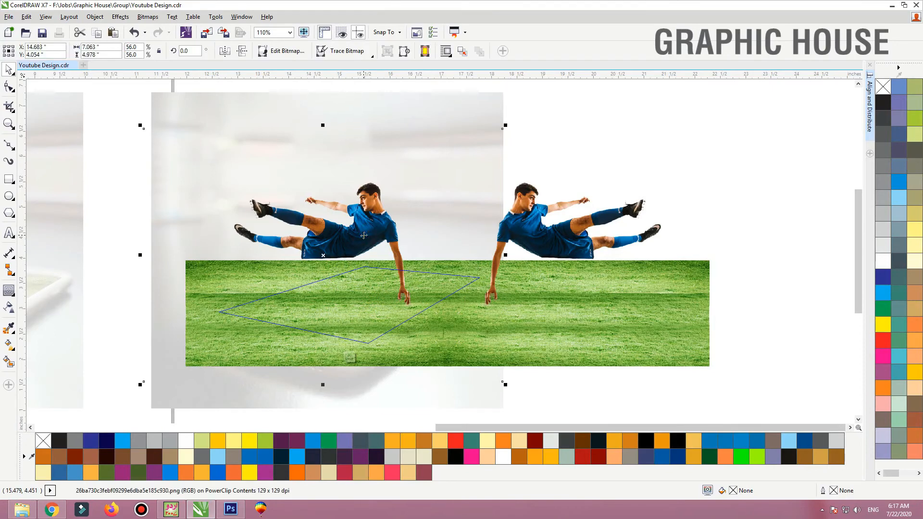
click(765, 143)
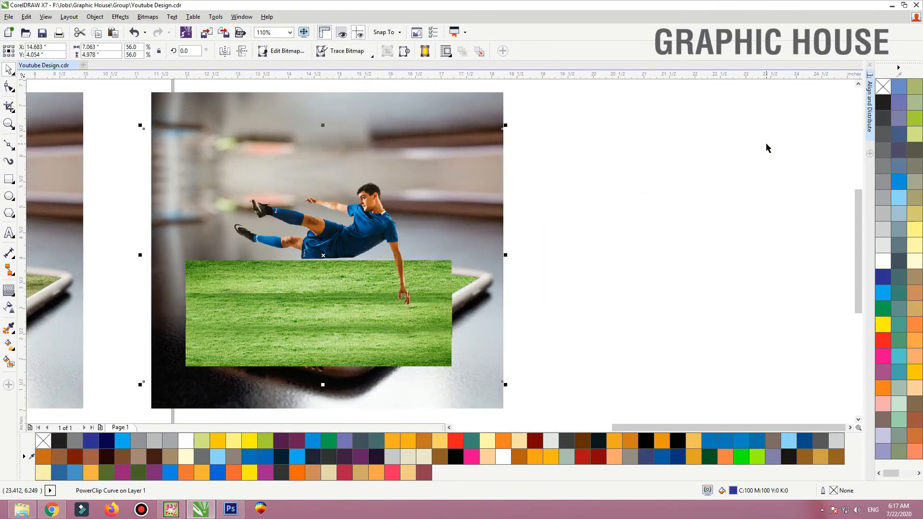
click(765, 144)
- Crop the pasted footballer picture with the Shape tool, moving its lower and right edges inward to trim the surplus grass
key(F2)
drag(678, 139, 140, 390)
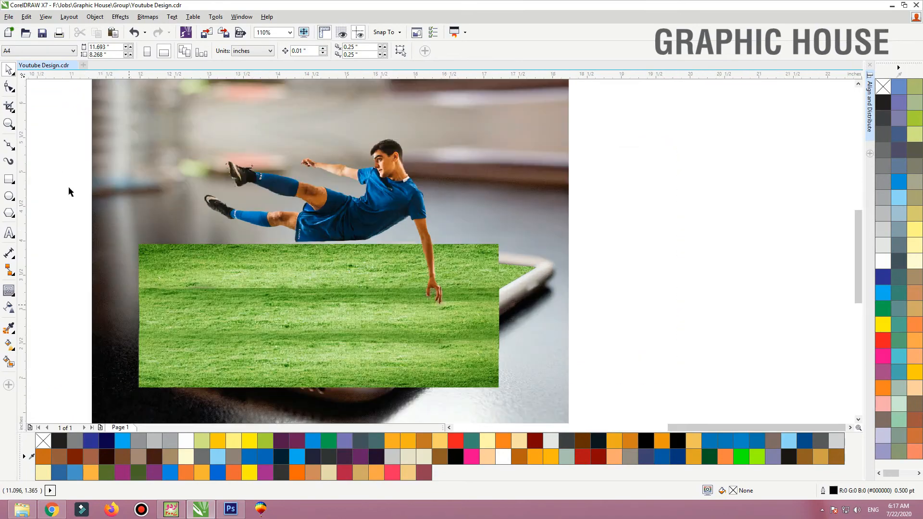
click(9, 86)
click(416, 313)
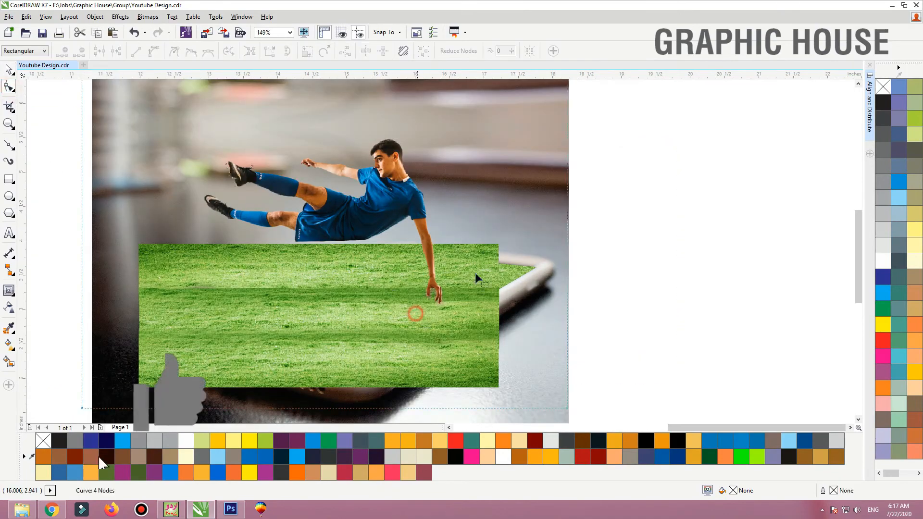
click(488, 271)
key(space)
ctrl+click(379, 173)
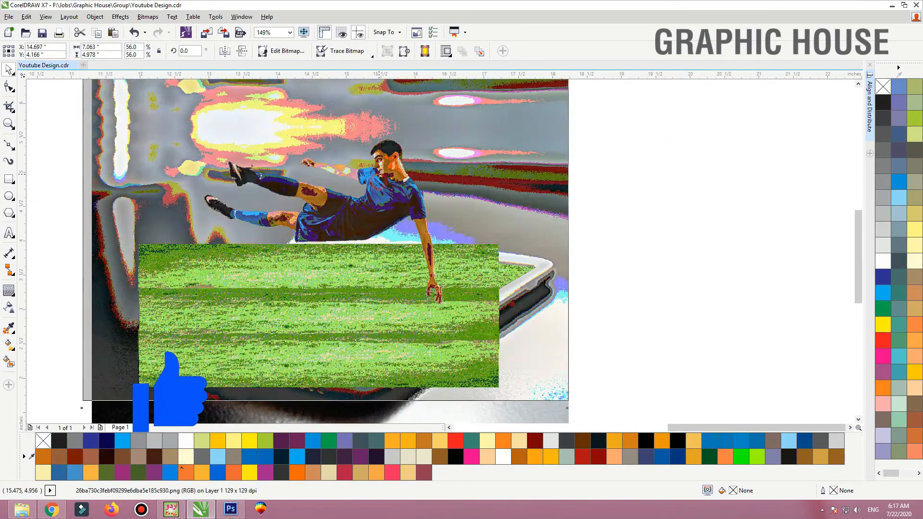
key(ctrl+z)
key(space)
scroll(411, 237, down, 1)
drag(511, 142, 245, 272)
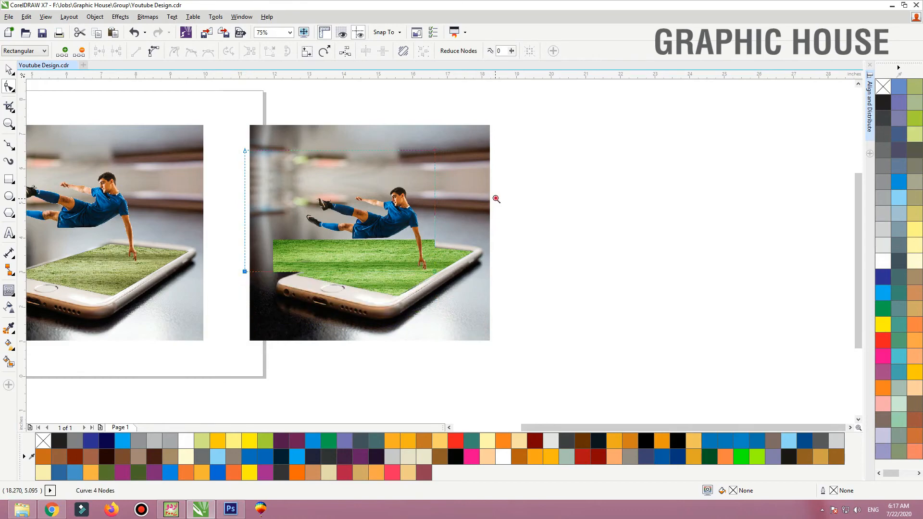
- Lower the top edge of the picture's crop outline to just above the footballer's head
scroll(207, 235, up, 2)
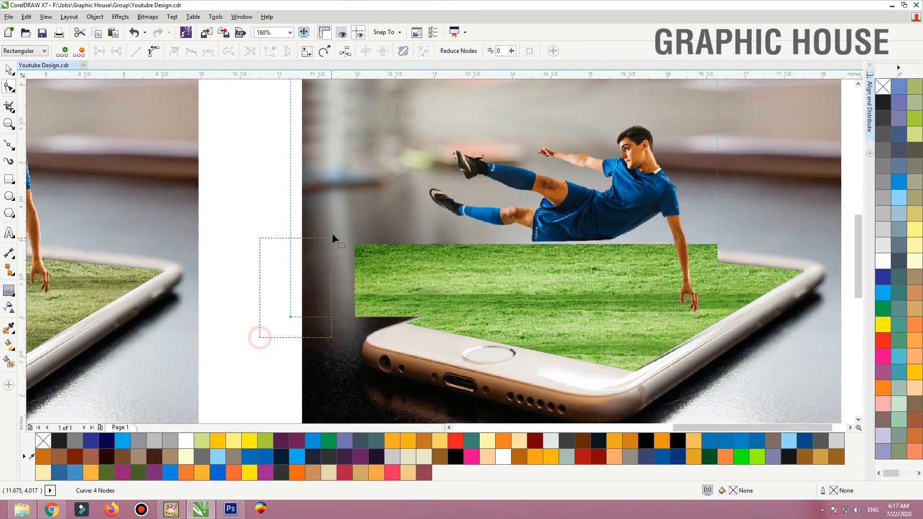
scroll(330, 282, down, 2)
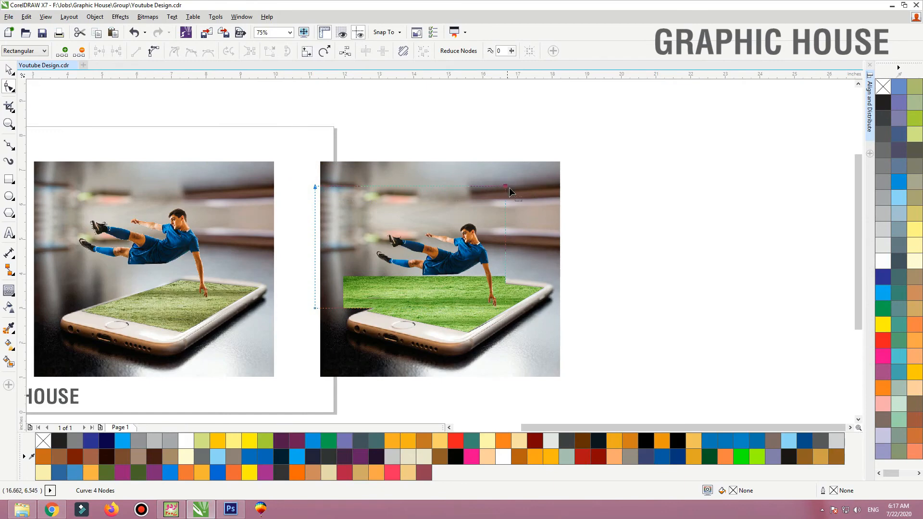
drag(505, 187, 504, 219)
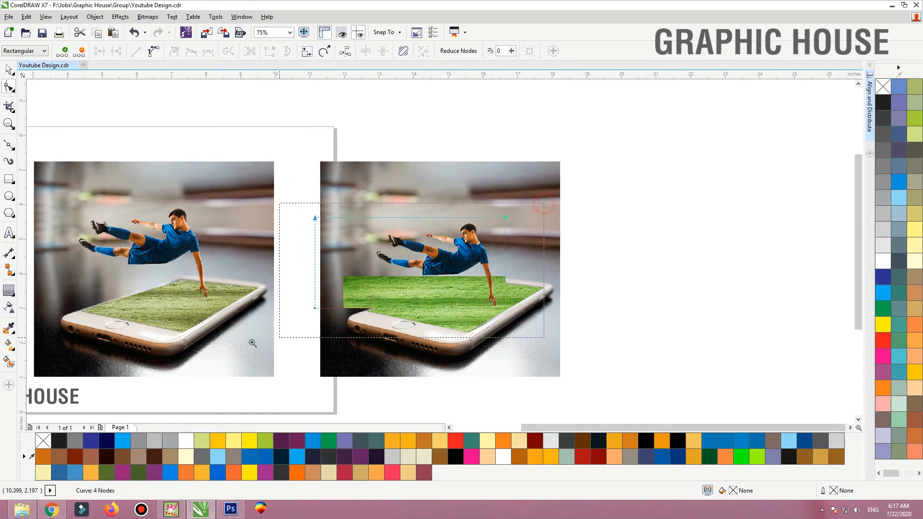
scroll(368, 284, up, 2)
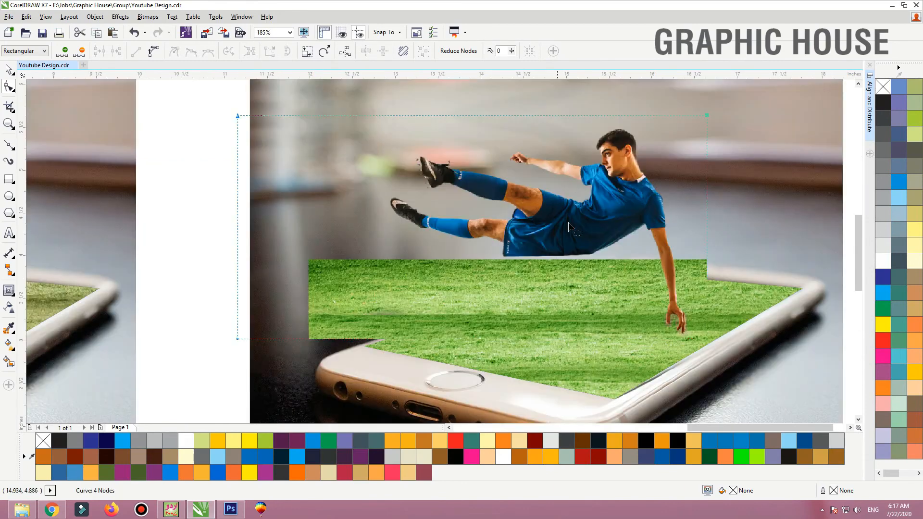
- Add a node on the crop outline's right edge and pull the edge in beside the footballer's supporting arm
double_click(705, 226)
drag(706, 225, 676, 269)
key(space)
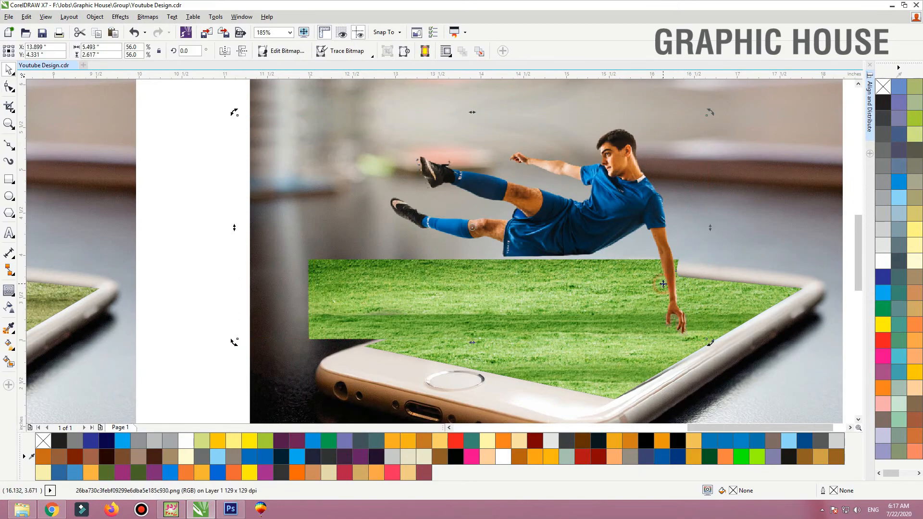
- Refine the right crop edge with extra nodes so it follows the outer side of the supporting arm across the phone rim
scroll(667, 281, down, 2)
scroll(713, 287, up, 5)
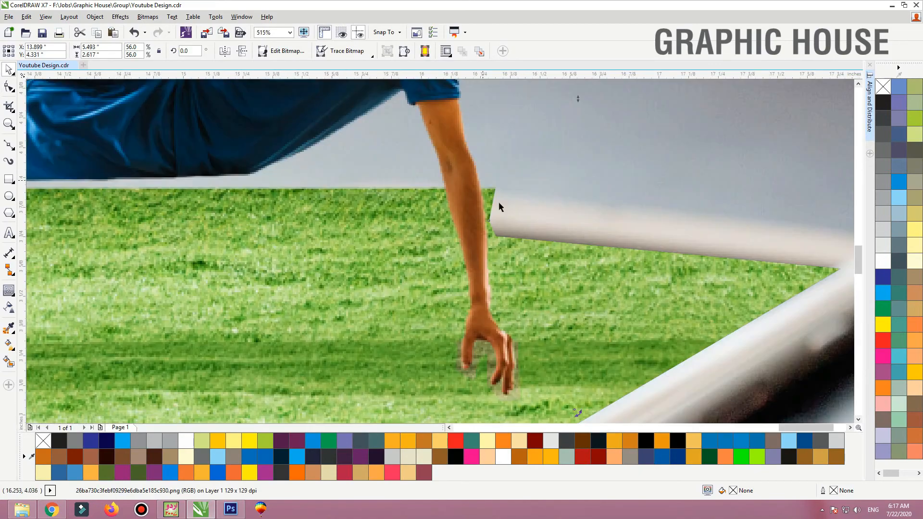
key(space)
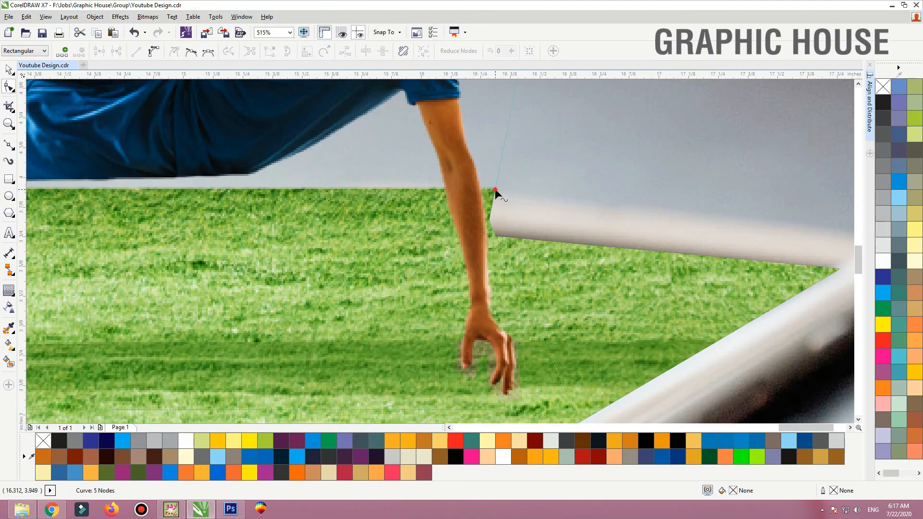
mouse_move(495, 189)
mouse_down()
mouse_move(482, 188)
mouse_move(485, 203)
mouse_up()
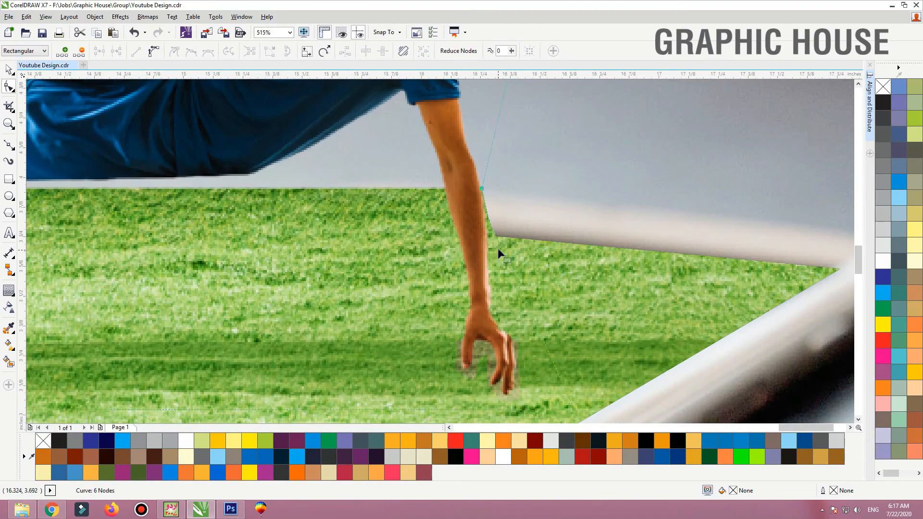
drag(500, 248, 487, 262)
double_click(484, 217)
key(space)
scroll(514, 268, down, 3)
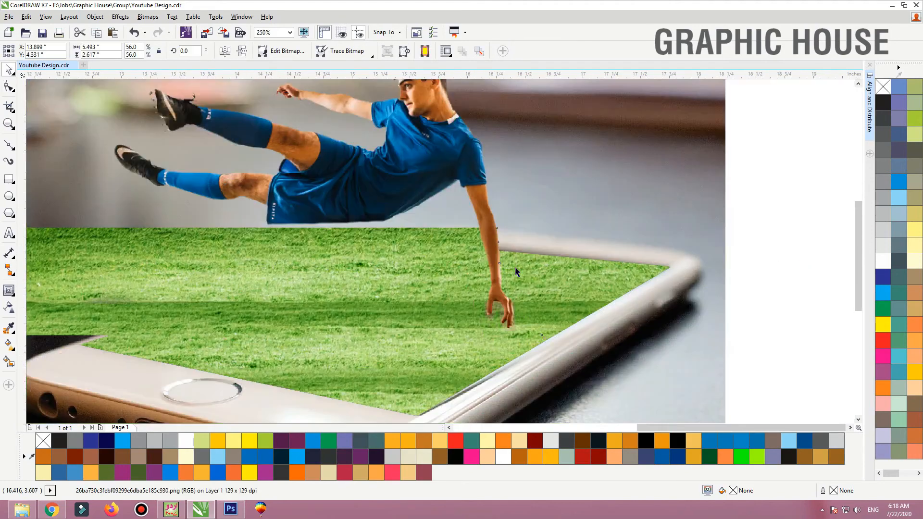
- Reshape the left and lower crop edges with added nodes, cutting away the grass beyond the phone and below the footballer's legs
key(F2)
drag(593, 204, 295, 309)
key(F10)
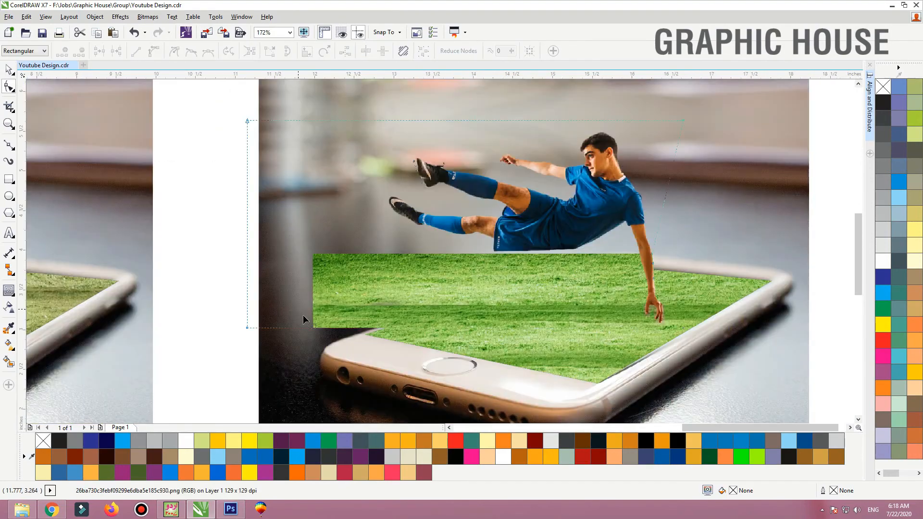
double_click(247, 235)
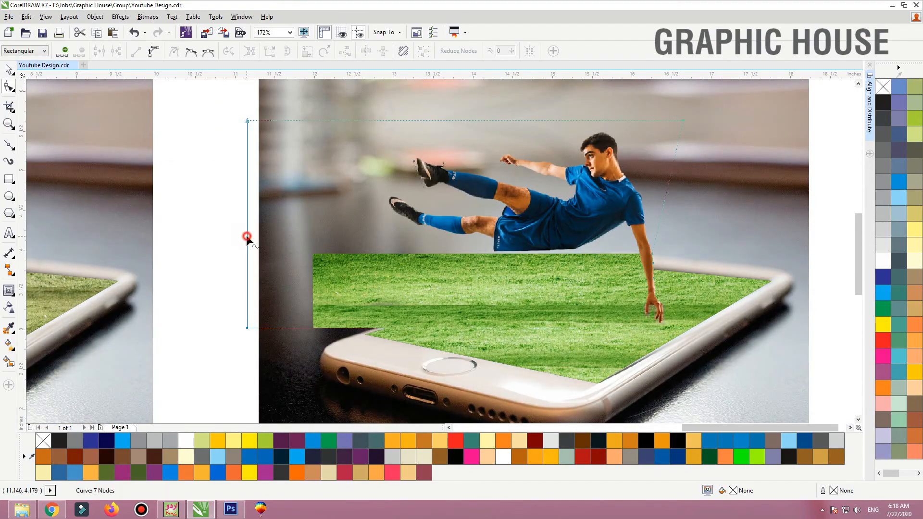
drag(246, 321, 475, 299)
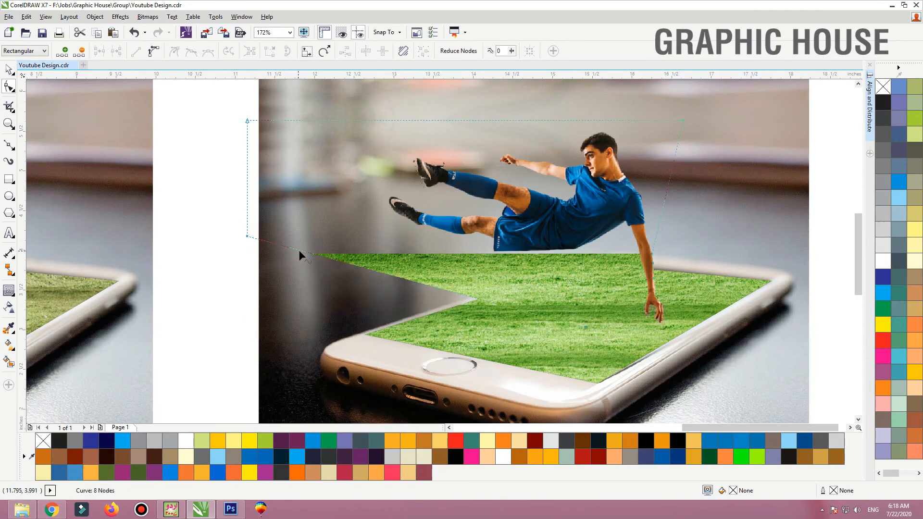
drag(298, 250, 634, 263)
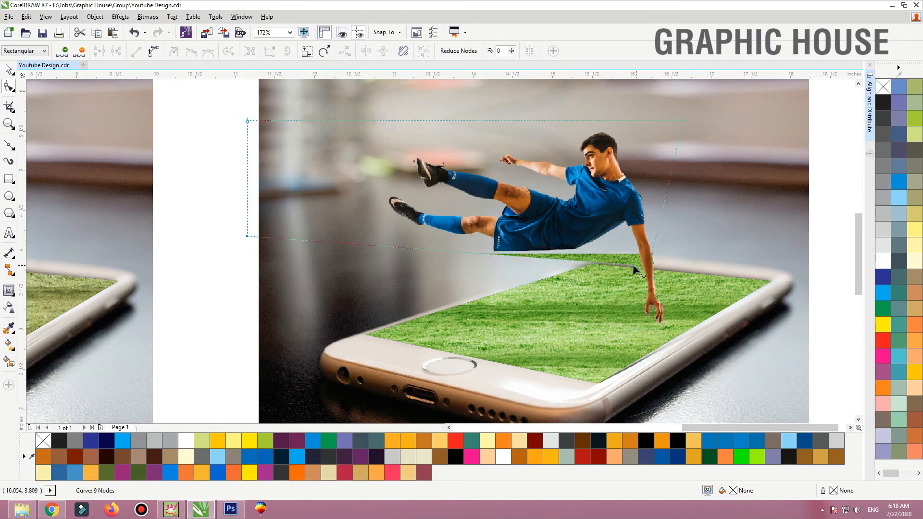
- Add nodes along the lower crop edge and align them just beneath the shorts to remove the remaining grass strip
scroll(638, 275, down, 5)
scroll(449, 283, up, 6)
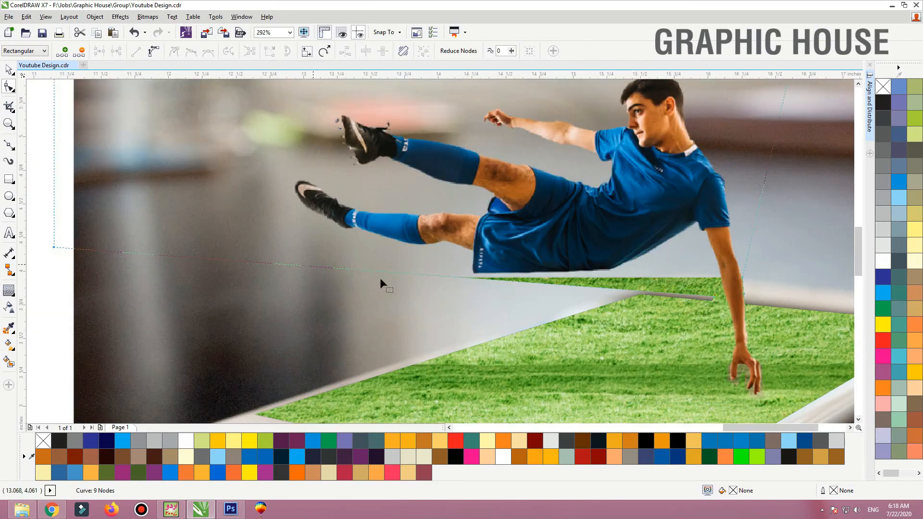
double_click(430, 274)
drag(431, 274, 634, 283)
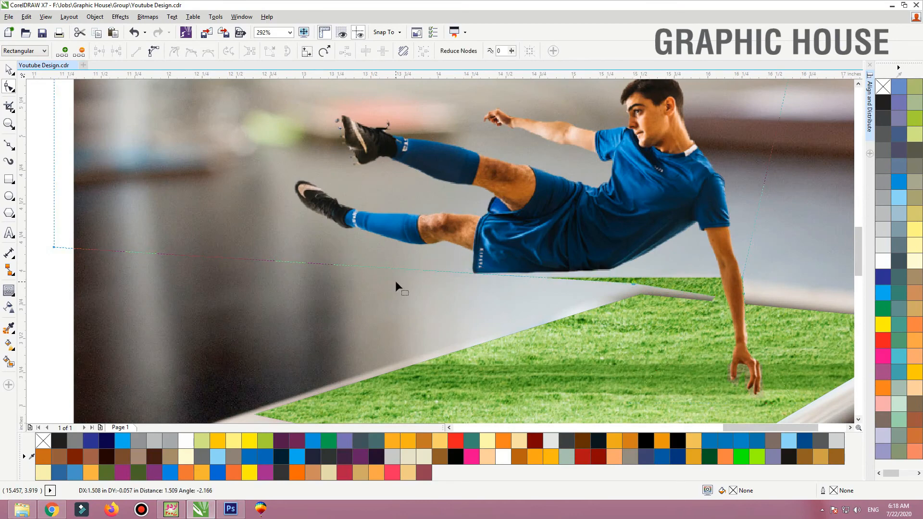
double_click(449, 270)
drag(448, 271, 450, 281)
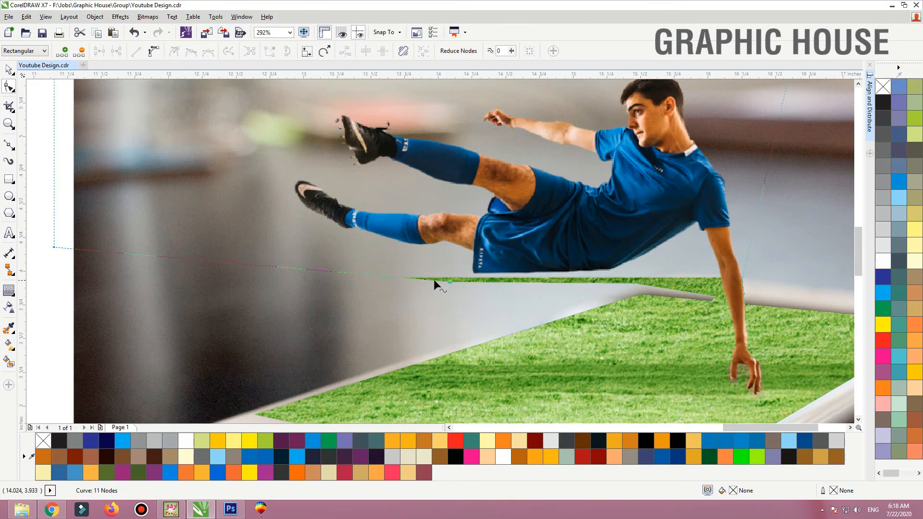
double_click(531, 282)
drag(531, 282, 607, 277)
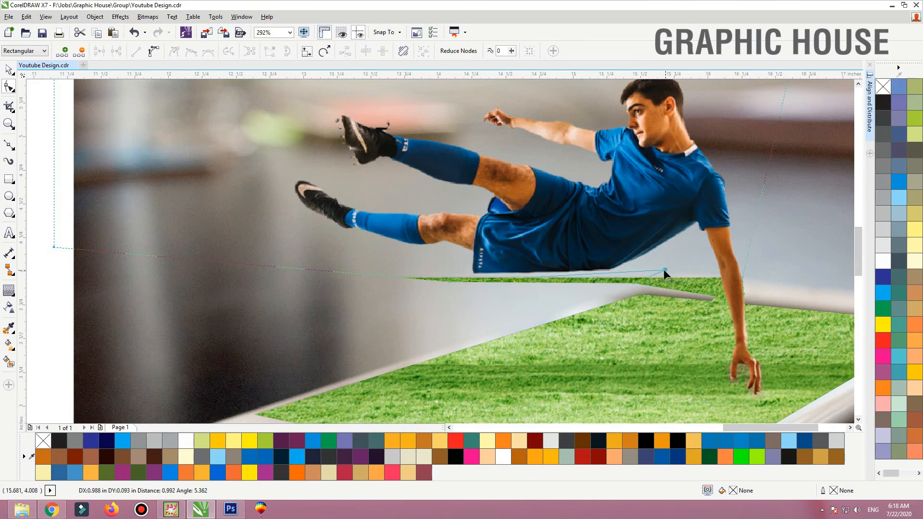
drag(665, 269, 536, 274)
scroll(258, 302, up, 5)
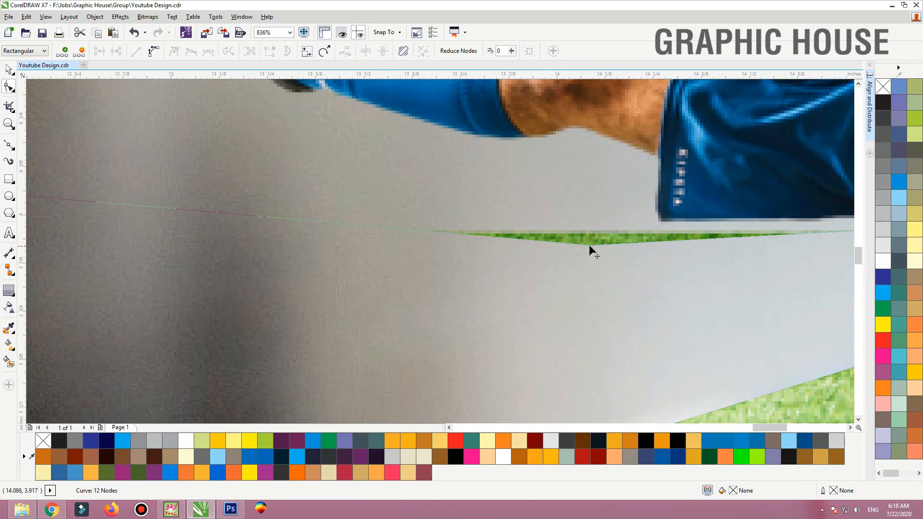
drag(589, 244, 584, 230)
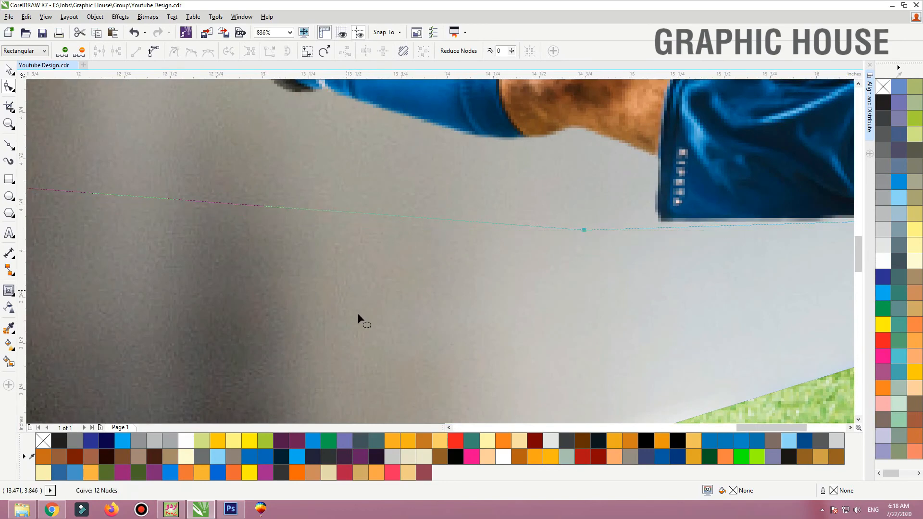
- Move the crop nodes between the shorts and the supporting arm onto the arm's inner edge, clearing grass from the phone rim
scroll(360, 308, down, 6)
scroll(454, 288, up, 5)
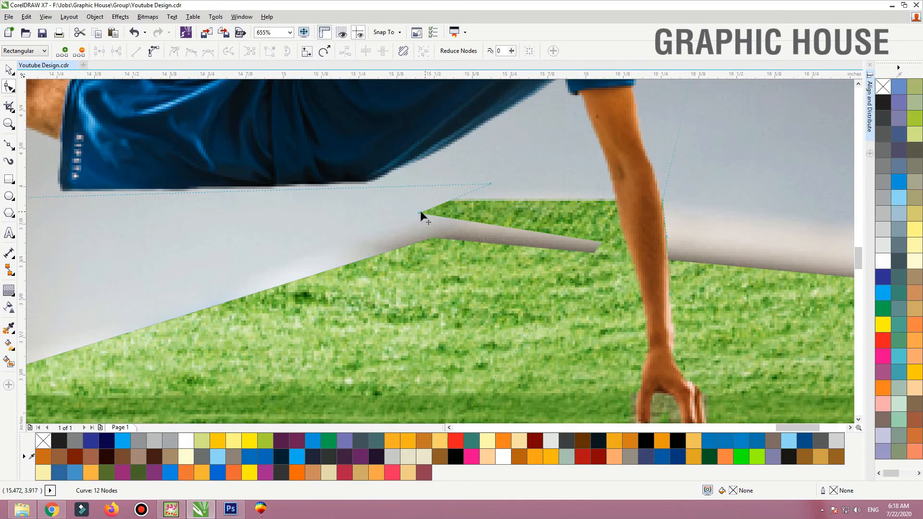
drag(420, 212, 617, 202)
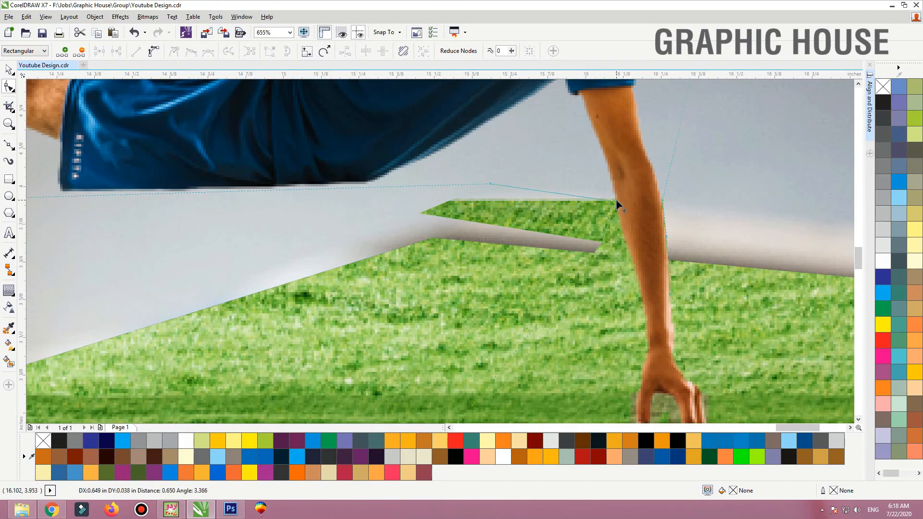
drag(618, 270, 618, 270)
scroll(617, 270, down, 5)
scroll(656, 287, up, 6)
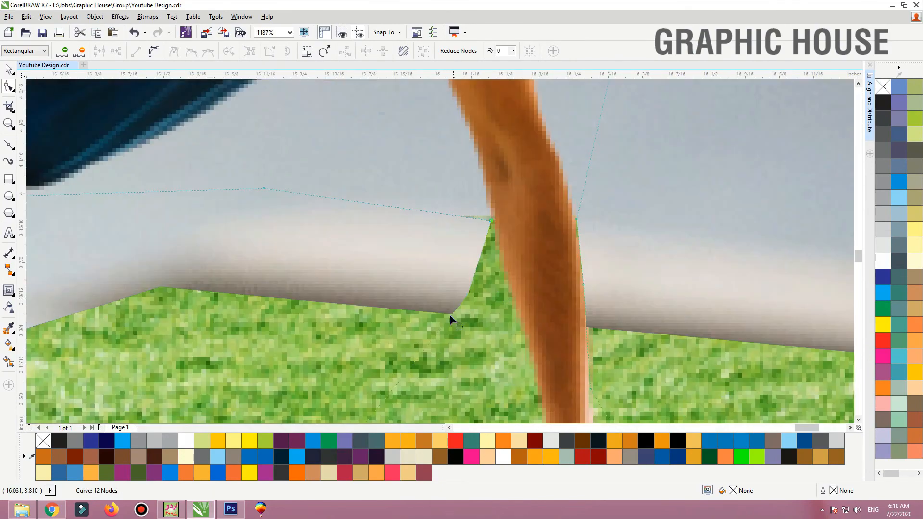
drag(462, 303, 507, 284)
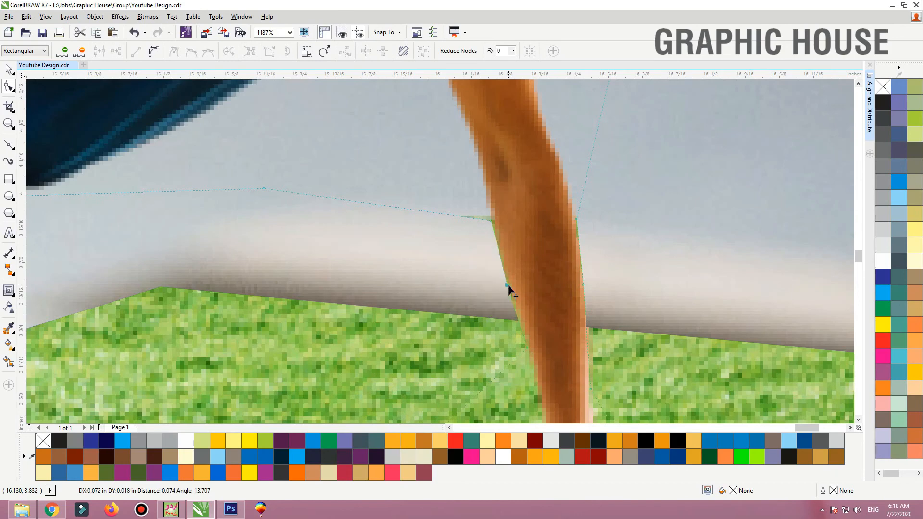
- Fine-tune the crop nodes along the supporting arm's inner edge to trim the leftover green fringe
drag(456, 215, 476, 153)
click(492, 220)
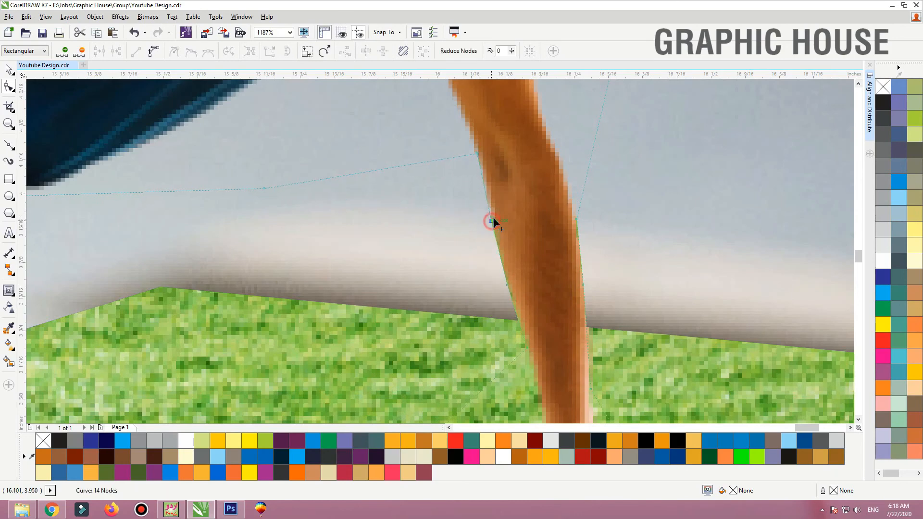
click(493, 219)
scroll(501, 226, down, 2)
key(F2)
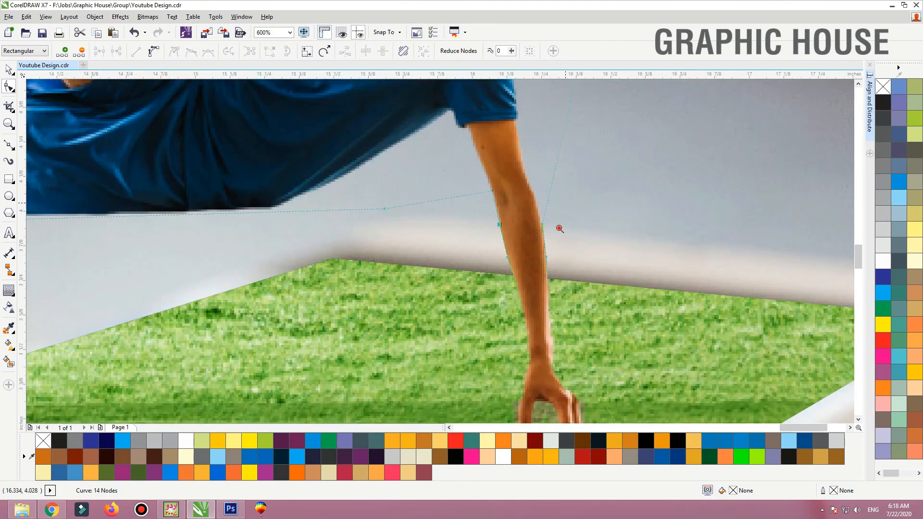
drag(558, 223, 454, 266)
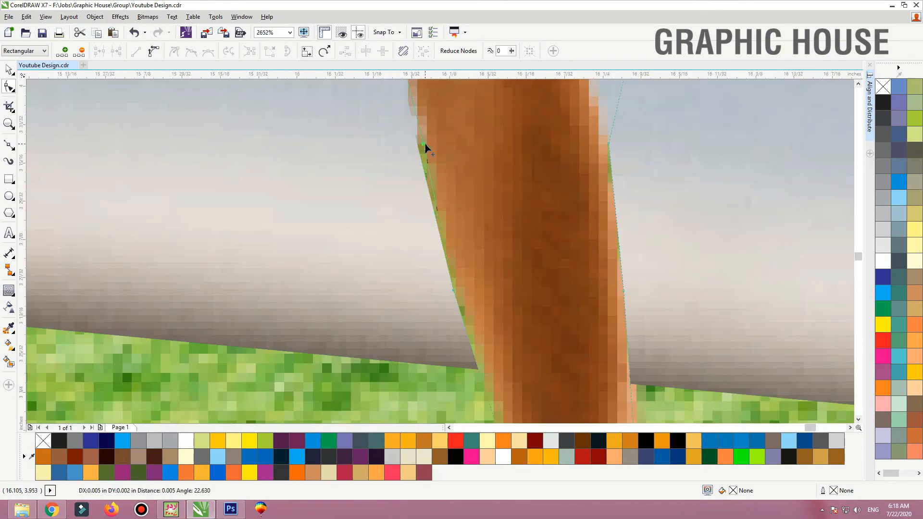
scroll(481, 241, down, 2)
click(468, 264)
drag(468, 264, 469, 258)
scroll(470, 287, down, 5)
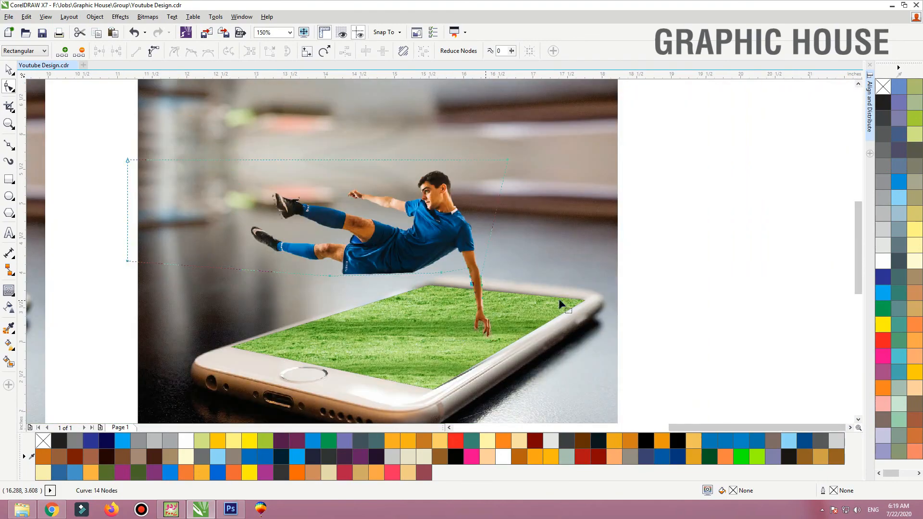
- Deselect the footballer picture and compare the new phone composition side by side with the reference version
key(space)
click(732, 234)
scroll(636, 233, down, 2)
click(685, 208)
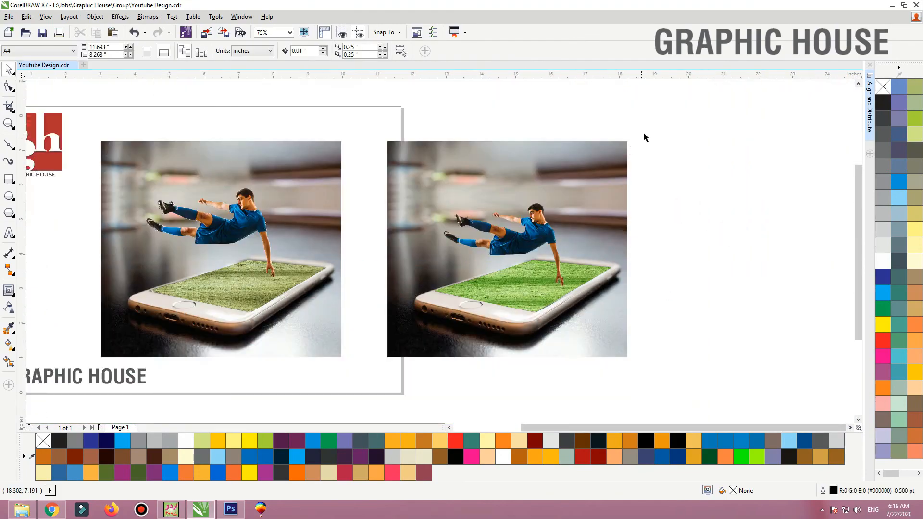
drag(643, 133, 94, 373)
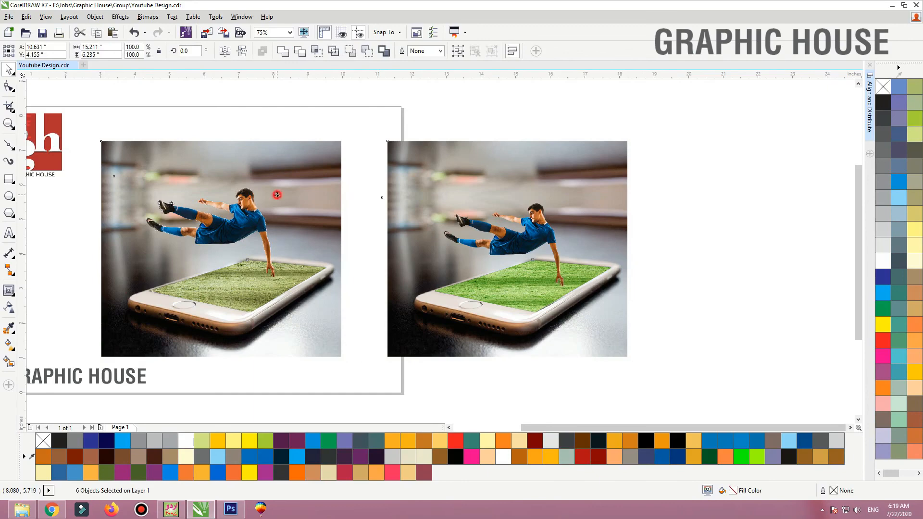
click(337, 166)
shift+click(411, 154)
key(shift+F2)
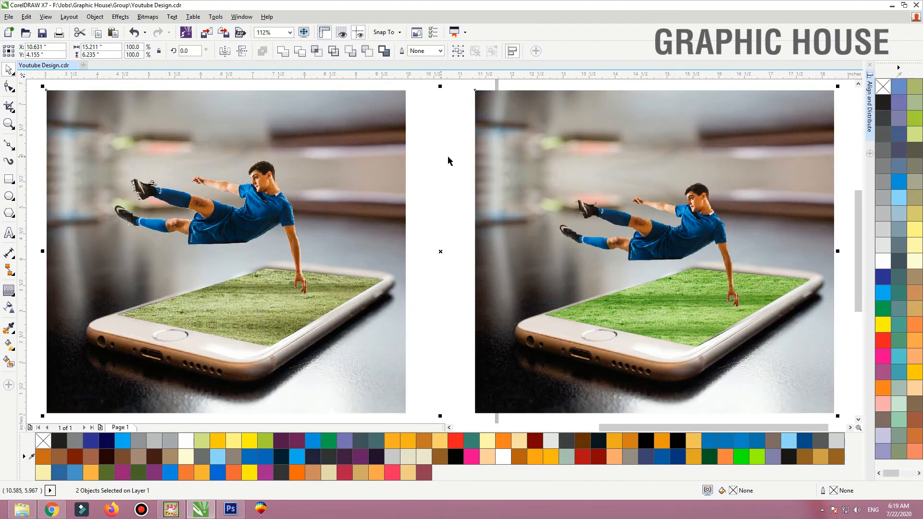
click(448, 157)
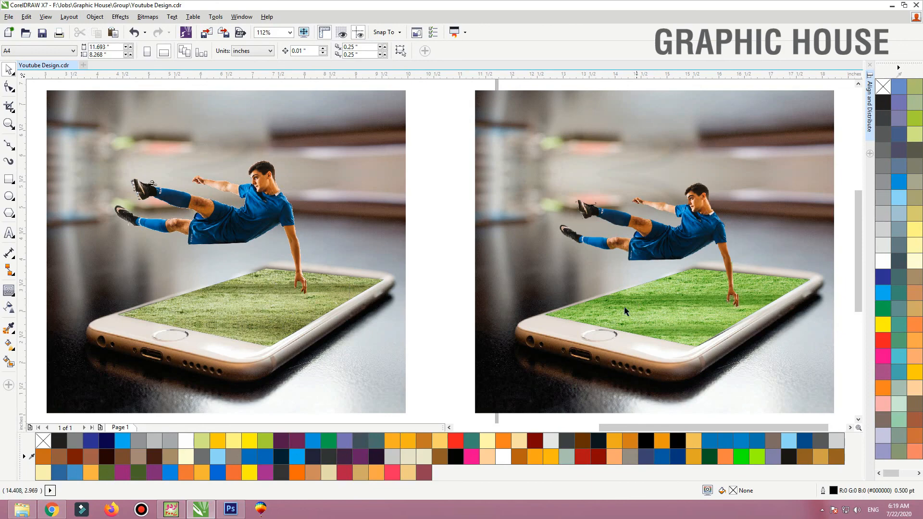
- Examine the footballer's cutout edges and the grass screen up close, and review both phone compositions in full
click(678, 232)
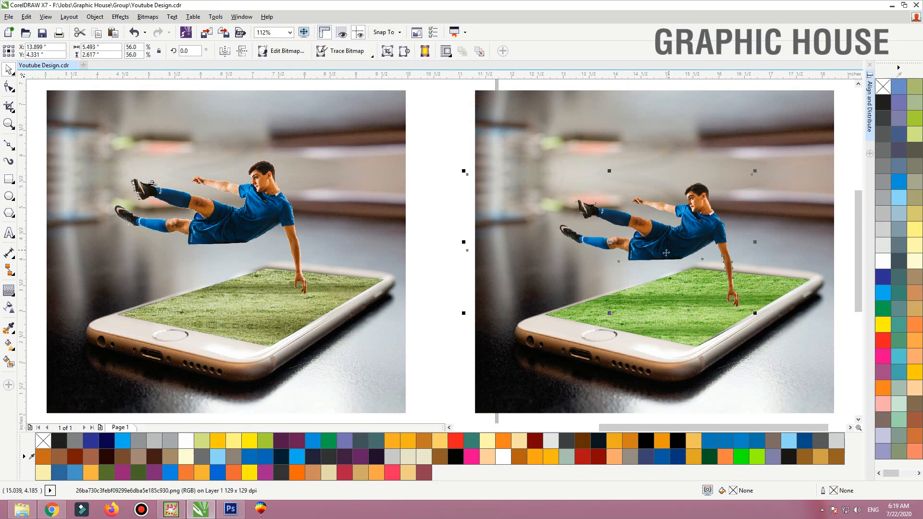
click(425, 225)
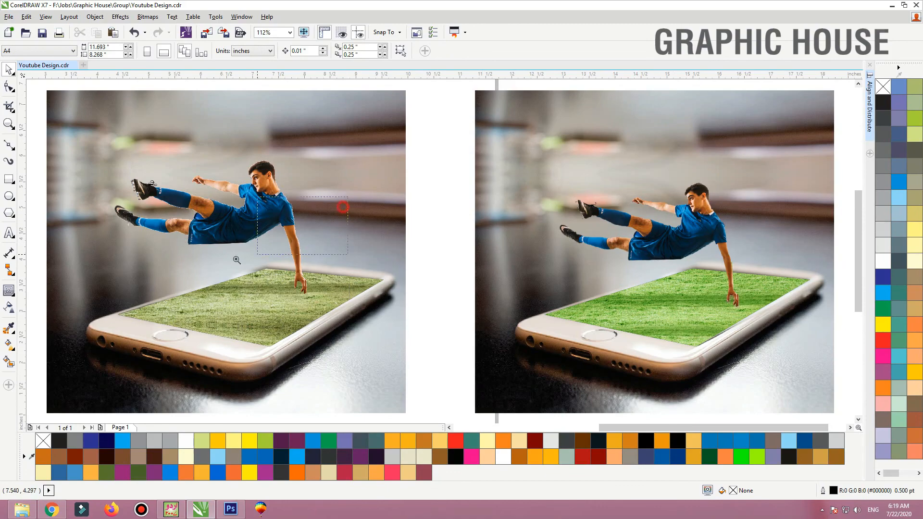
scroll(294, 218, up, 5)
scroll(458, 230, down, 5)
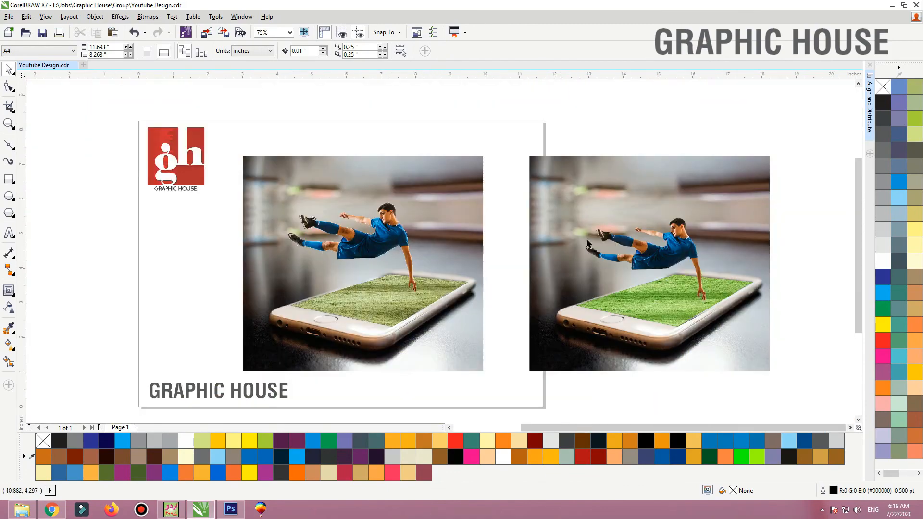
scroll(671, 284, up, 4)
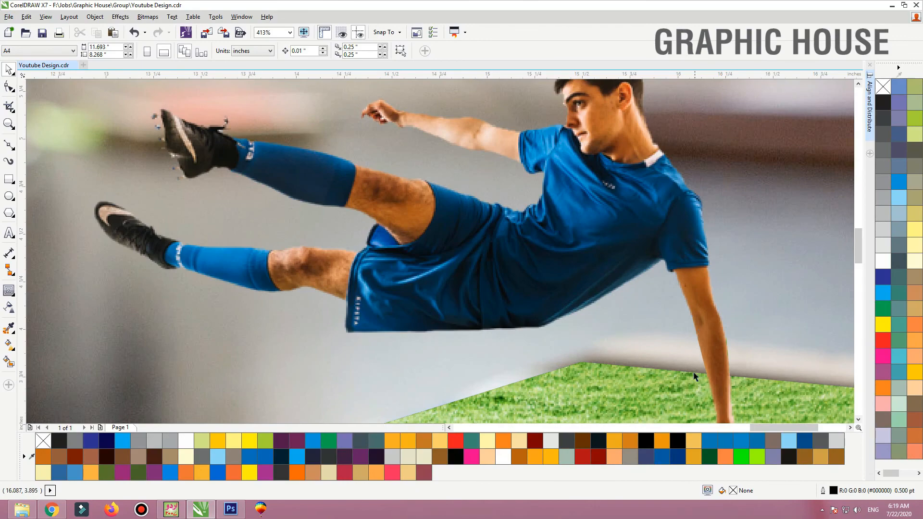
scroll(694, 376, down, 4)
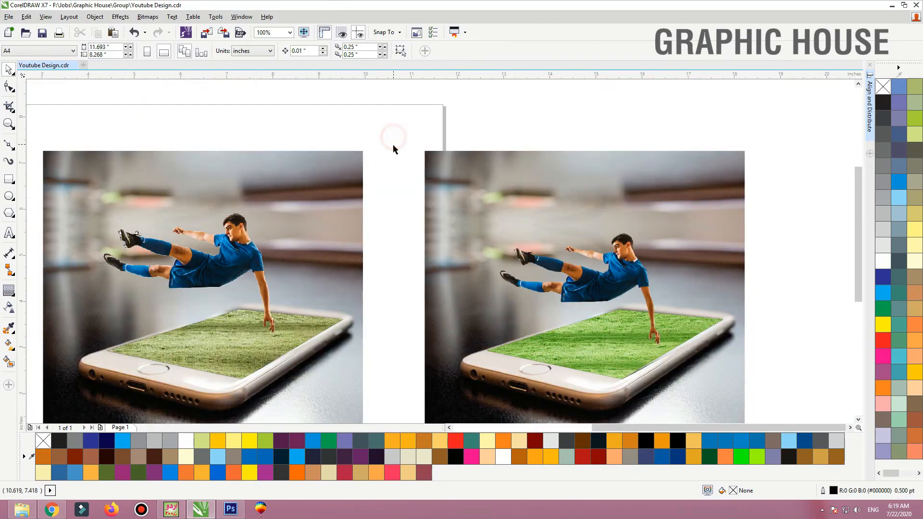
key(F4)
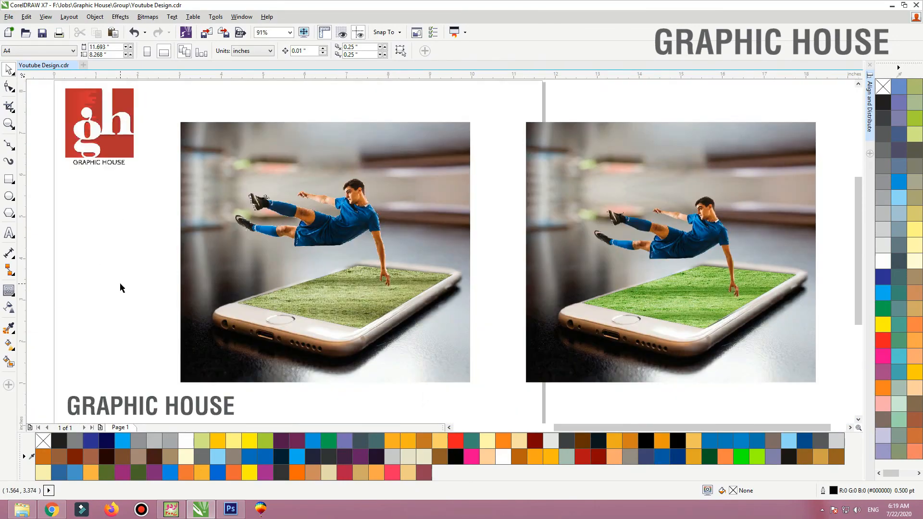